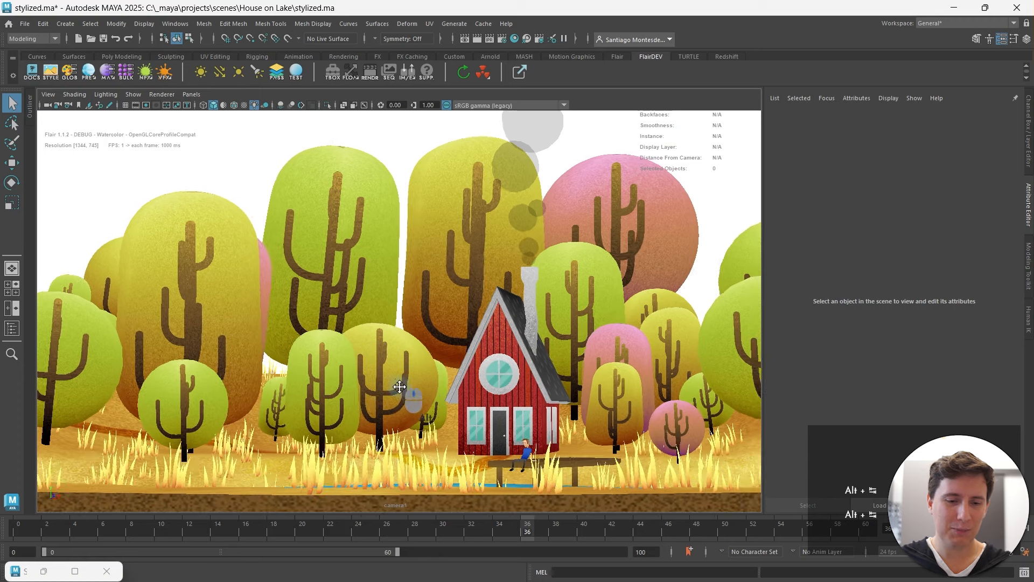
Start a new empty scene in place of the open stylized house scene.
alt+drag(379, 411, 366, 387)
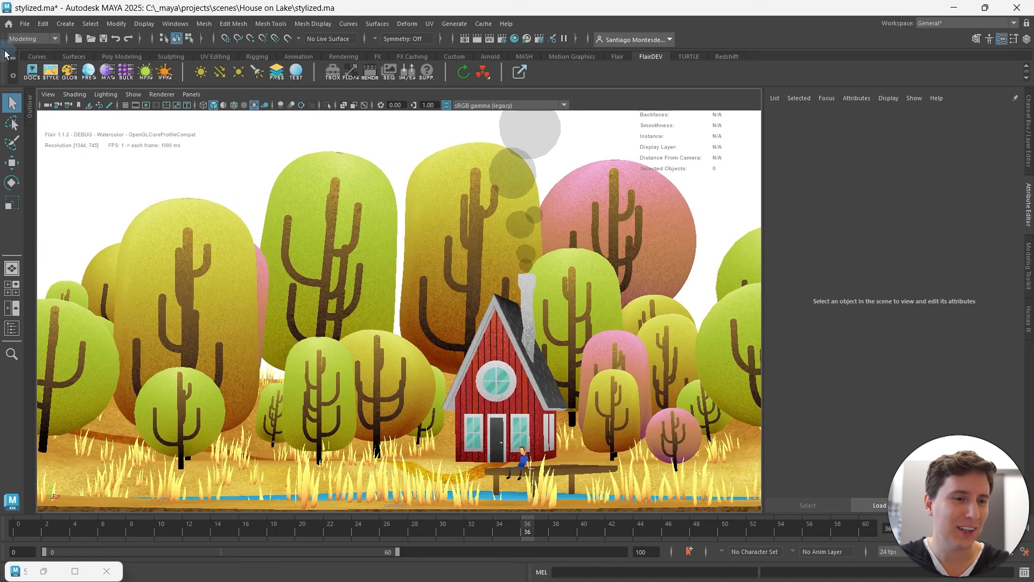
click(25, 24)
click(48, 46)
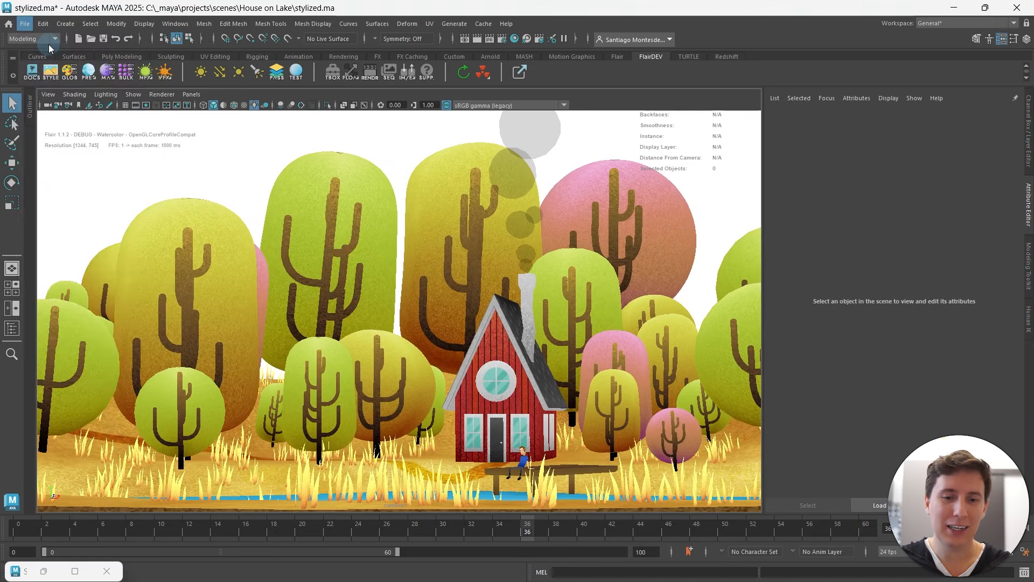
click(511, 306)
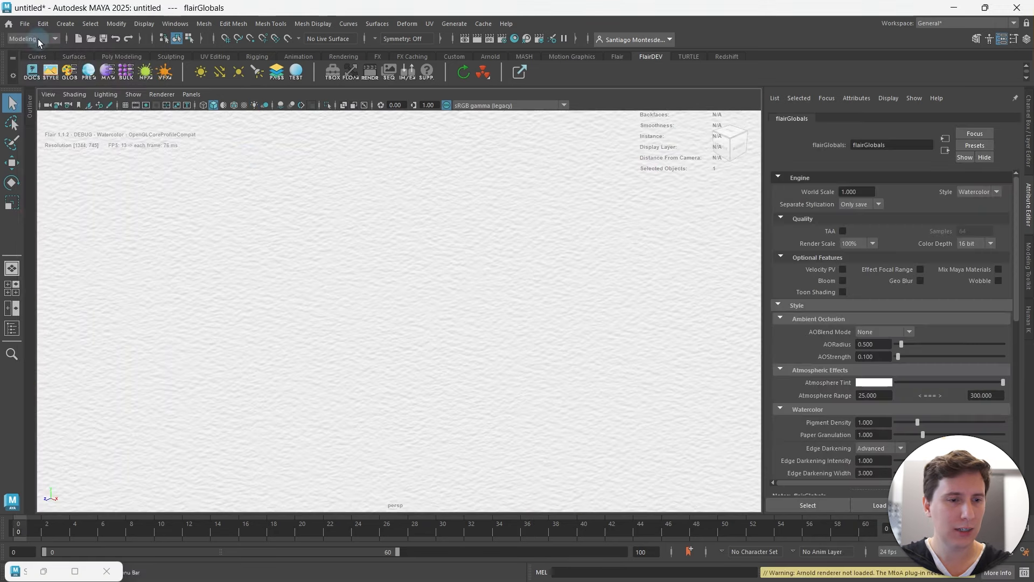
Import house_lake.fbx from the House on Lake folder and accept the update to the default camera clipping values.
click(26, 23)
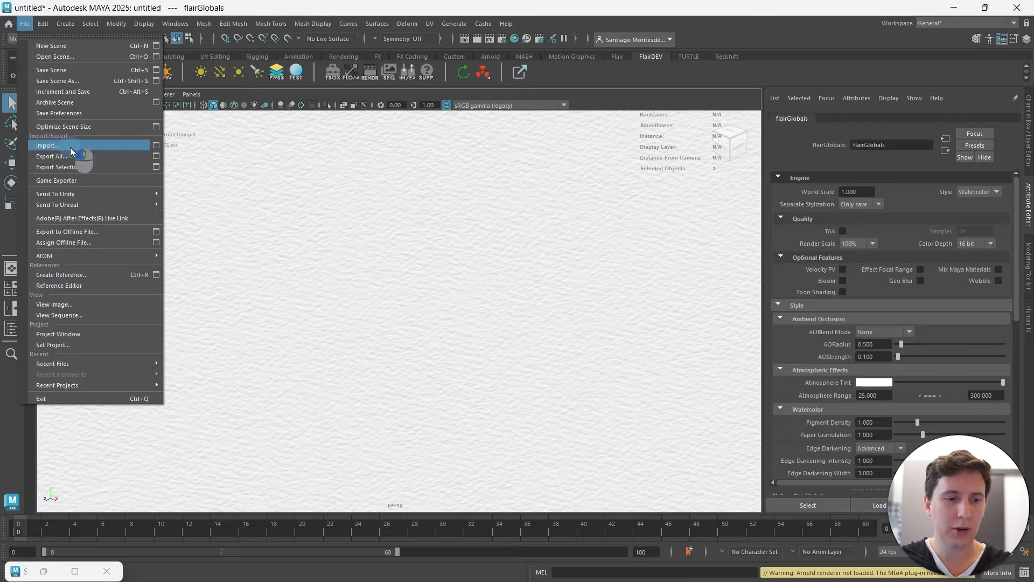
click(70, 147)
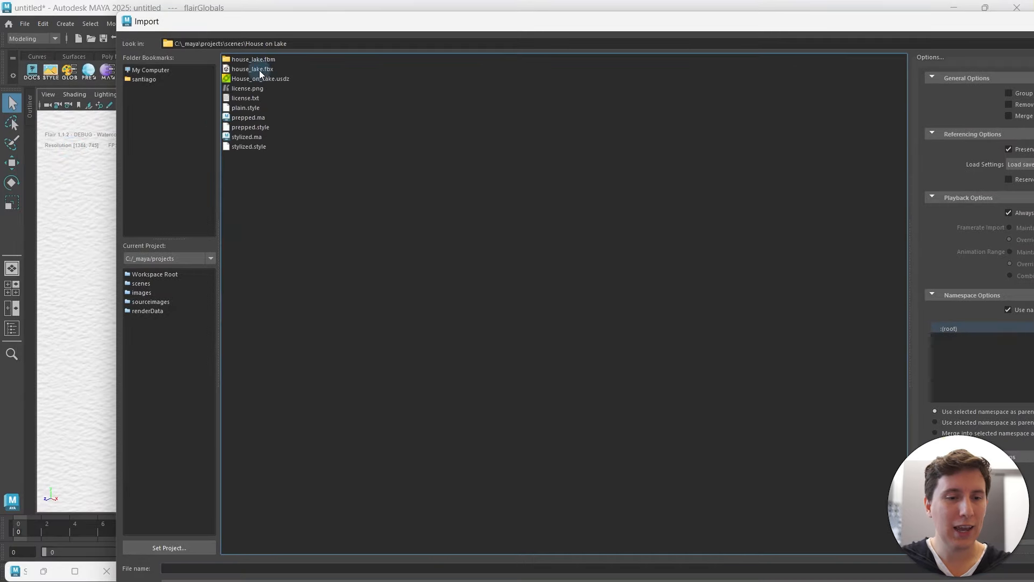
click(251, 68)
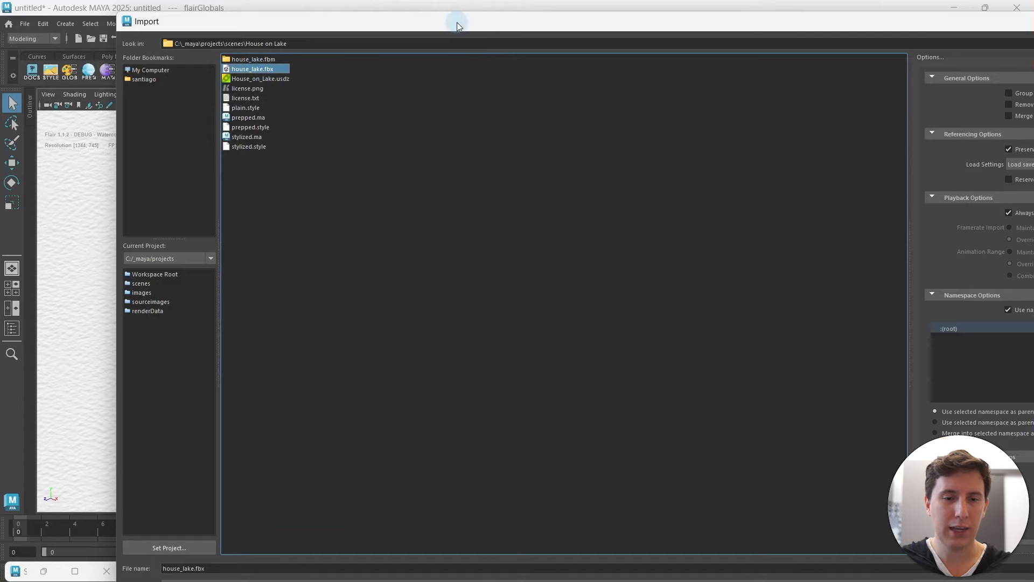
drag(457, 23, 336, 24)
click(961, 570)
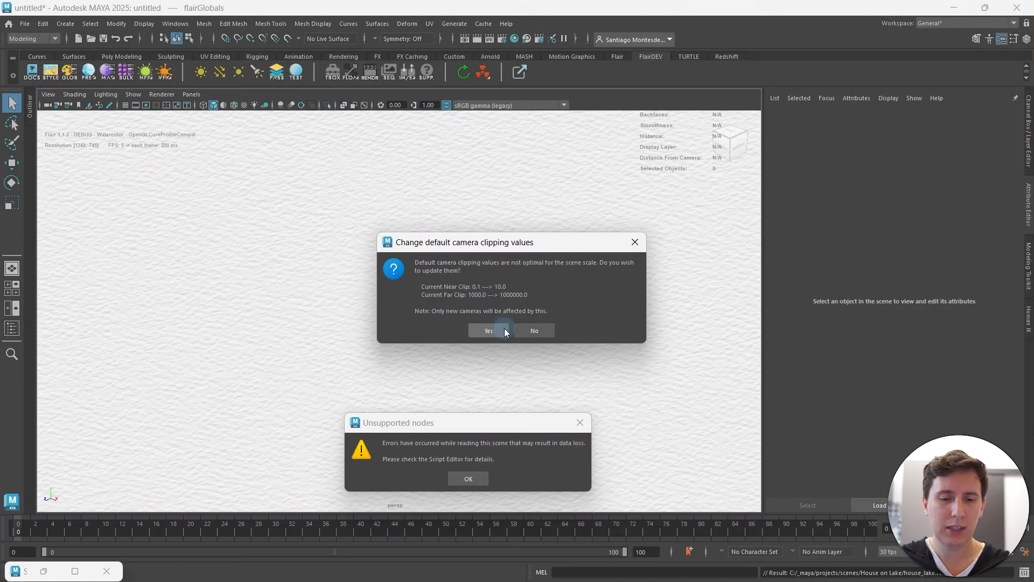
click(488, 330)
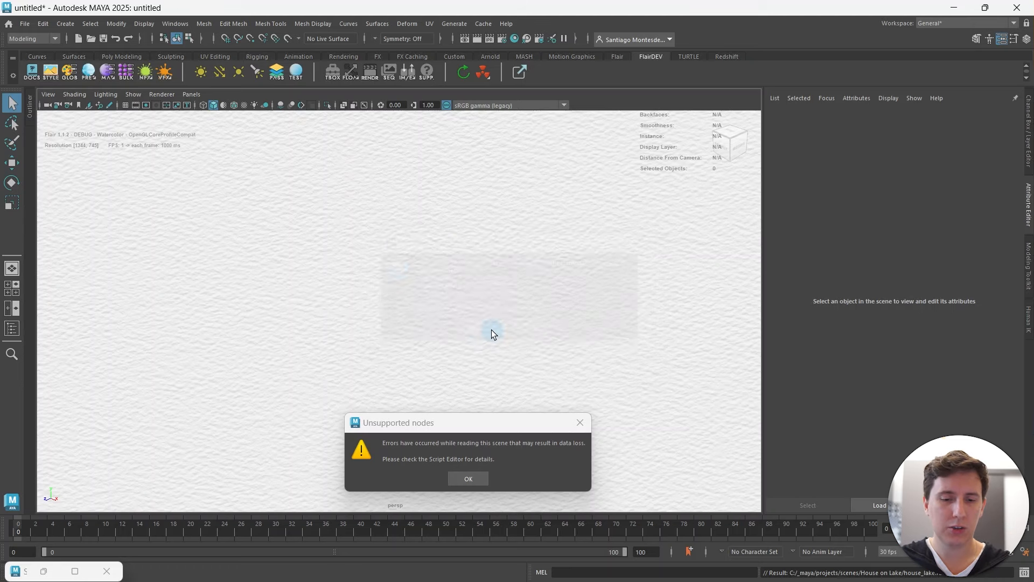
click(480, 477)
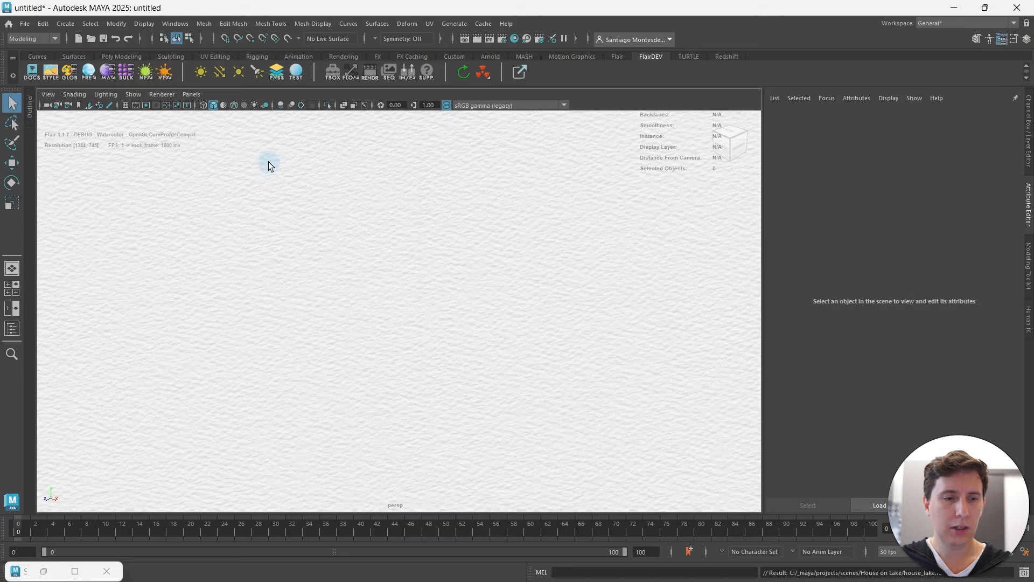
Load the Flair style preset _plain into the scene.
click(51, 71)
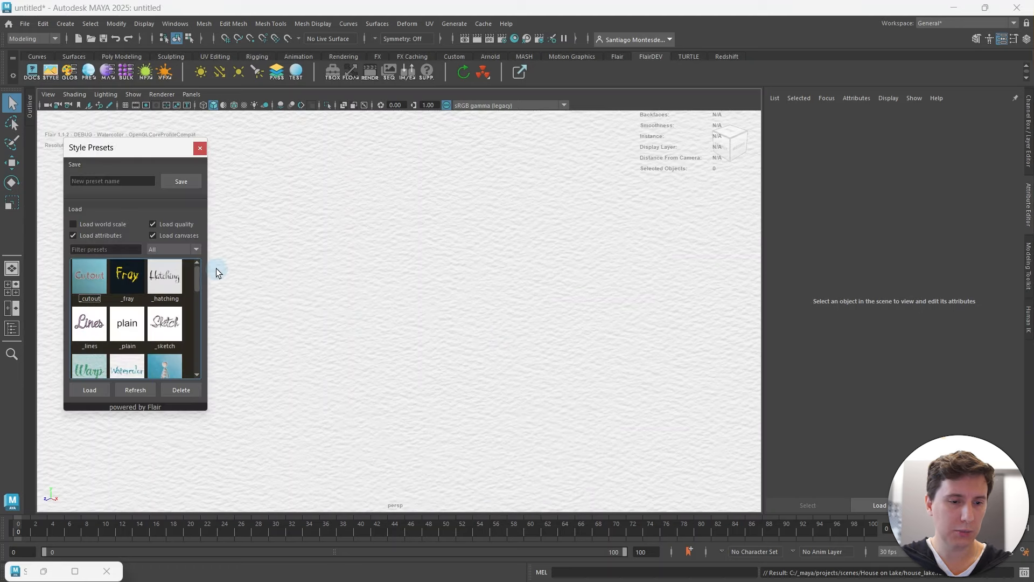
double_click(128, 331)
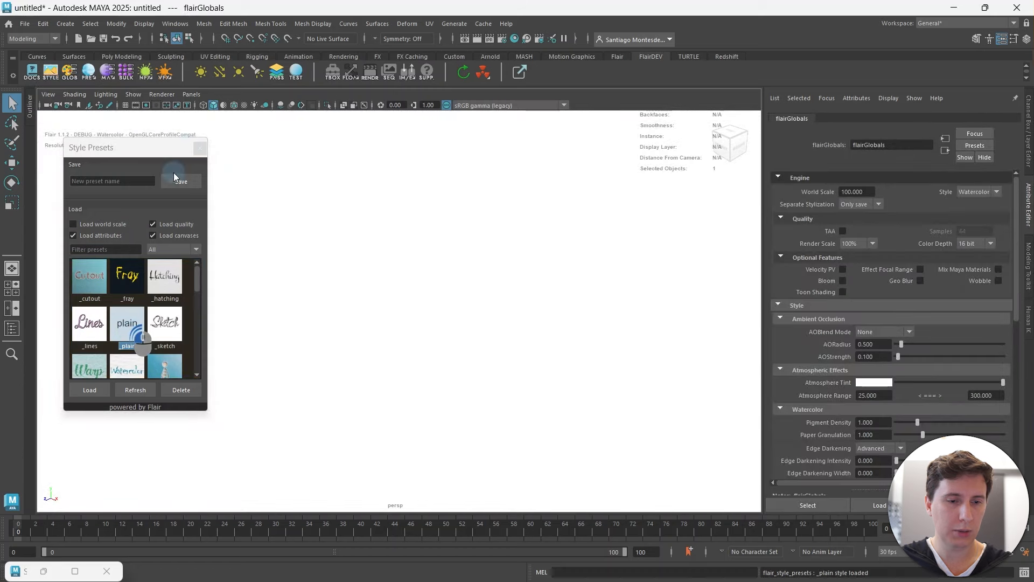
click(200, 148)
Set the Far Clip Plane of the perspective camera to 10000.
click(49, 93)
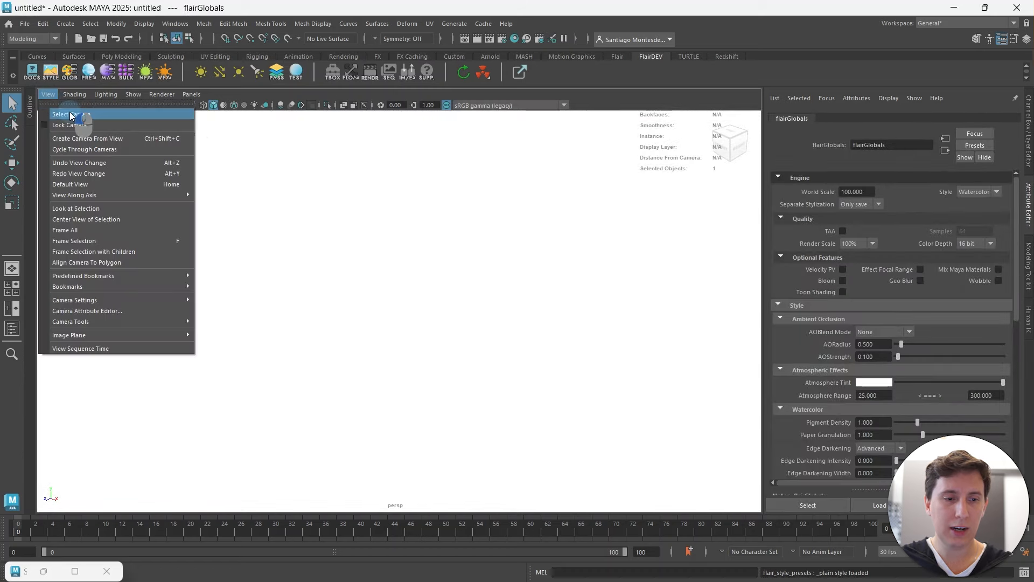
click(71, 113)
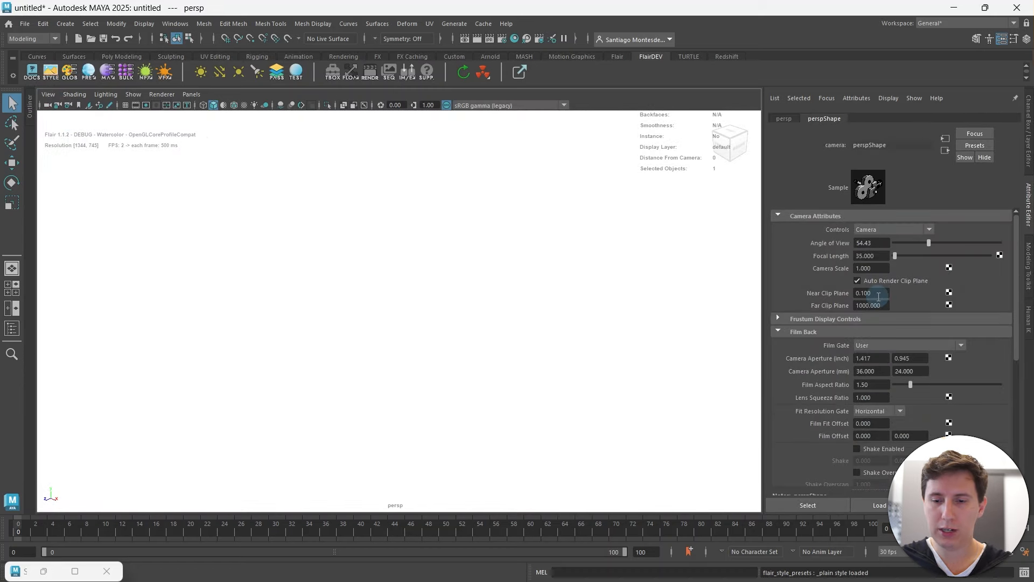
drag(882, 308, 856, 307)
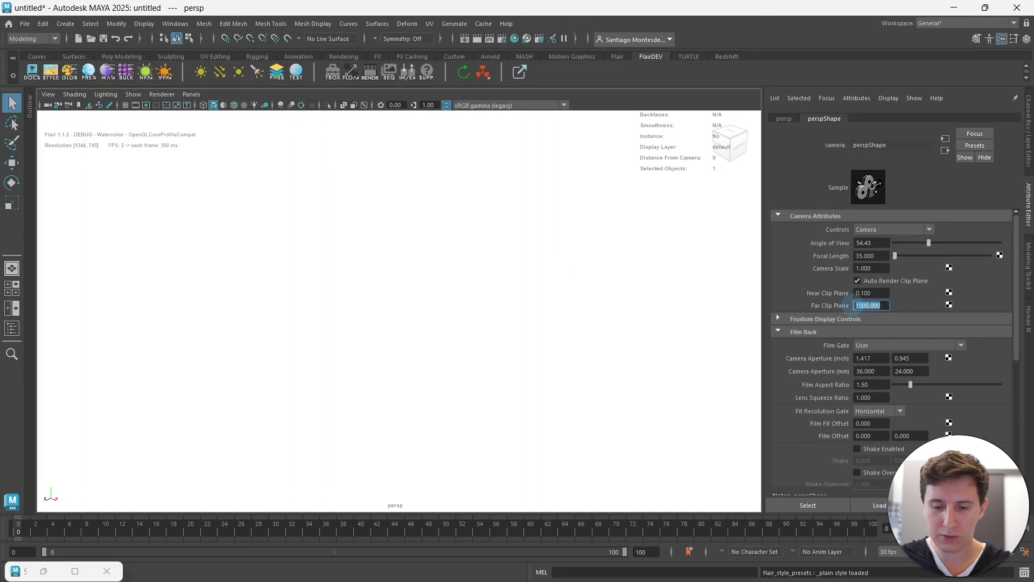
text(10000)
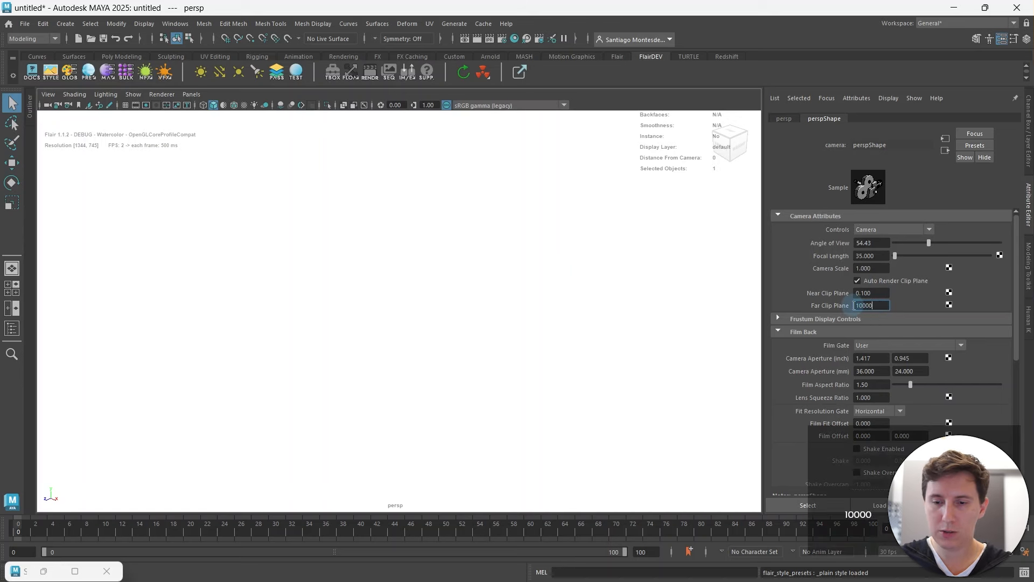
key(Return)
Examine the imported trees and ground from the front, picking out an individual tree mesh.
scroll(483, 296, down, 4)
alt+scroll(405, 301, up, 1)
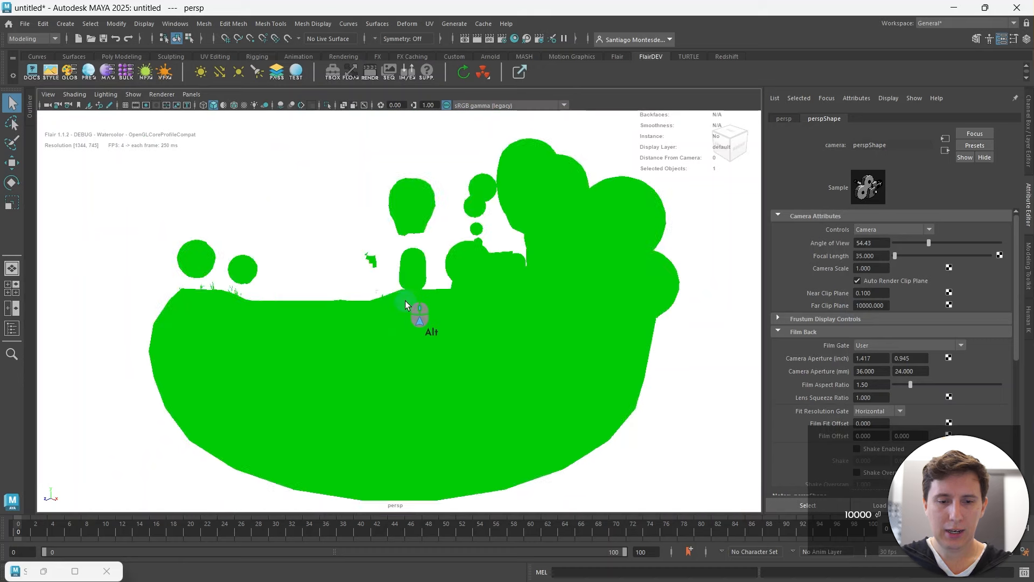
mouse_move(405, 300)
alt+mouse_down()
mouse_move(422, 338)
mouse_move(432, 331)
mouse_move(392, 327)
mouse_move(401, 292)
alt+mouse_up()
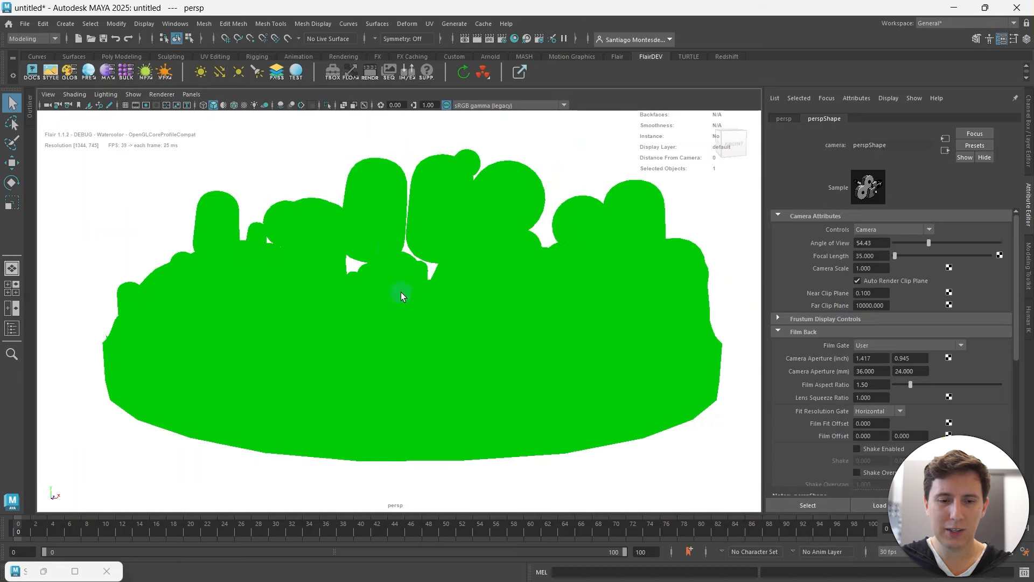
click(383, 212)
scroll(415, 259, up, 2)
click(396, 260)
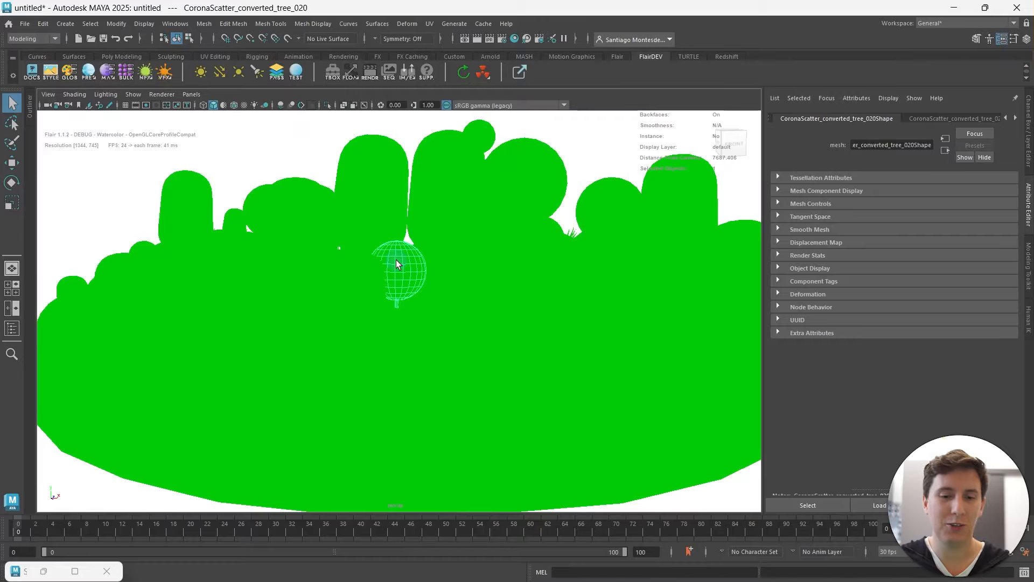
alt+drag(566, 308, 517, 331)
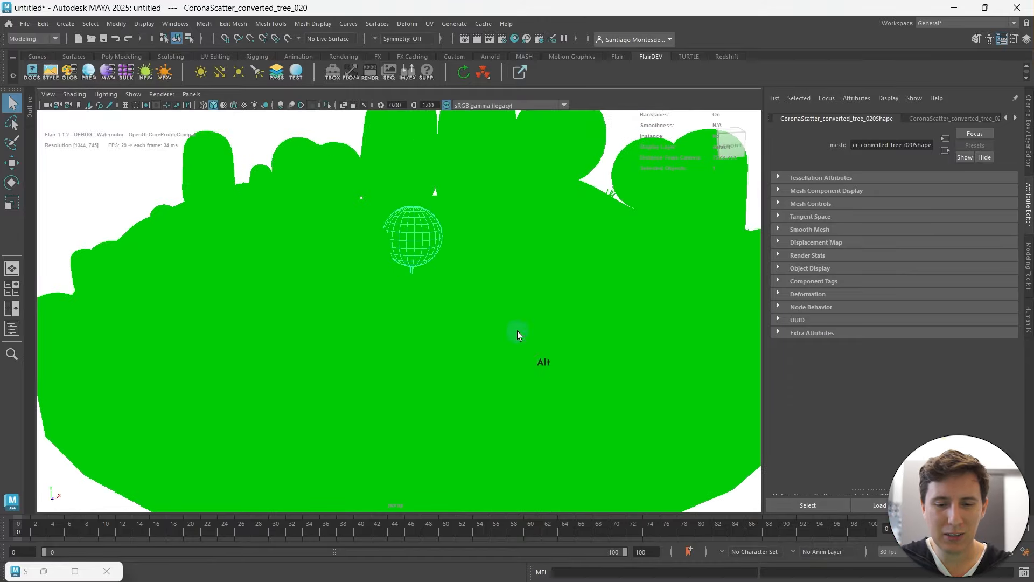
Select the ground mesh and check the House on Lake reference model on Sketchfab in the browser.
click(503, 418)
mouse_move(503, 418)
alt+mouse_down()
mouse_move(500, 398)
mouse_move(409, 351)
mouse_move(447, 351)
alt+mouse_up()
key(alt+Tab)
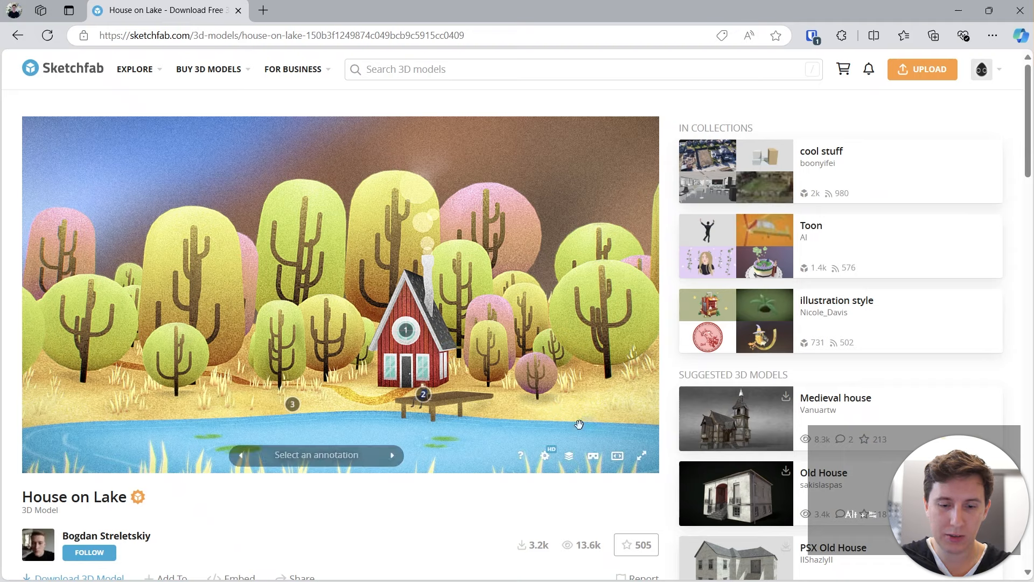
key(alt+Tab)
mouse_move(388, 331)
alt+mouse_down()
mouse_move(363, 344)
mouse_move(374, 341)
alt+mouse_up()
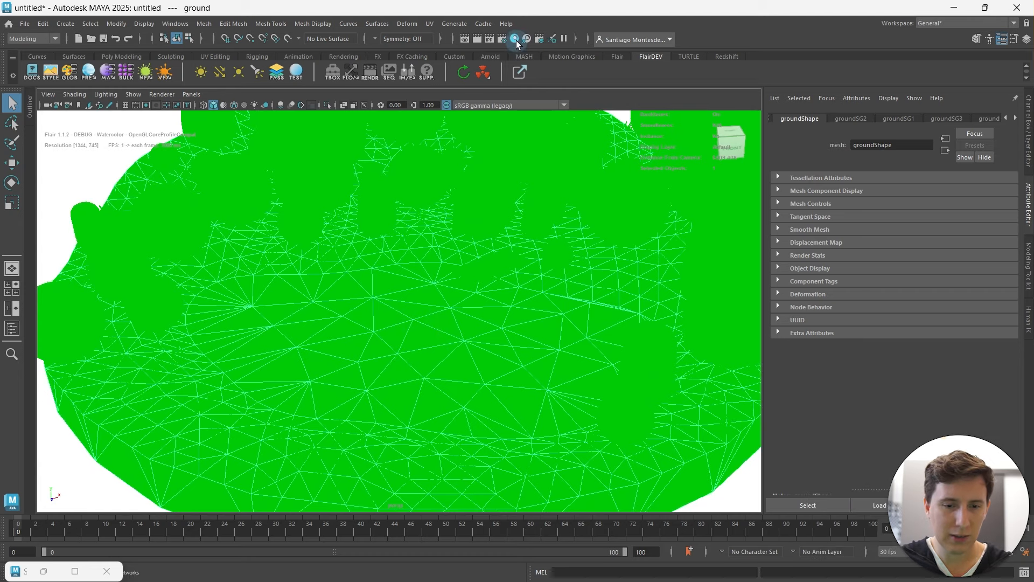
Open the UV Editor for the ground mesh and place its window so the viewport stays visible.
click(429, 23)
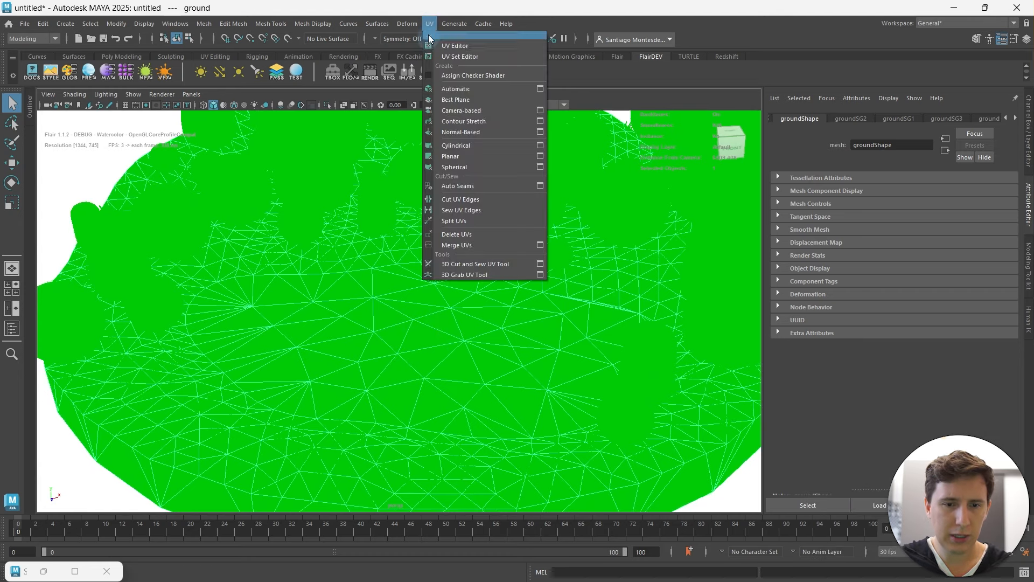
click(456, 48)
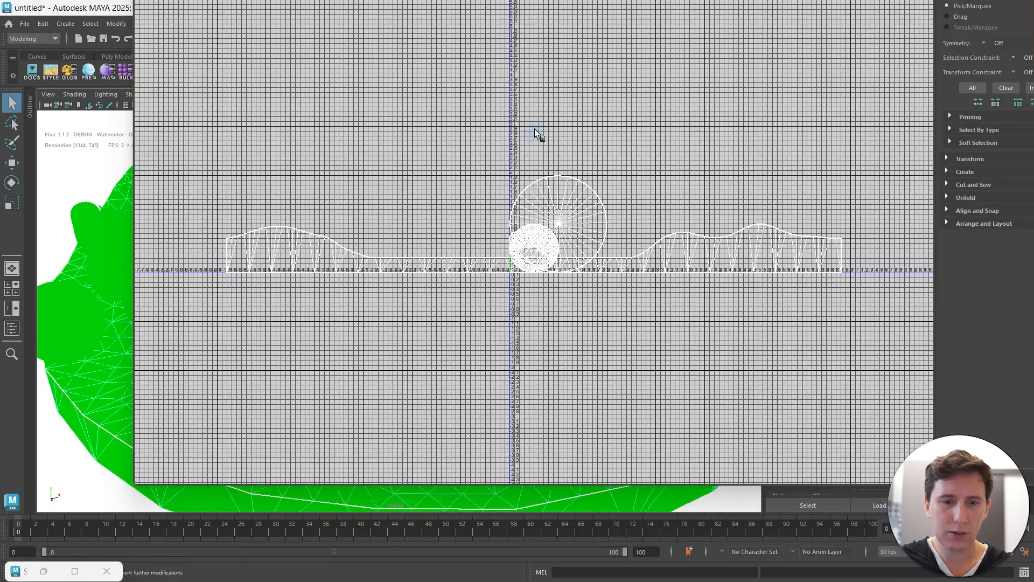
drag(134, 91, 196, 90)
drag(359, 16, 655, 95)
scroll(850, 423, up, 10)
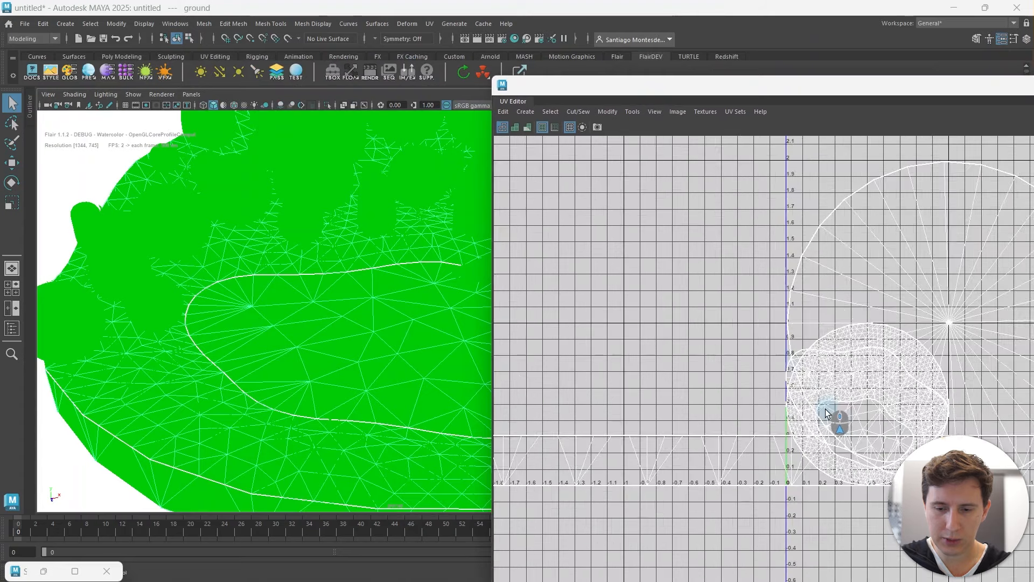
Try to select the lake faces of the ground by picking one face in the UV layout and growing the selection three times.
right_drag(783, 346, 777, 377)
click(778, 354)
click(778, 353)
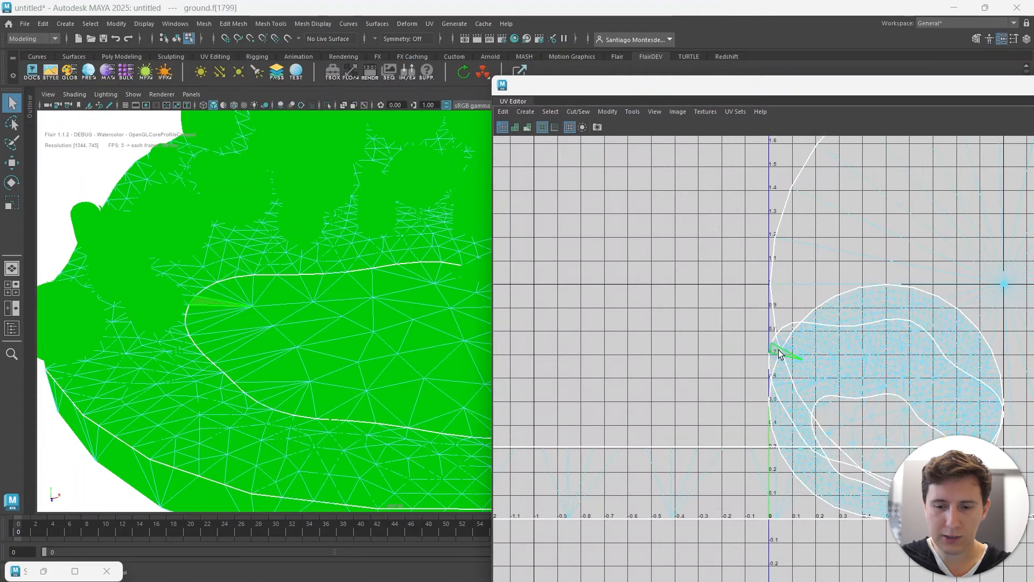
key(shift+period)
key(shift+period)
key(shift+period)
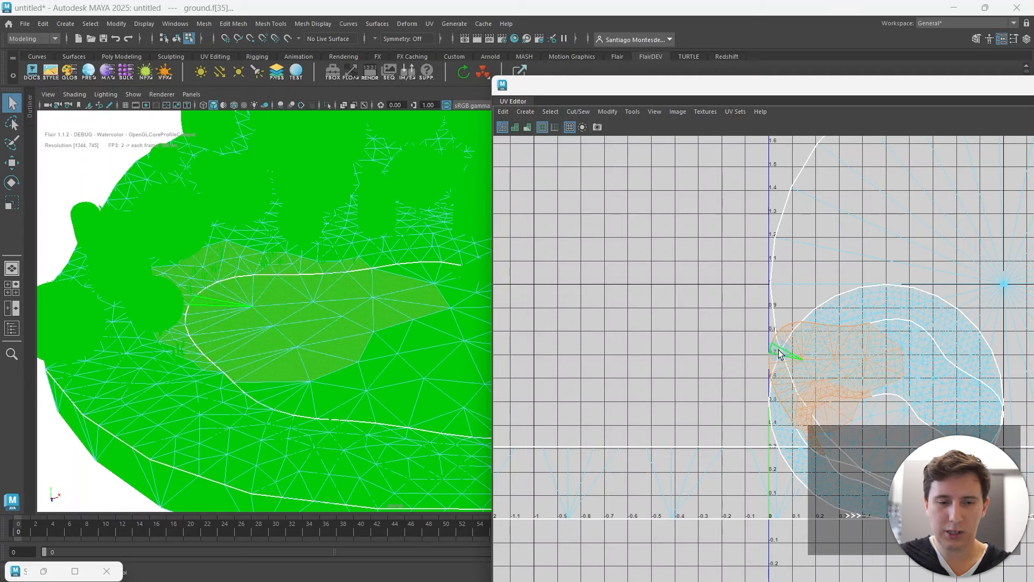
click(776, 349)
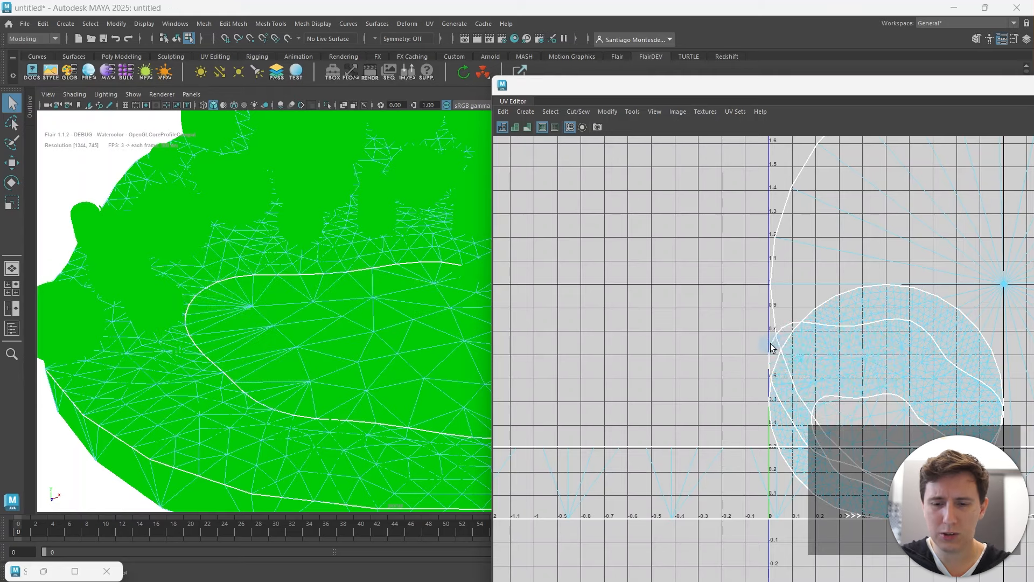
Select all faces of the lake's UV shell on the ground and assign them a new material from the _textured preset.
shift+right_drag(776, 349, 746, 339)
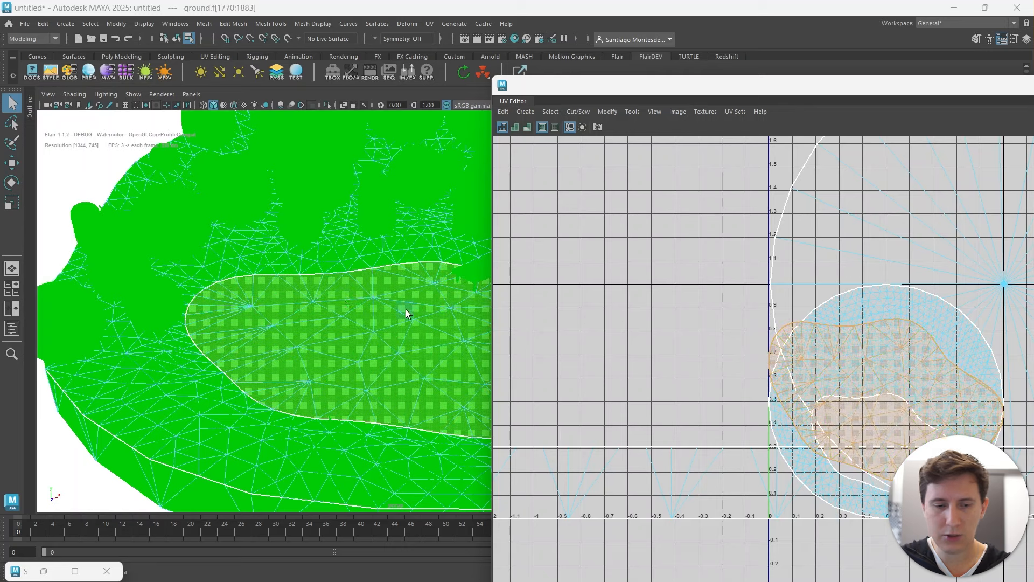
ctrl+right_drag(342, 298, 345, 345)
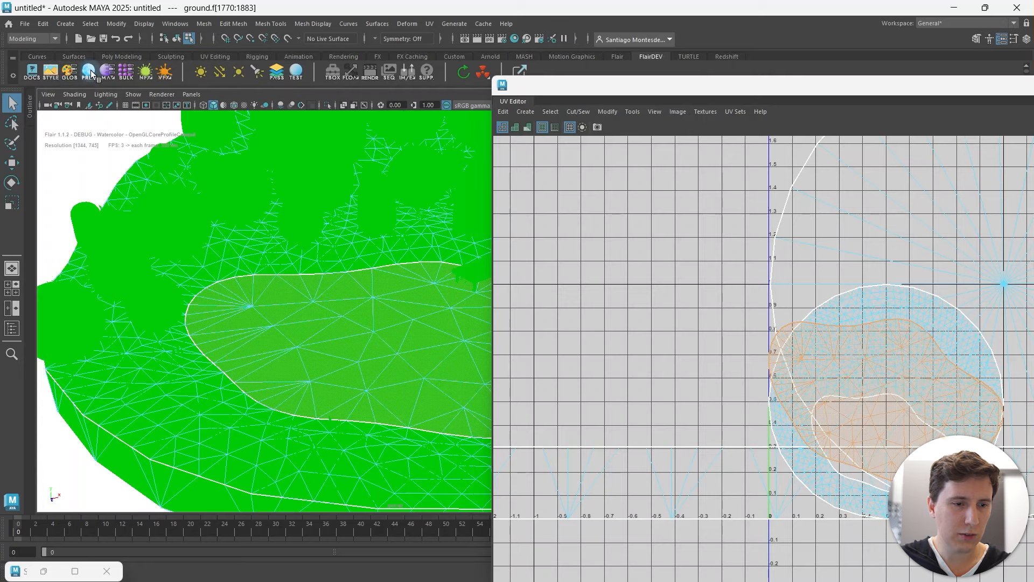
click(90, 72)
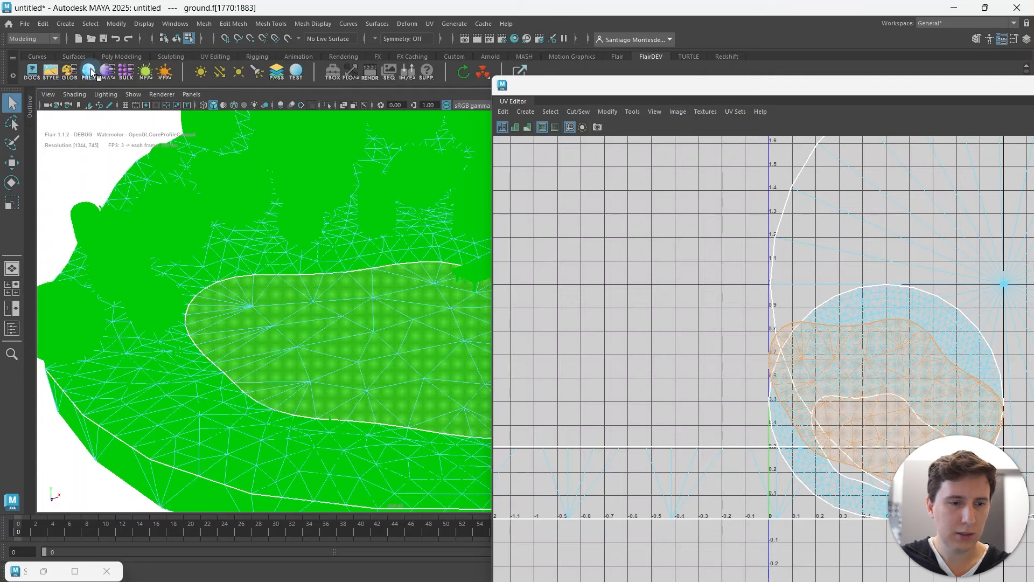
drag(100, 241, 79, 168)
click(88, 340)
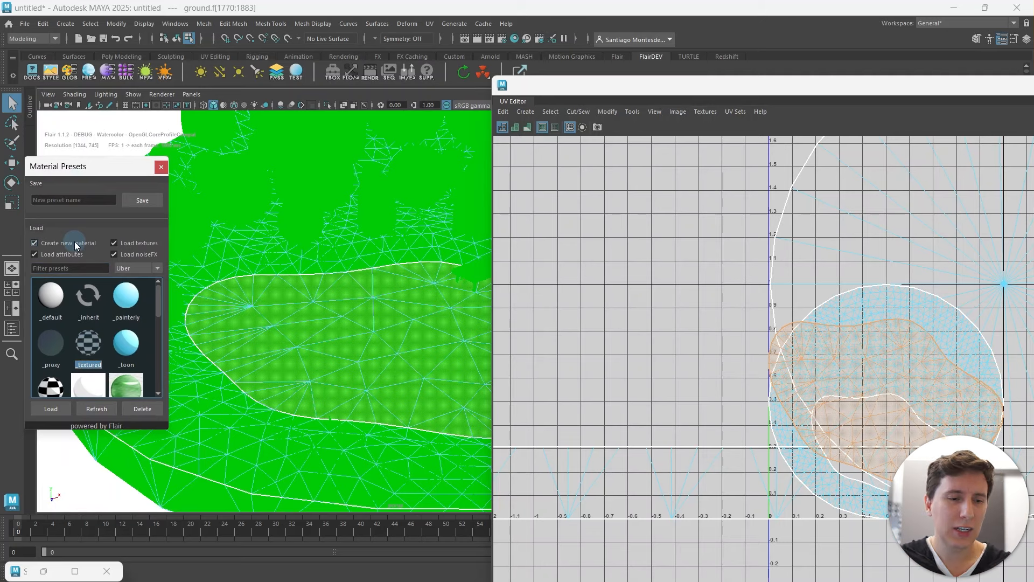
click(58, 407)
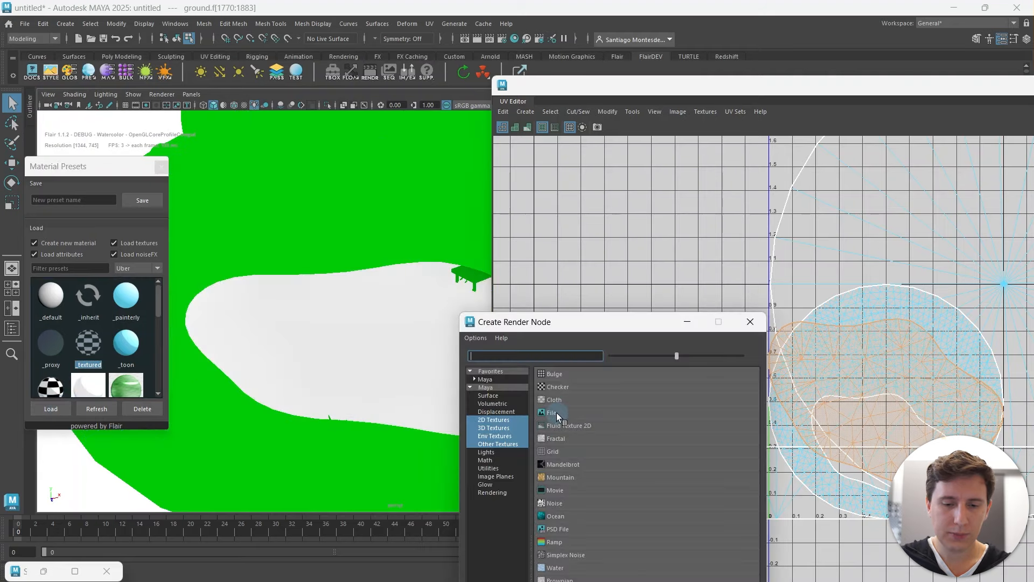
Load water.png from the House on Lake source images as a file texture on the lake's material.
click(557, 413)
drag(742, 89, 292, 336)
click(1001, 268)
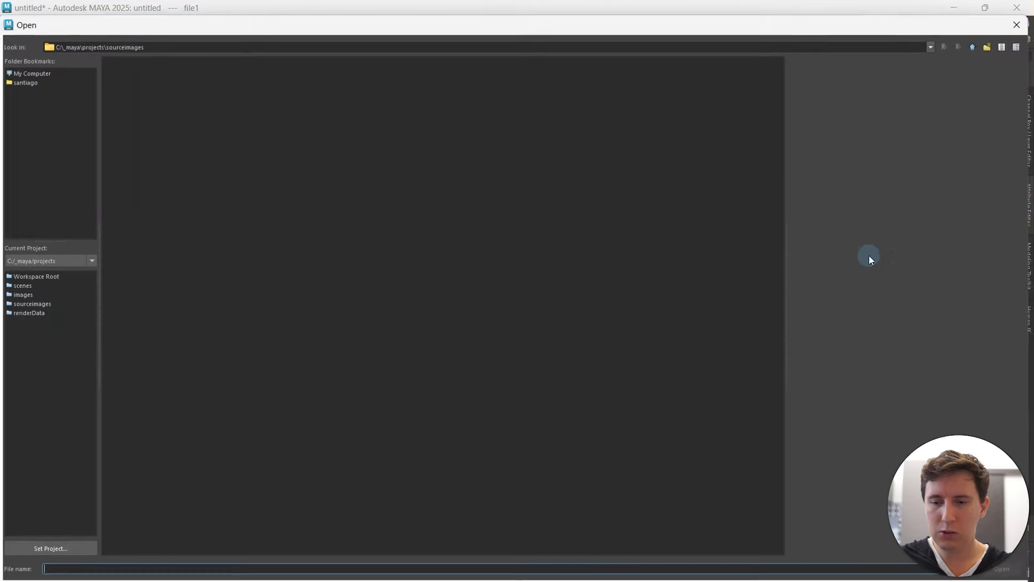
double_click(177, 352)
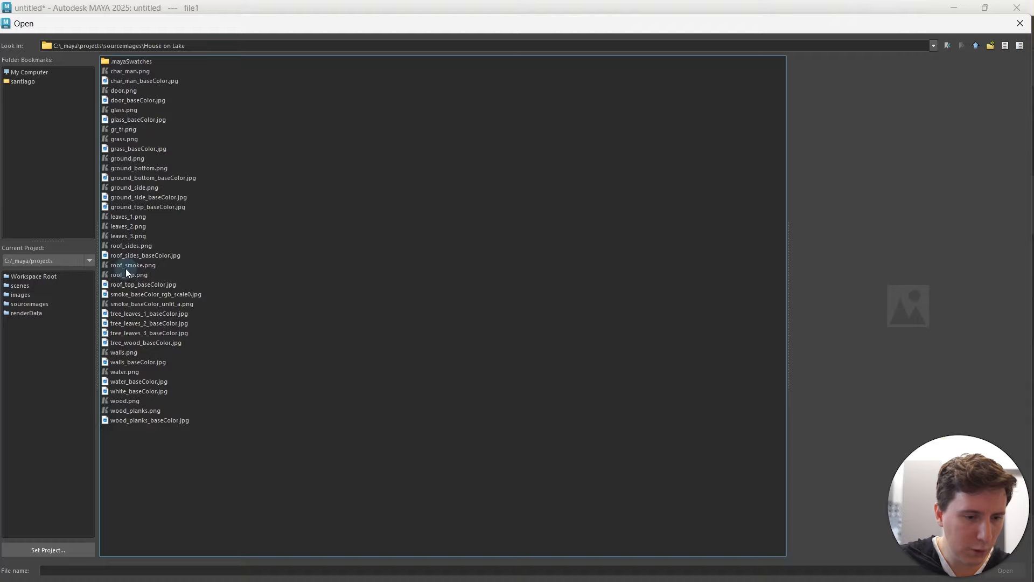
click(131, 374)
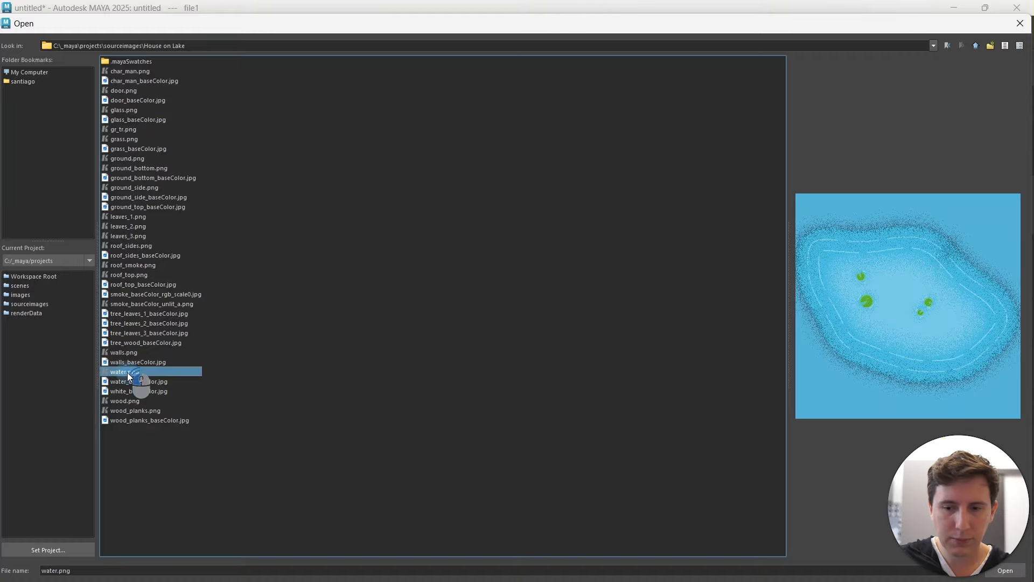
double_click(128, 372)
drag(385, 332, 406, 426)
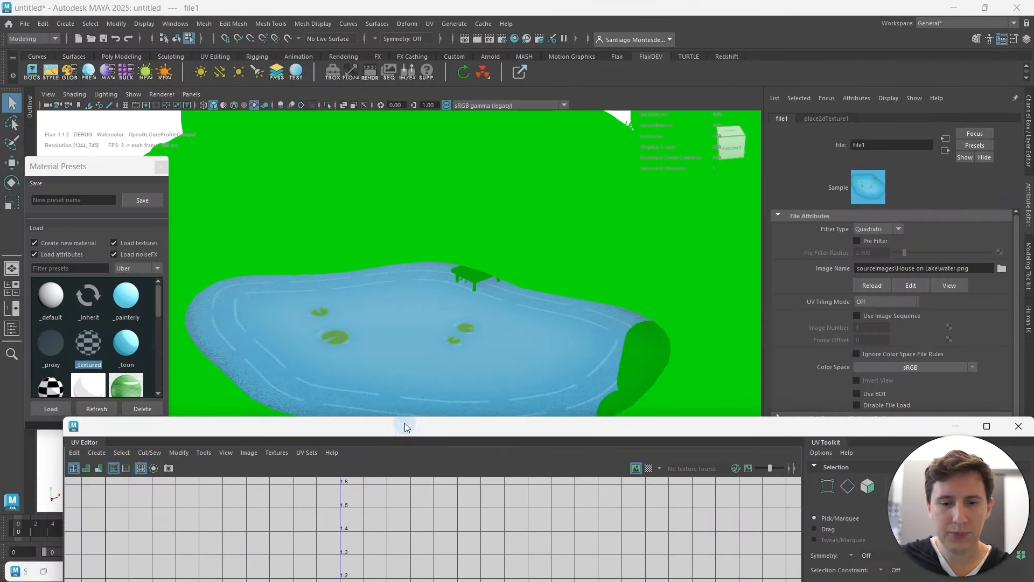
Close the UV Editor and view the textured lake surface in the viewport.
alt+drag(431, 307, 450, 243)
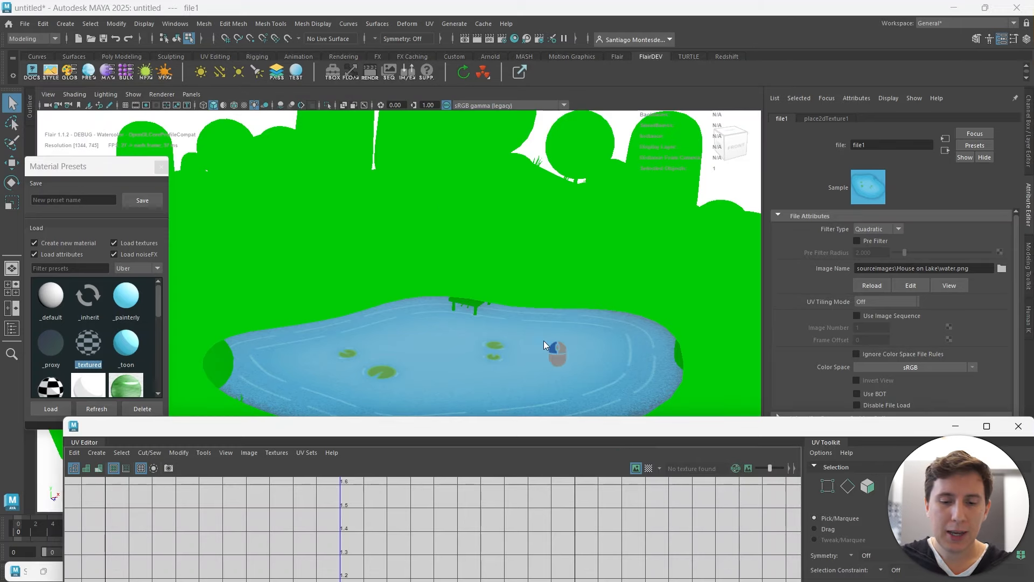
drag(669, 427, 549, 330)
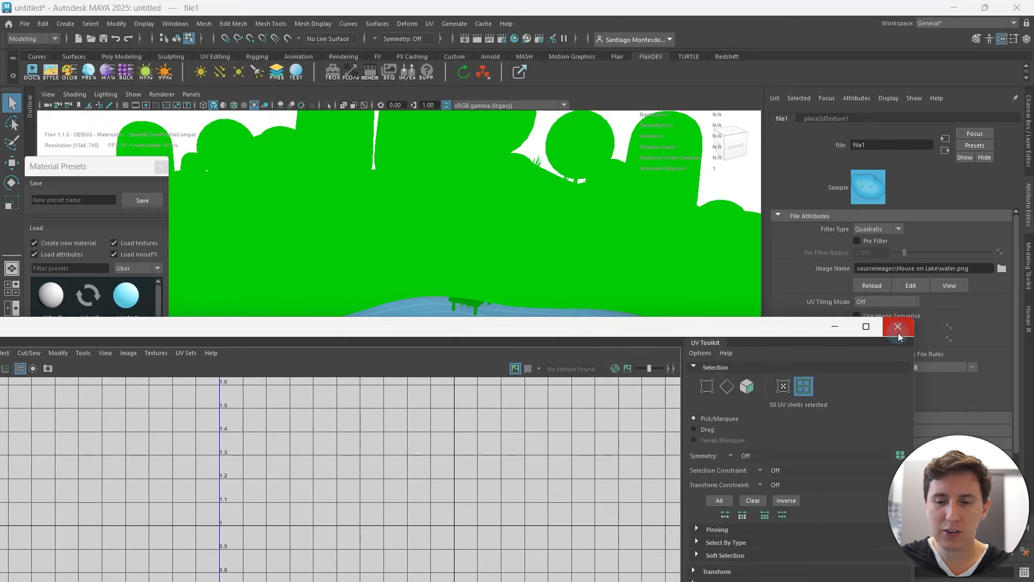
click(897, 326)
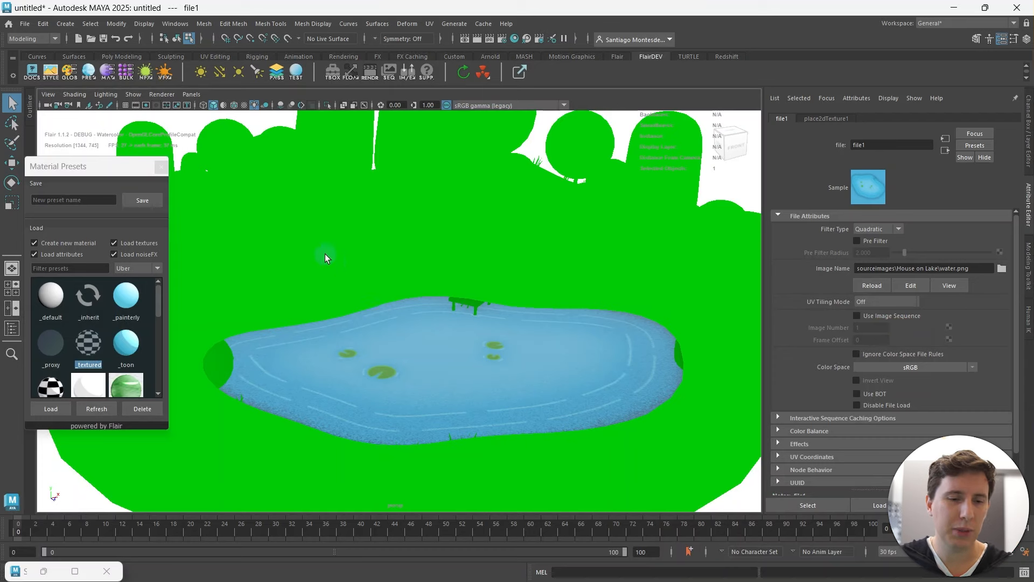
alt+middle_drag(325, 254, 338, 258)
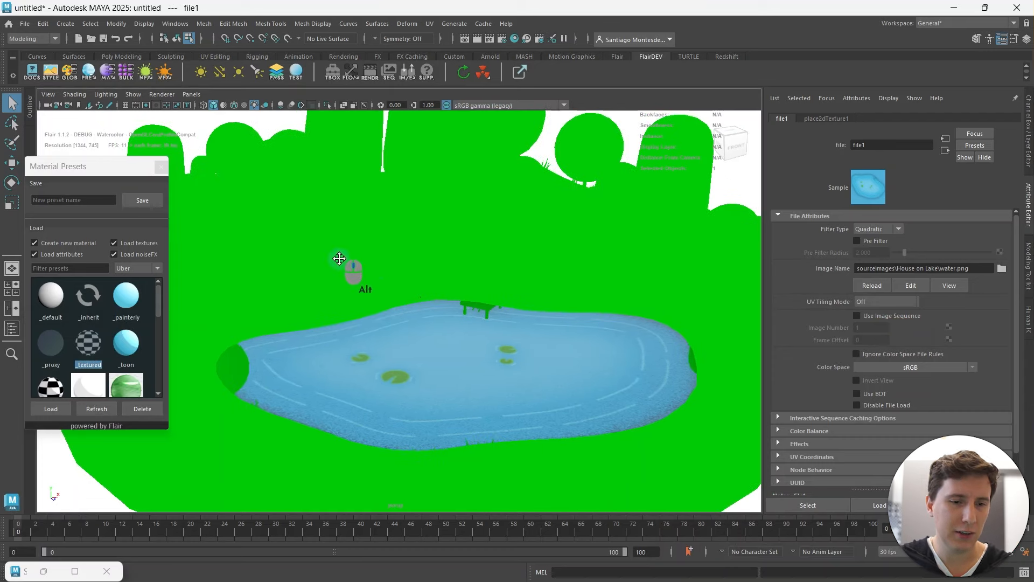
click(105, 76)
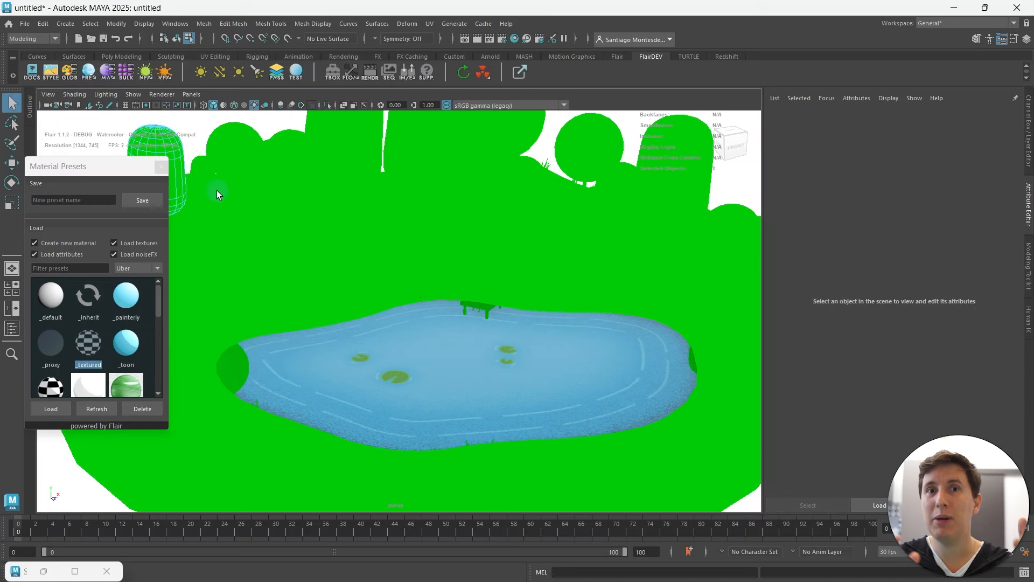
Start a new scene without saving the current one and import House_on_Lake.usdz into it.
click(25, 24)
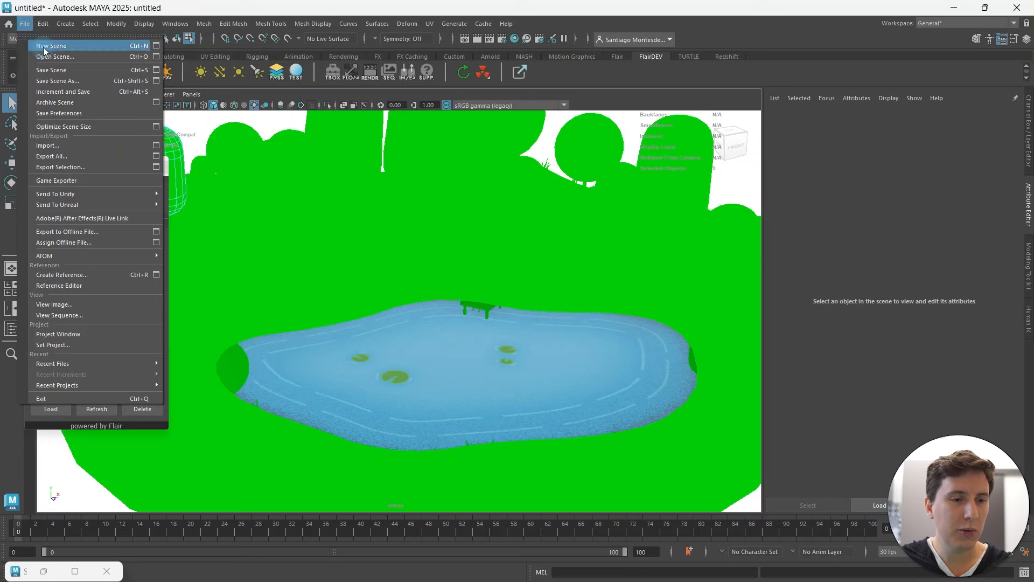
click(43, 40)
click(512, 306)
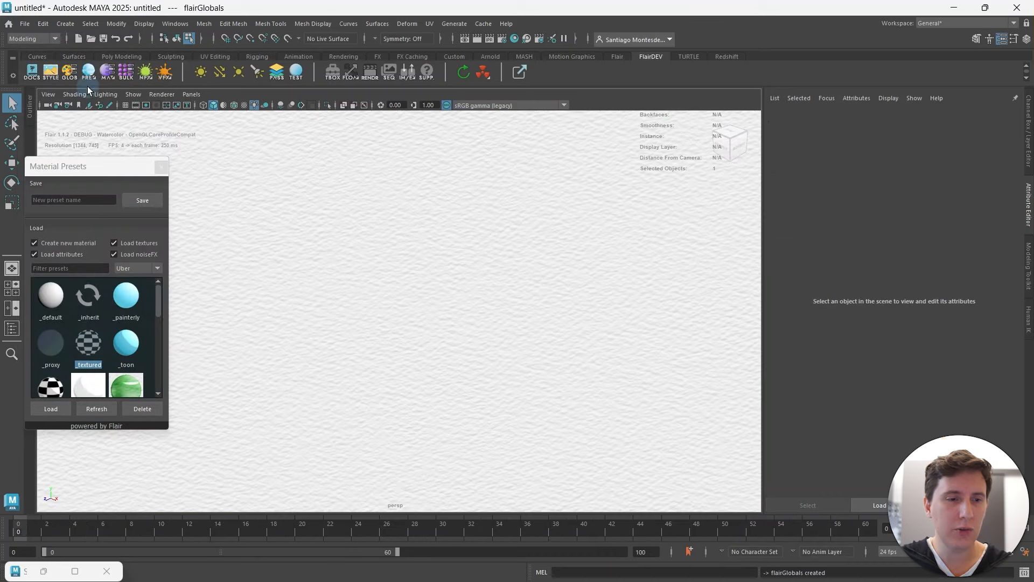
click(26, 25)
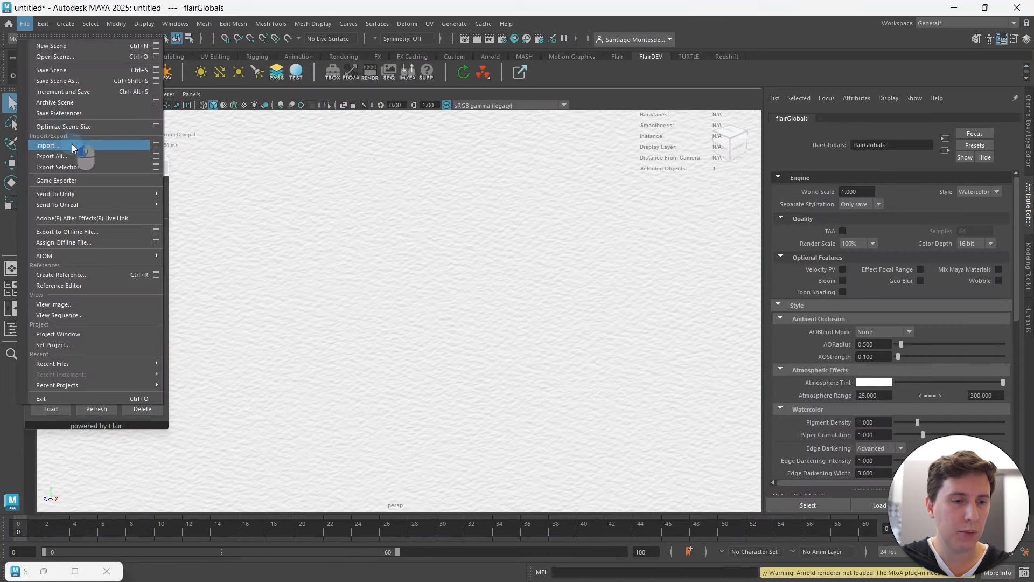
click(76, 146)
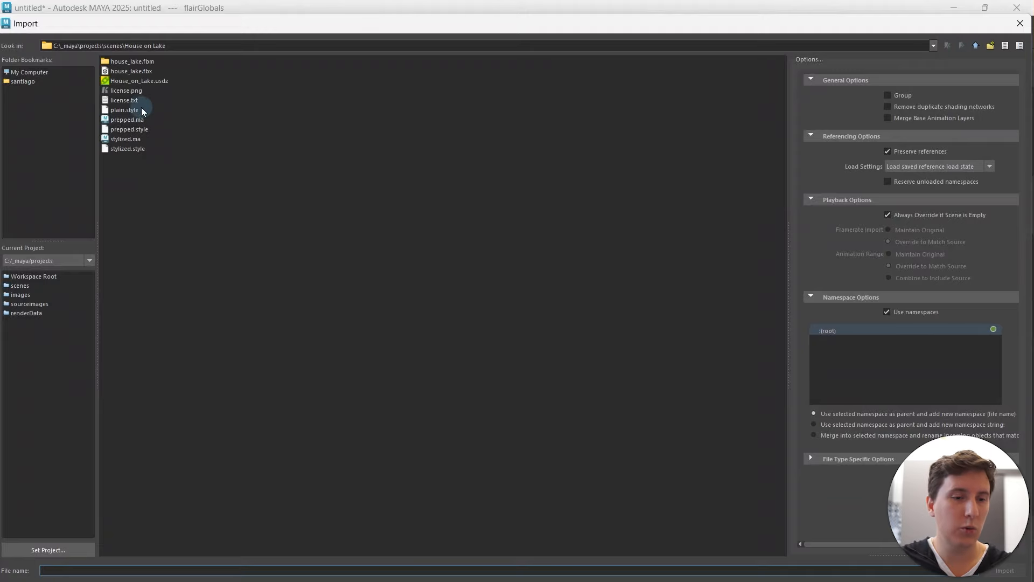
double_click(139, 81)
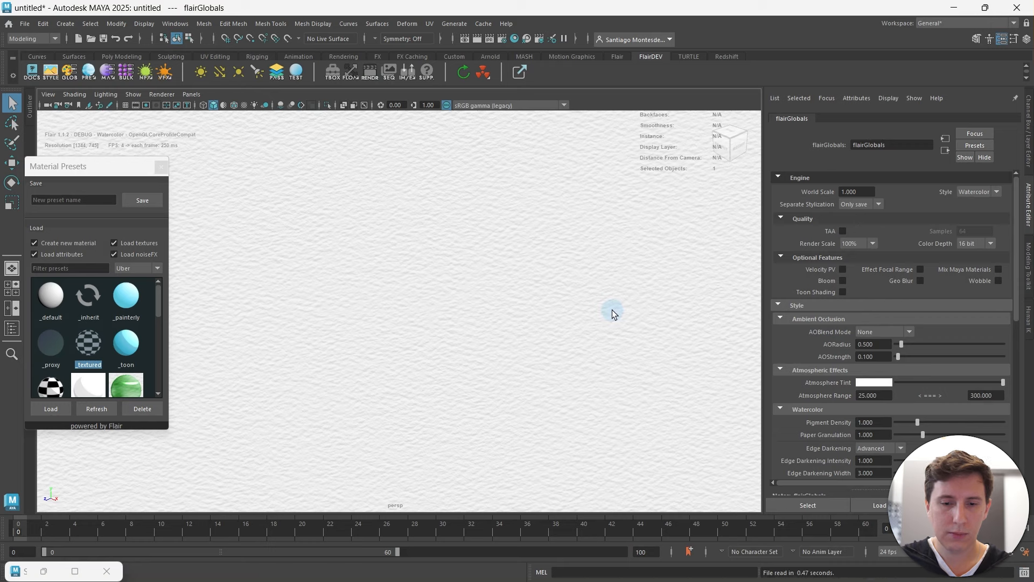
Pick some of the imported tree leaf meshes and inspect the attributes of their usdPreviewSurface material.
scroll(453, 307, up, 5)
alt+drag(380, 293, 445, 270)
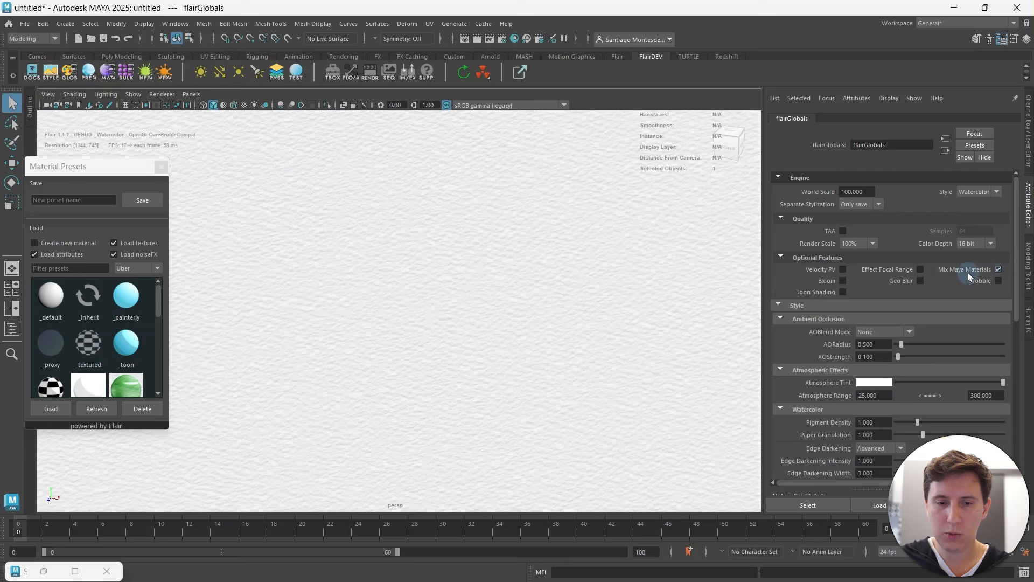
alt+drag(403, 265, 414, 273)
click(467, 279)
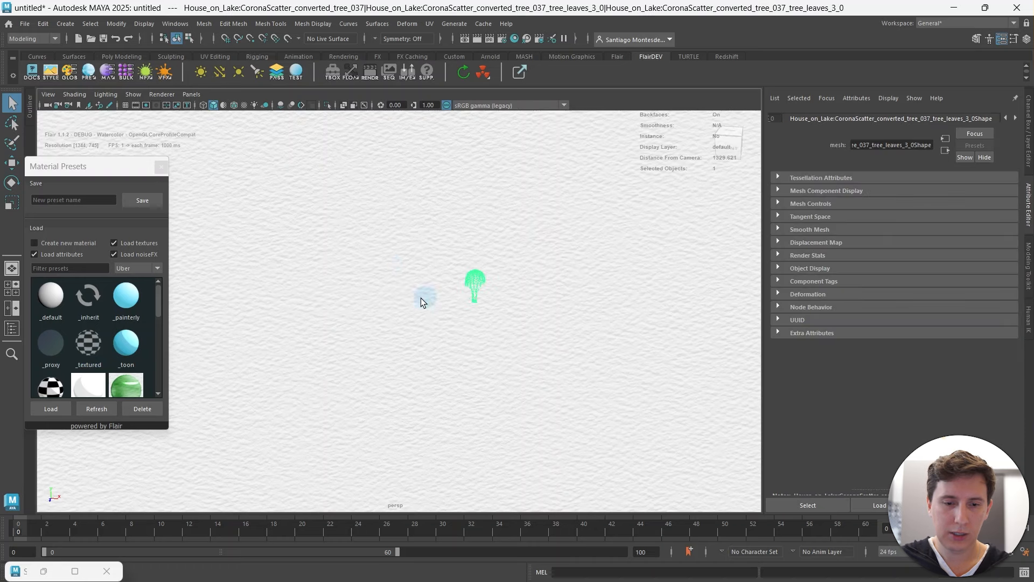
click(108, 73)
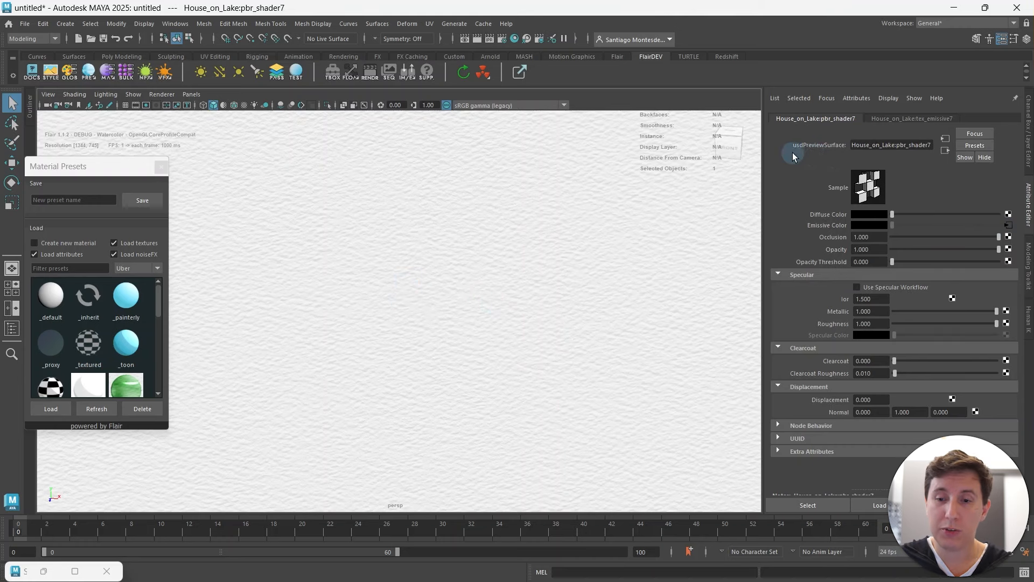
click(479, 218)
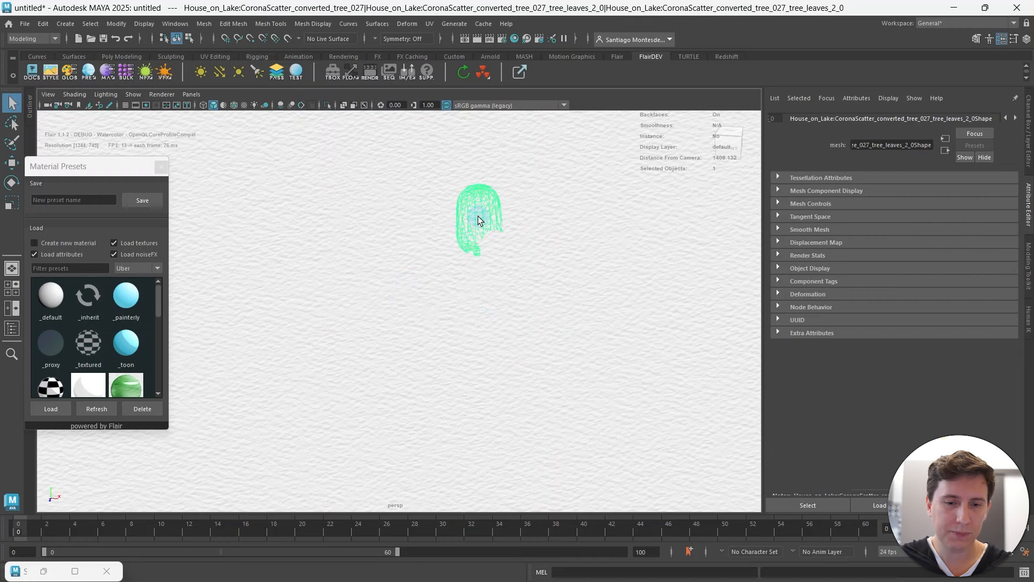
click(535, 188)
click(447, 148)
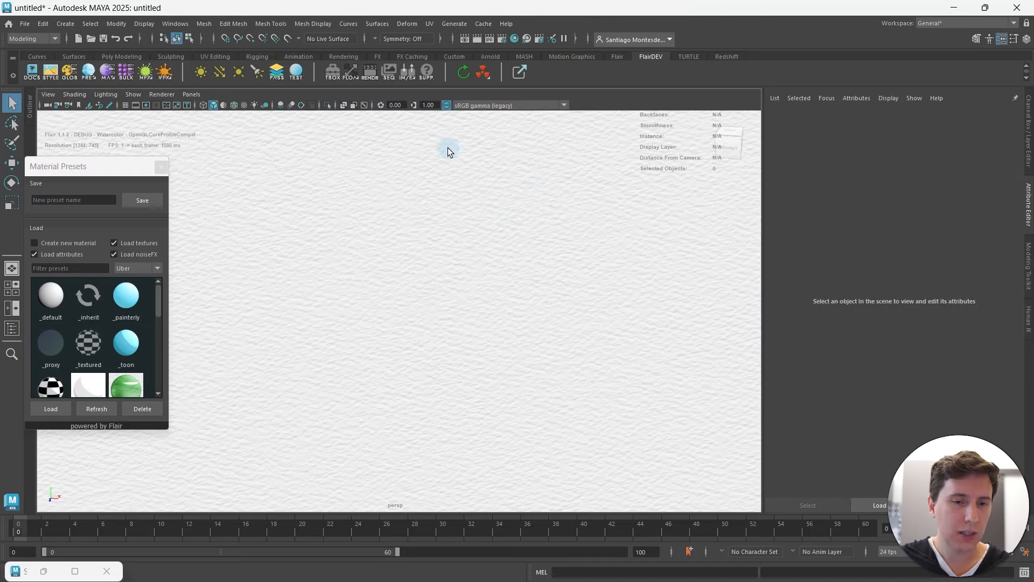
Re-link the scene's textures to the sourceimages\House on Lake folder using the Flair Toolbox.
click(338, 75)
drag(854, 95, 460, 152)
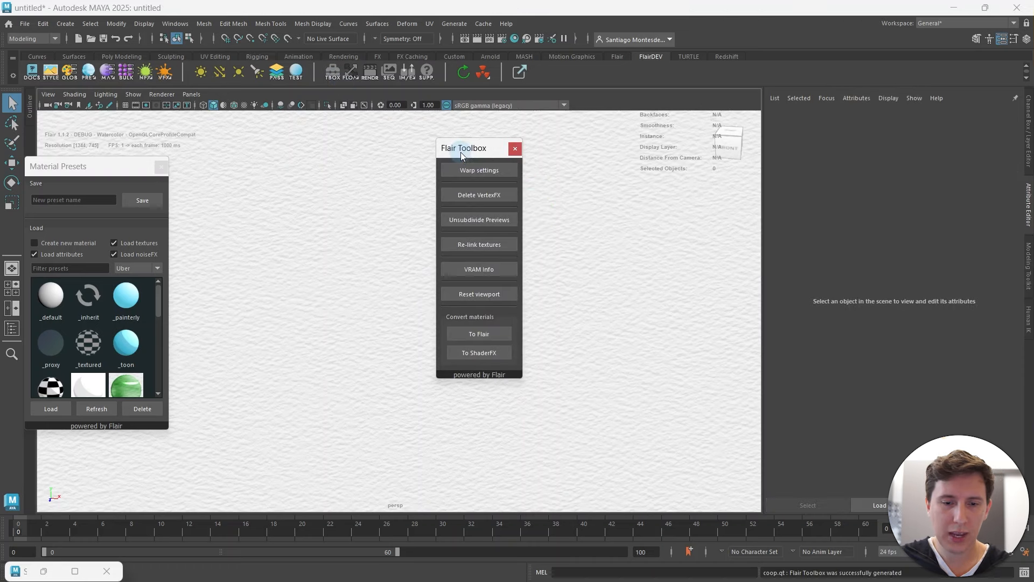
click(473, 244)
click(25, 303)
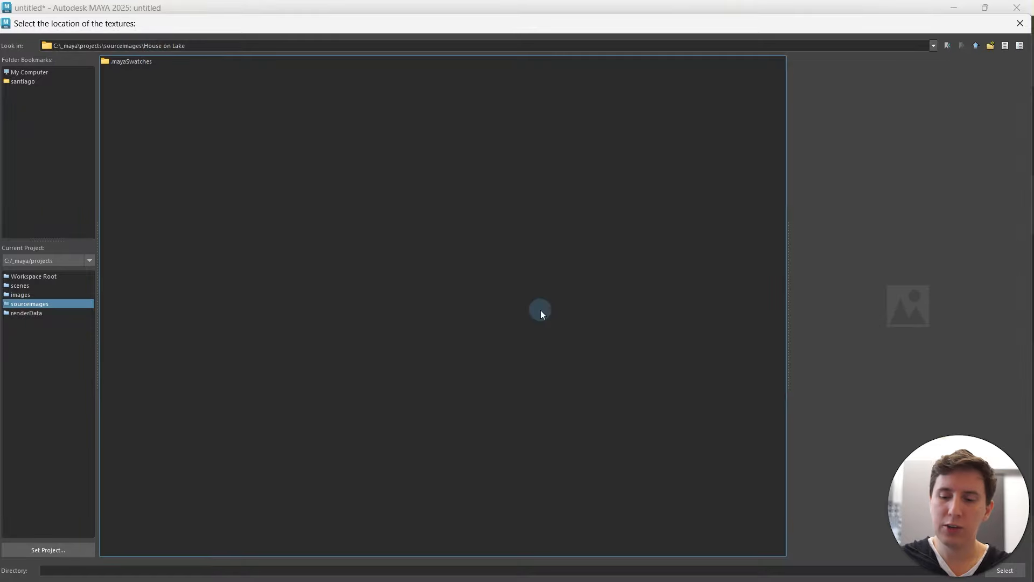
click(1019, 574)
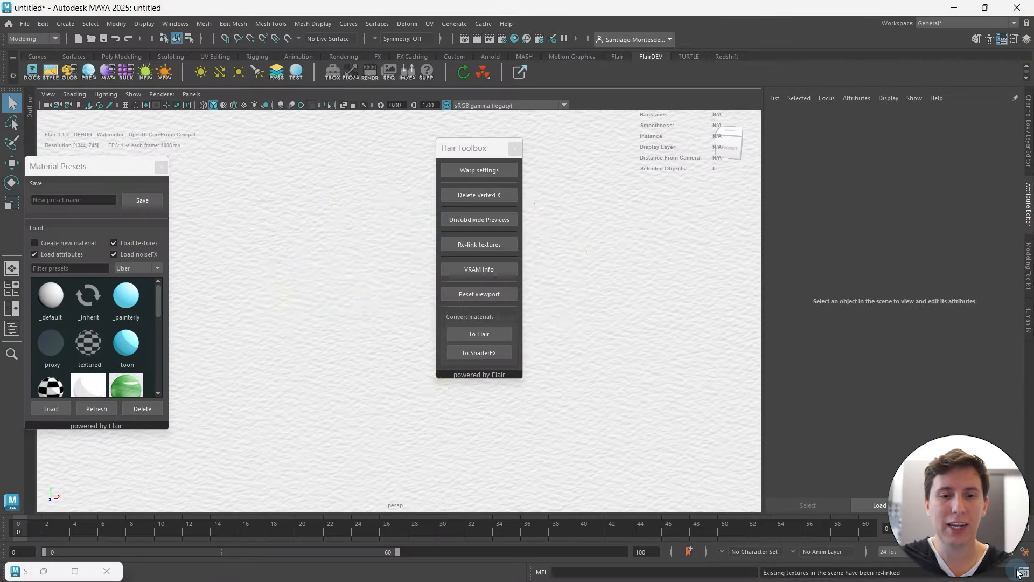
drag(464, 148, 693, 184)
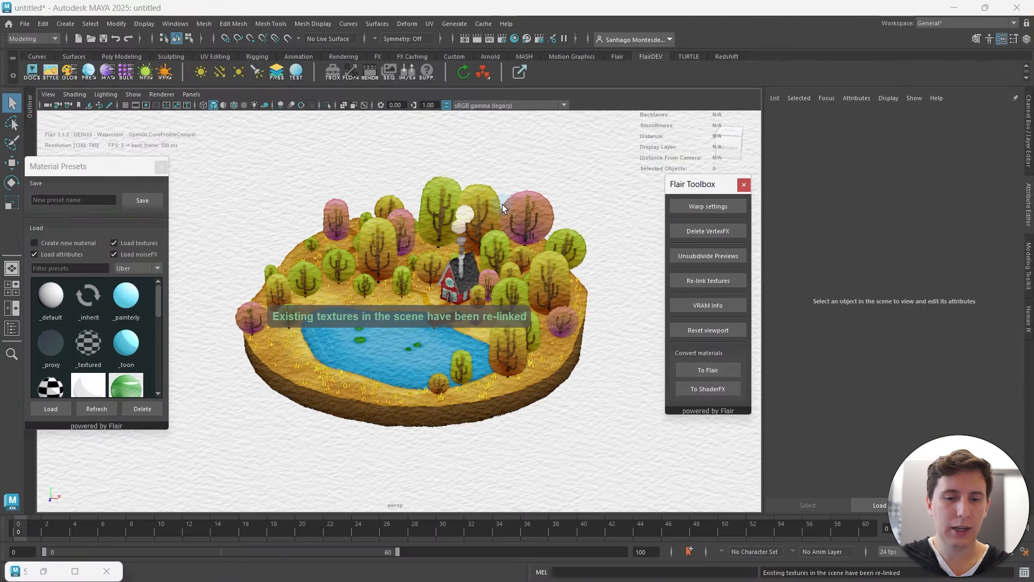
Load the _plain style preset for the scene and close both the style and material preset windows.
alt+drag(502, 204, 458, 286)
scroll(459, 293, up, 3)
alt+middle_drag(464, 323, 430, 306)
scroll(431, 306, up, 2)
alt+drag(431, 306, 376, 254)
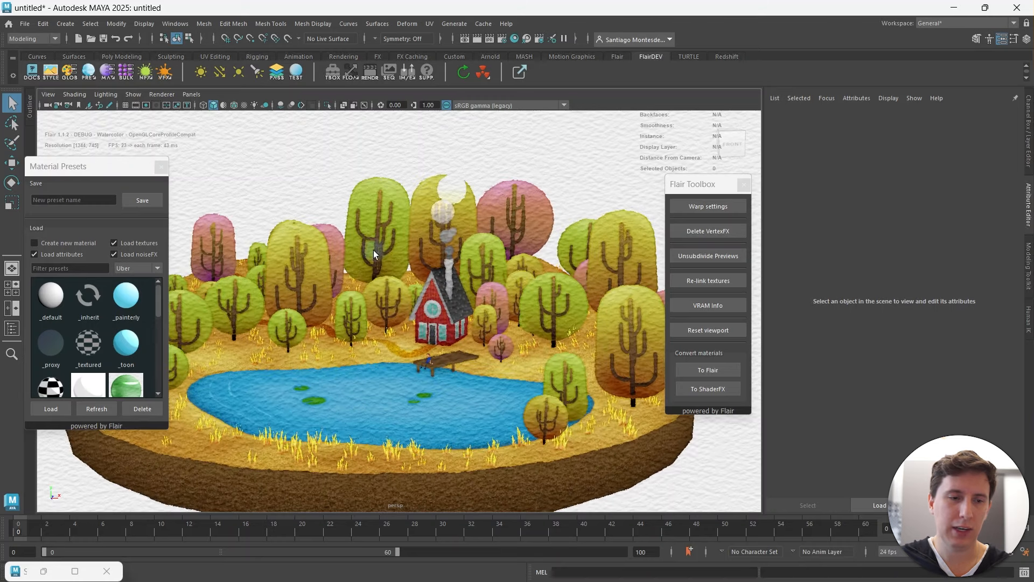
click(53, 73)
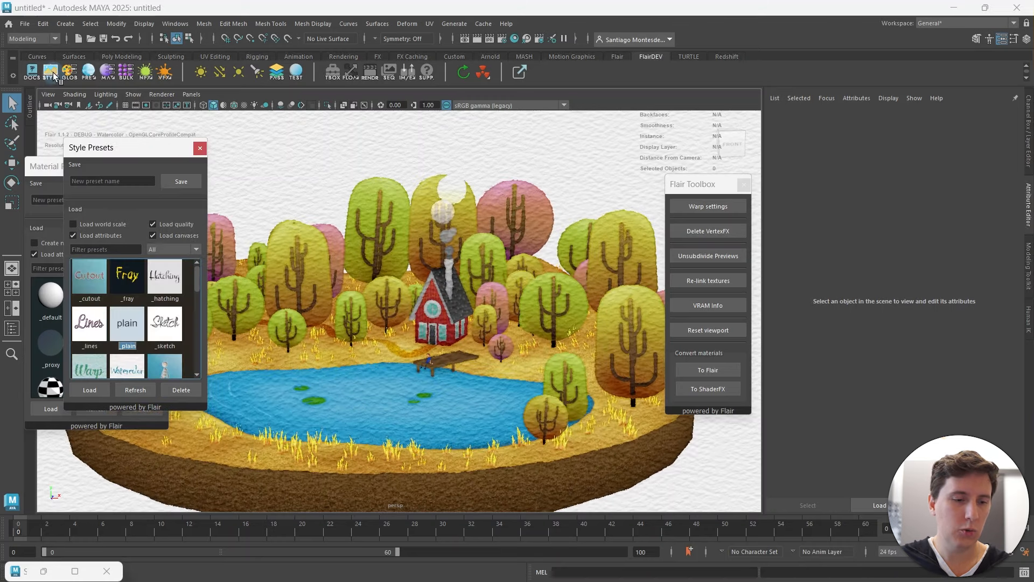
double_click(135, 331)
click(199, 148)
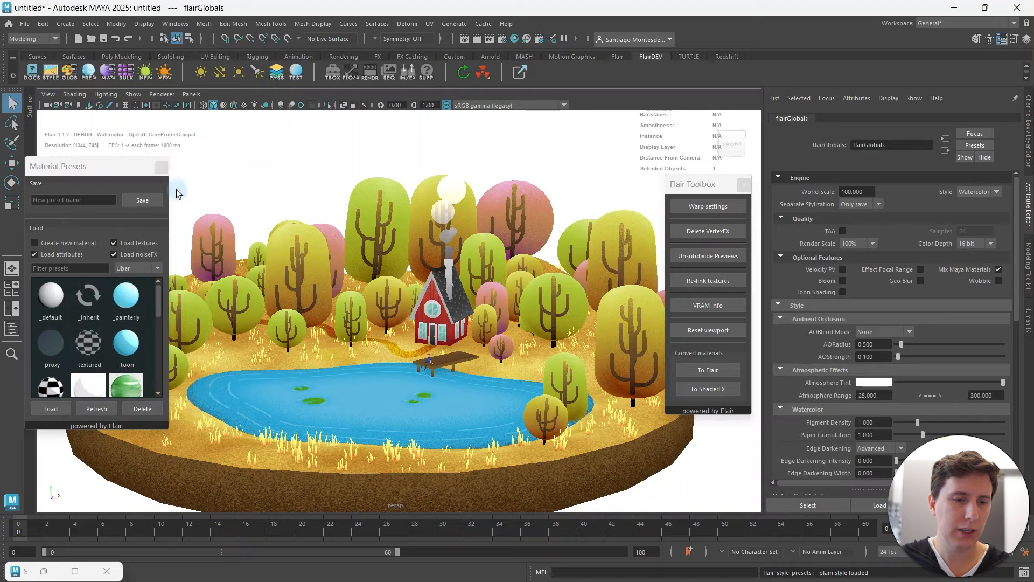
click(161, 167)
Convert all materials in the scene to flairShader materials using the Flair Toolbox.
scroll(370, 297, up, 4)
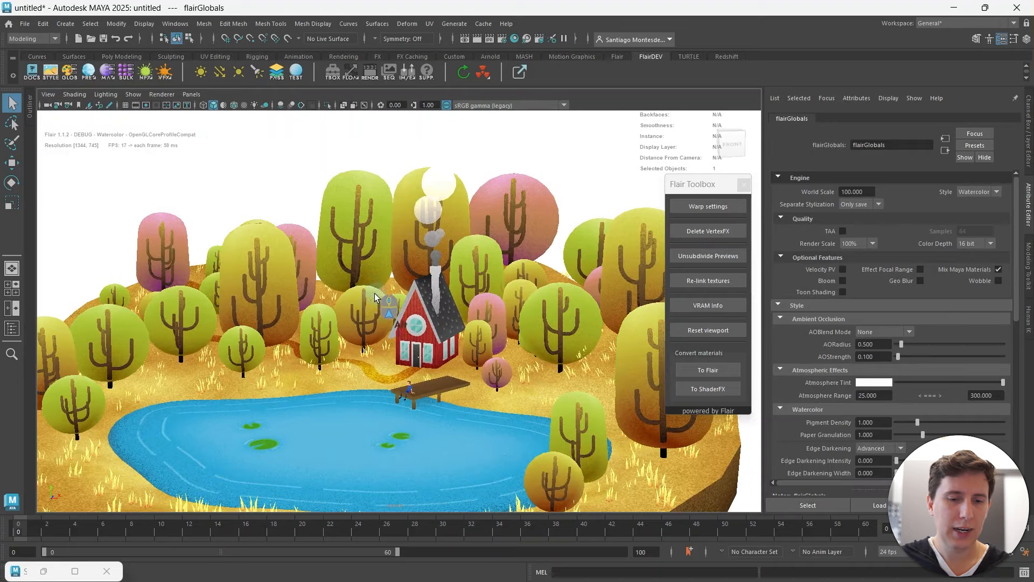
mouse_move(370, 297)
alt+mouse_down()
mouse_move(368, 284)
mouse_move(386, 304)
alt+mouse_up()
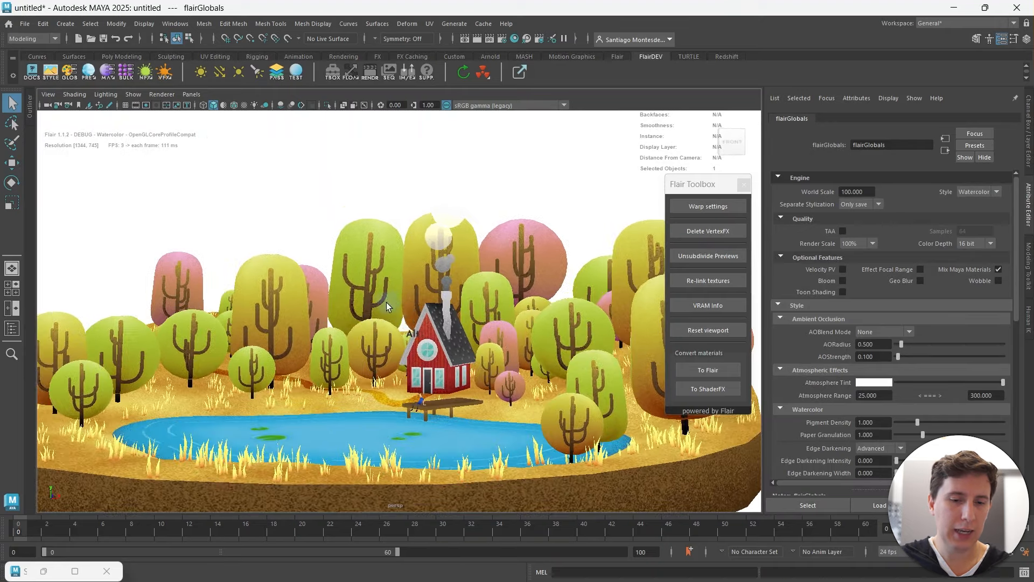
alt+right_drag(386, 305, 424, 290)
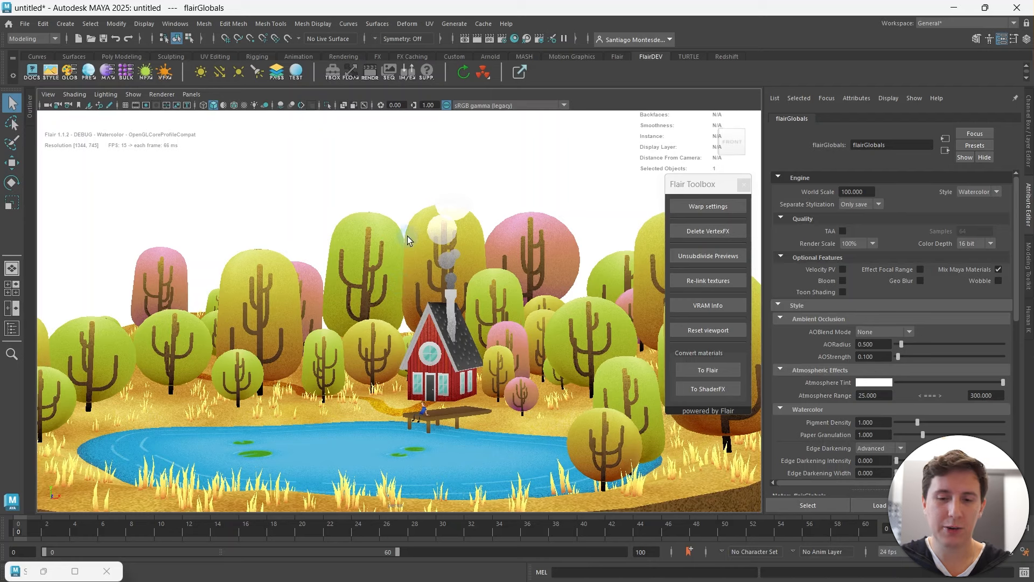
alt+middle_drag(494, 281, 503, 274)
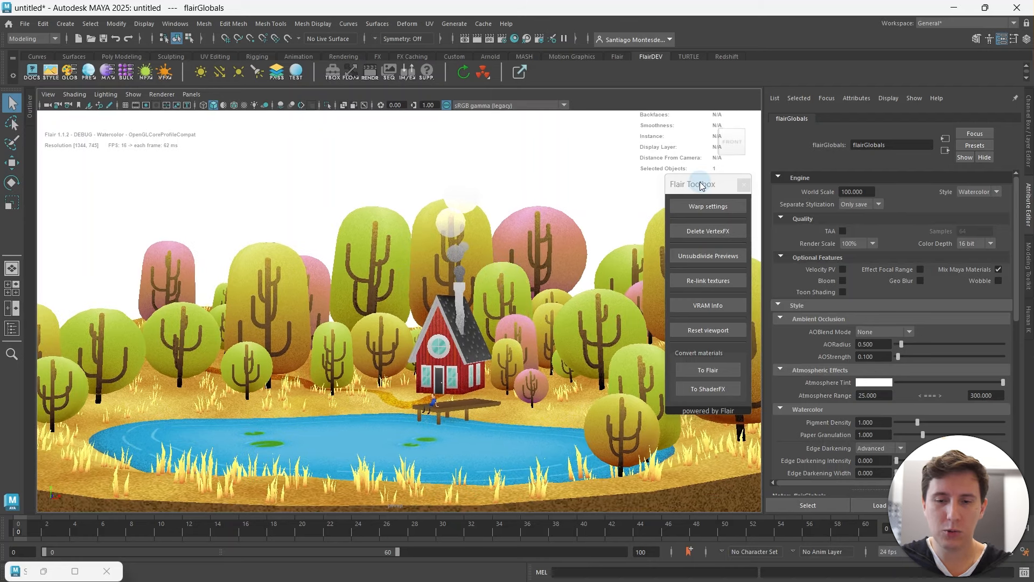
drag(697, 184, 596, 162)
click(613, 347)
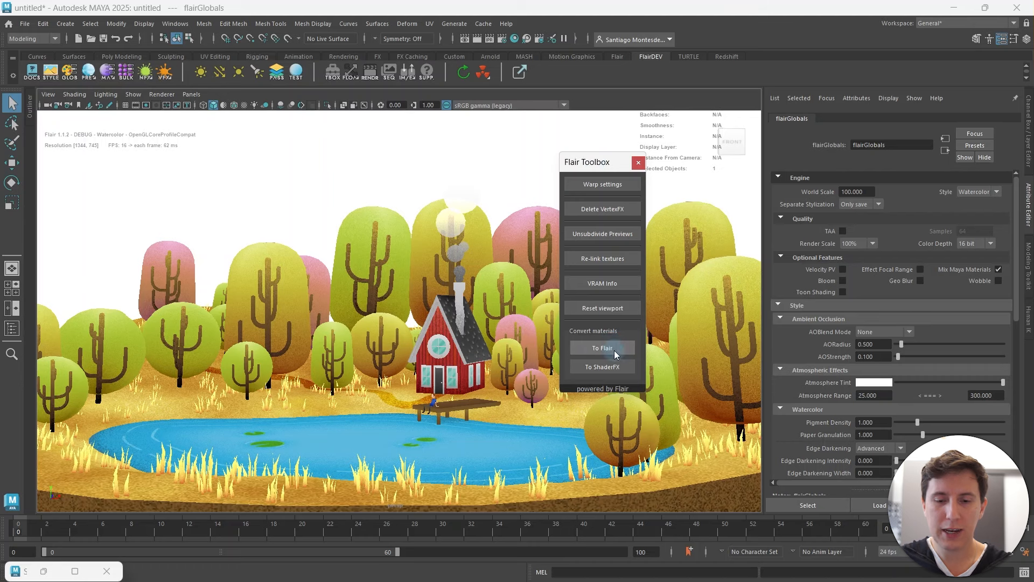
click(612, 347)
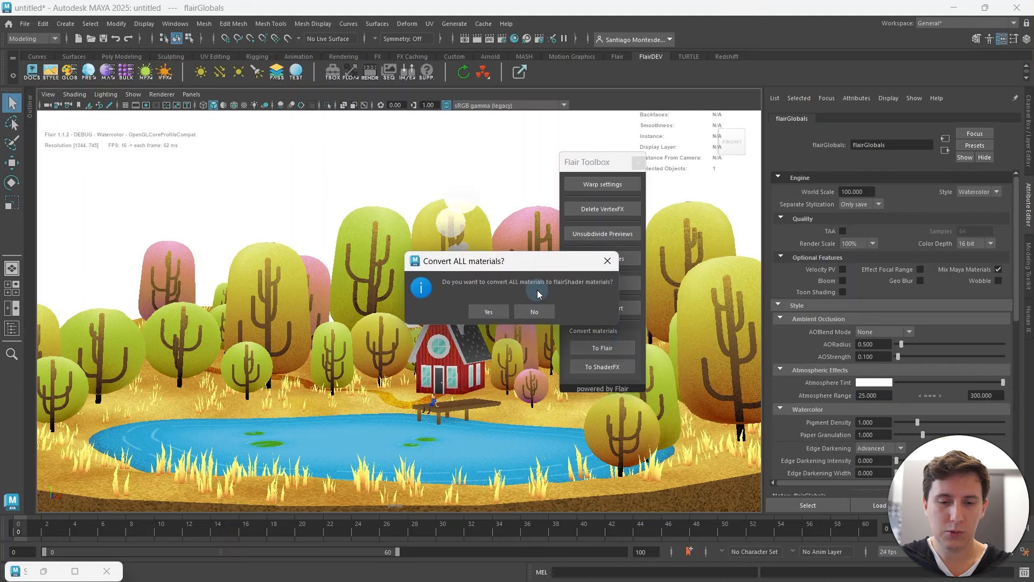
click(487, 312)
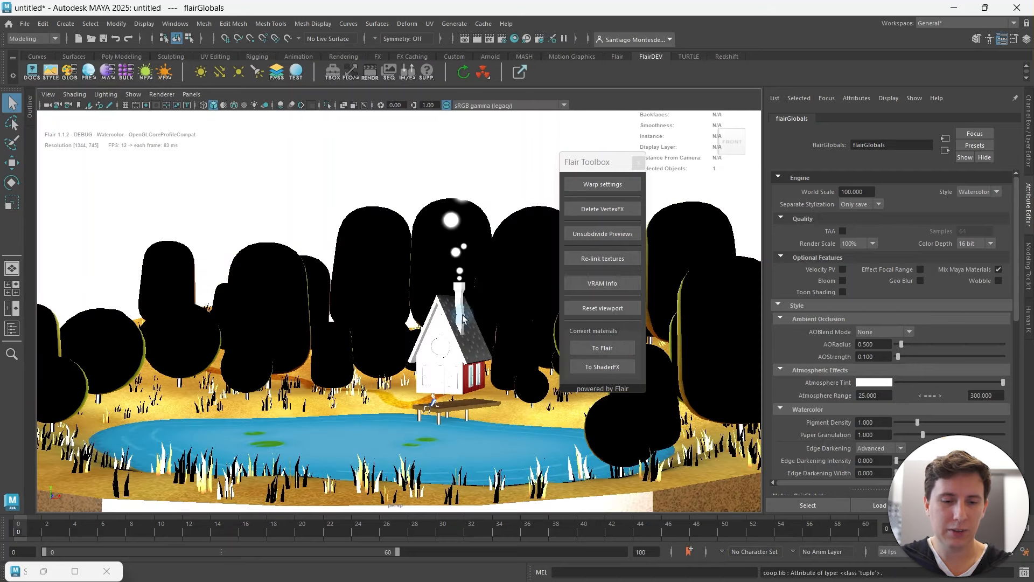
Switch to flair_materials.py in the code editor to check the attribute conversion table for usdPreviewSurface materials.
mouse_move(340, 289)
alt+mouse_down()
mouse_move(350, 299)
mouse_move(323, 291)
mouse_move(337, 295)
alt+mouse_up()
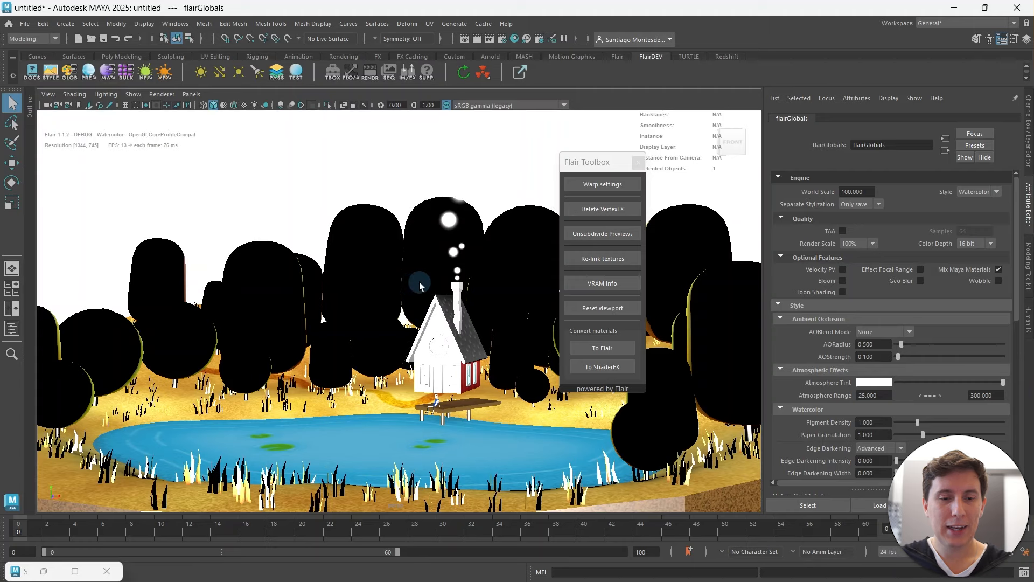
key(alt+Tab)
key(alt+Tab)
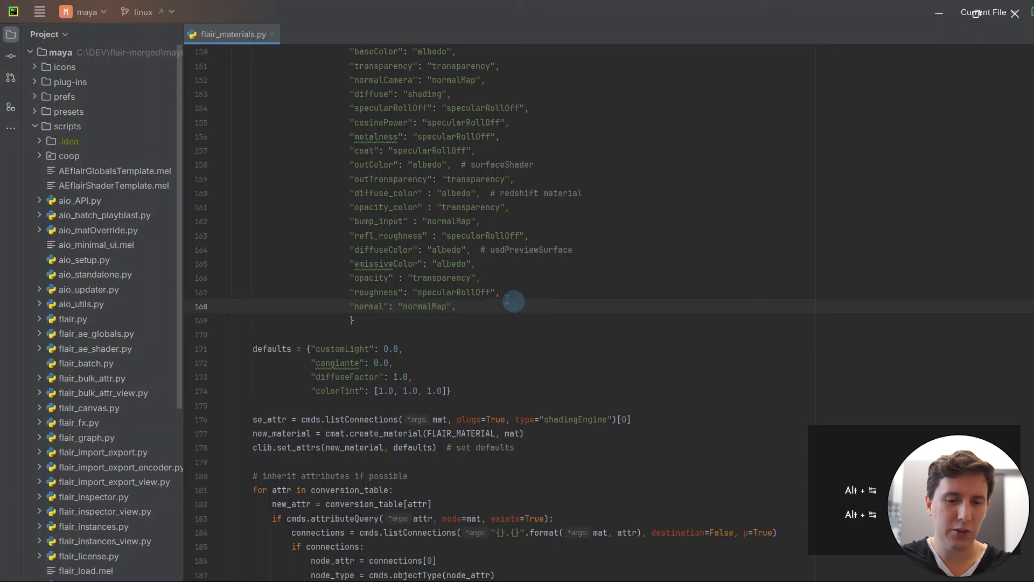
Highlight the usdPreviewSurface entries of the conversion table, from diffuseColor to normal, and examine how they map to Flair attributes.
click(499, 303)
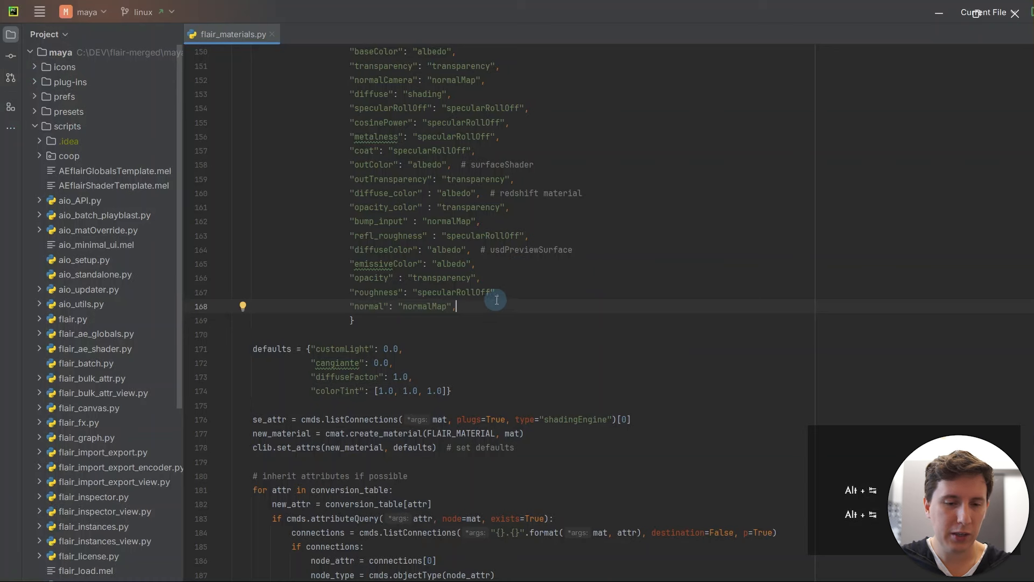
drag(483, 308, 221, 250)
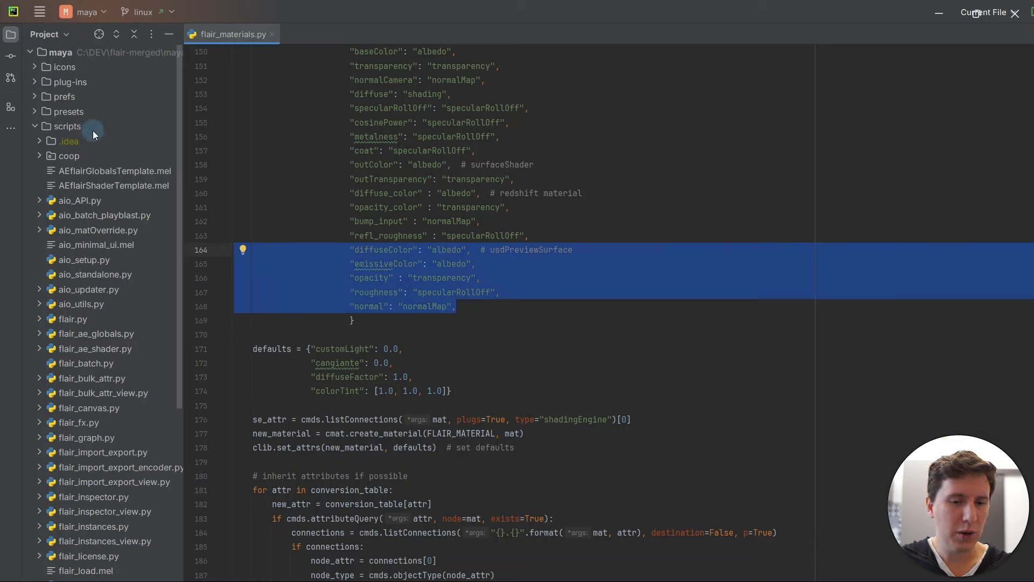
click(474, 305)
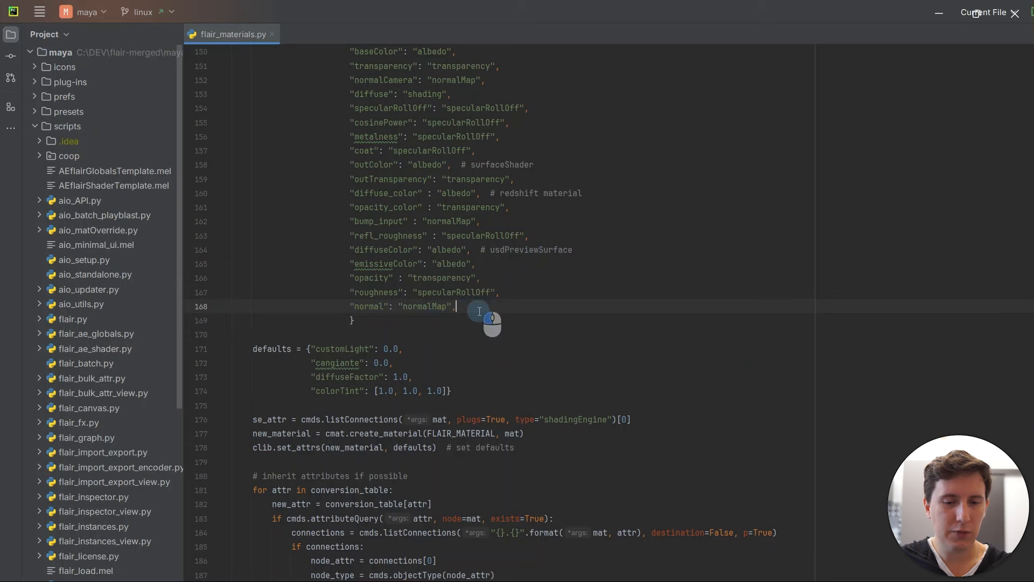
drag(469, 307, 247, 257)
scroll(414, 259, up, 3)
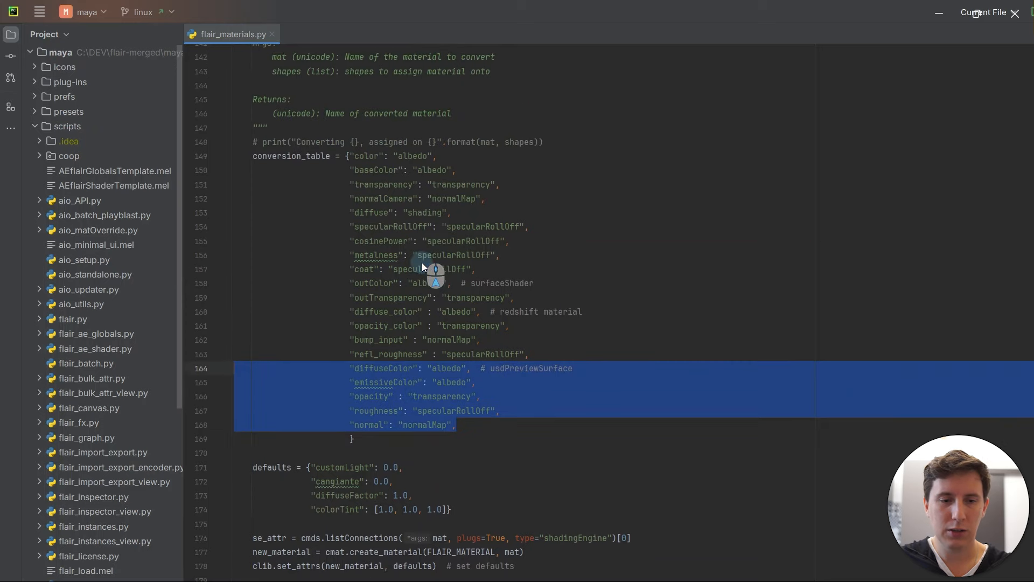
scroll(422, 263, down, 1)
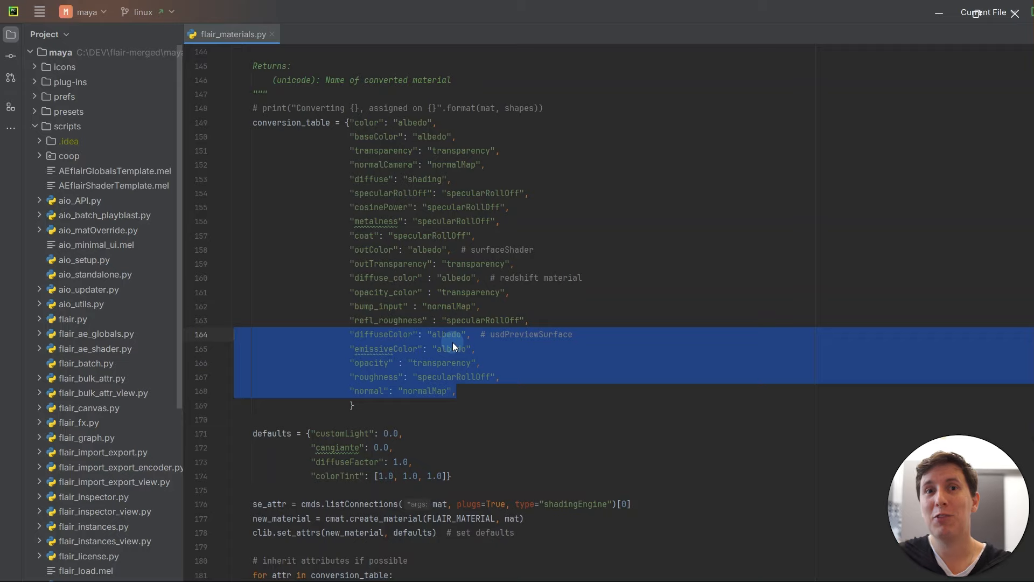
Switch back to Maya, select the tree_001 leaves mesh beside the house and examine its shading up close.
key(alt+Tab)
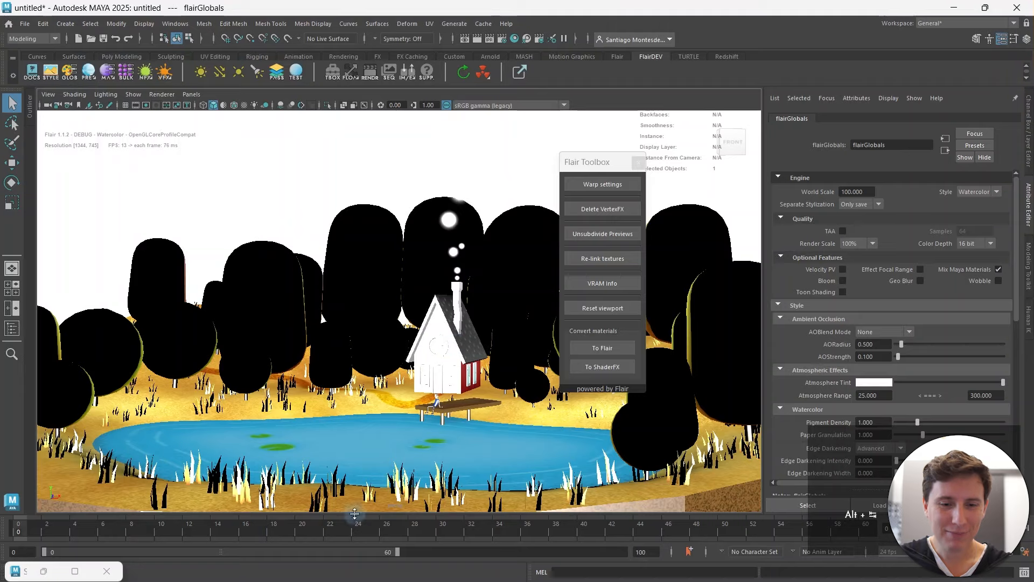
alt+middle_drag(476, 368, 469, 366)
alt+drag(469, 366, 370, 352)
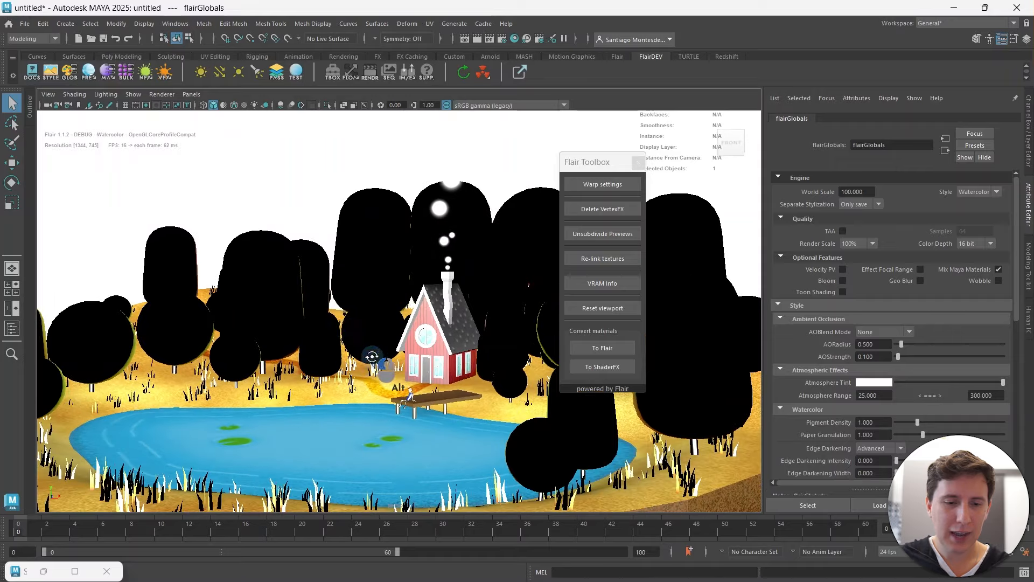
click(262, 283)
alt+middle_drag(262, 284, 356, 338)
alt+right_drag(257, 299, 327, 364)
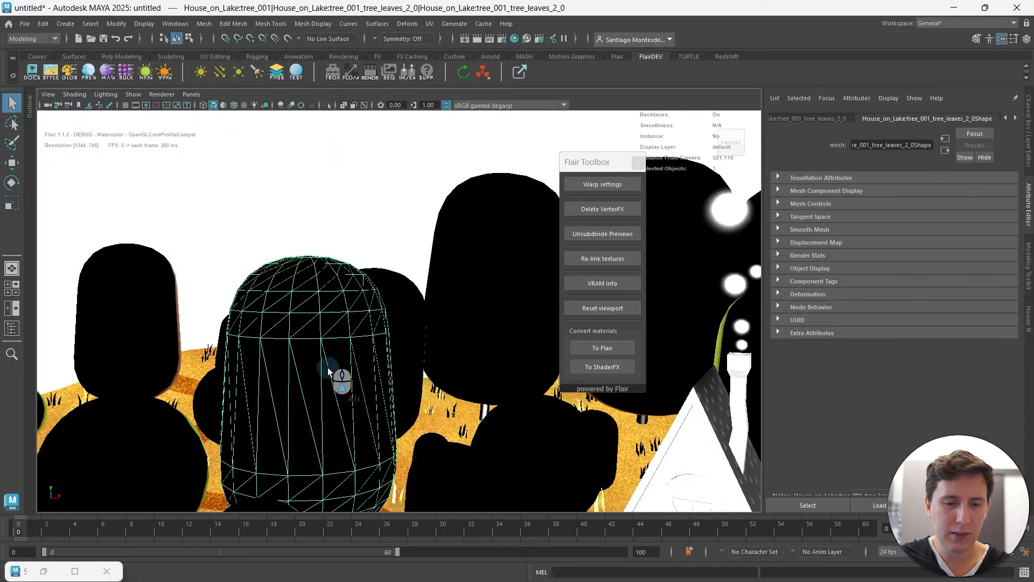
alt+middle_drag(326, 364, 346, 257)
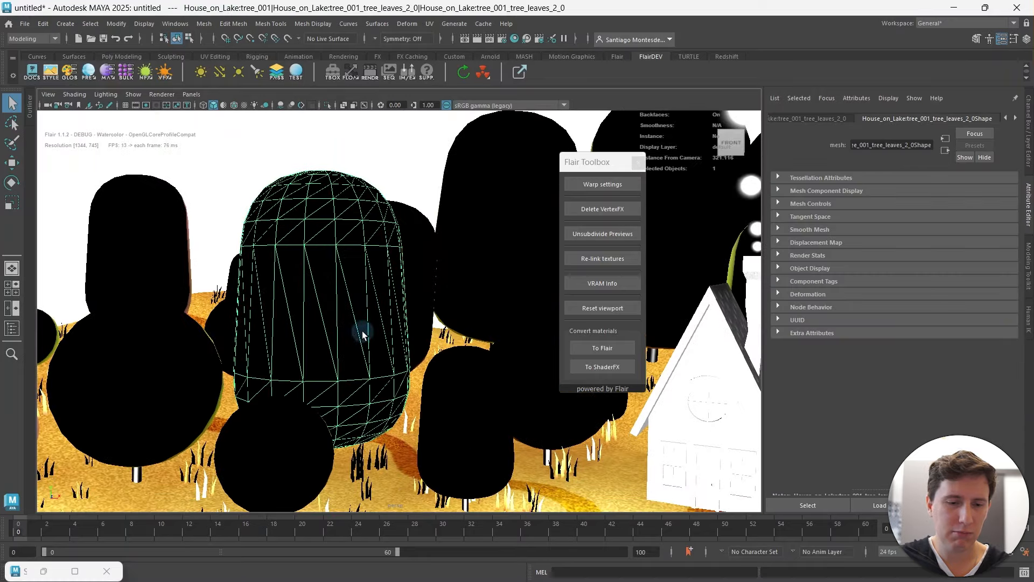
scroll(367, 325, down, 3)
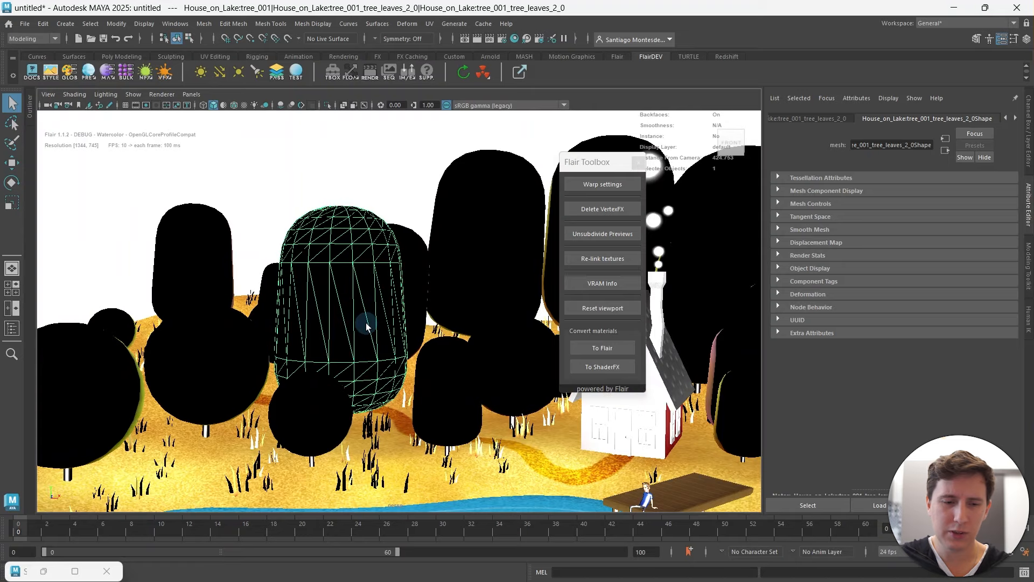
alt+drag(366, 325, 295, 327)
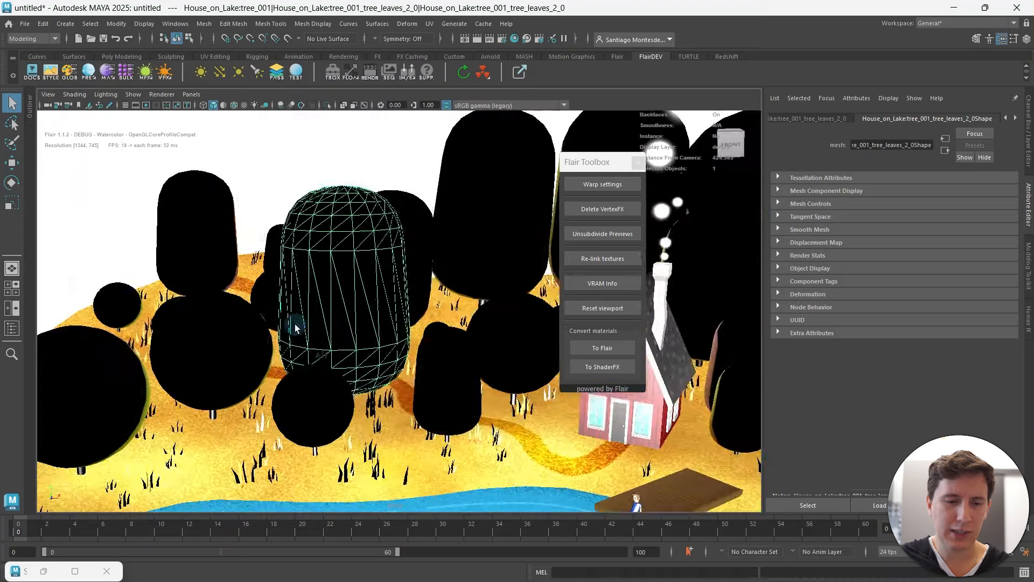
Switch to the House on Lake page on Sketchfab and examine how the original trees and their transparent canopies are shaded.
key(alt+Tab)
key(alt+Tab)
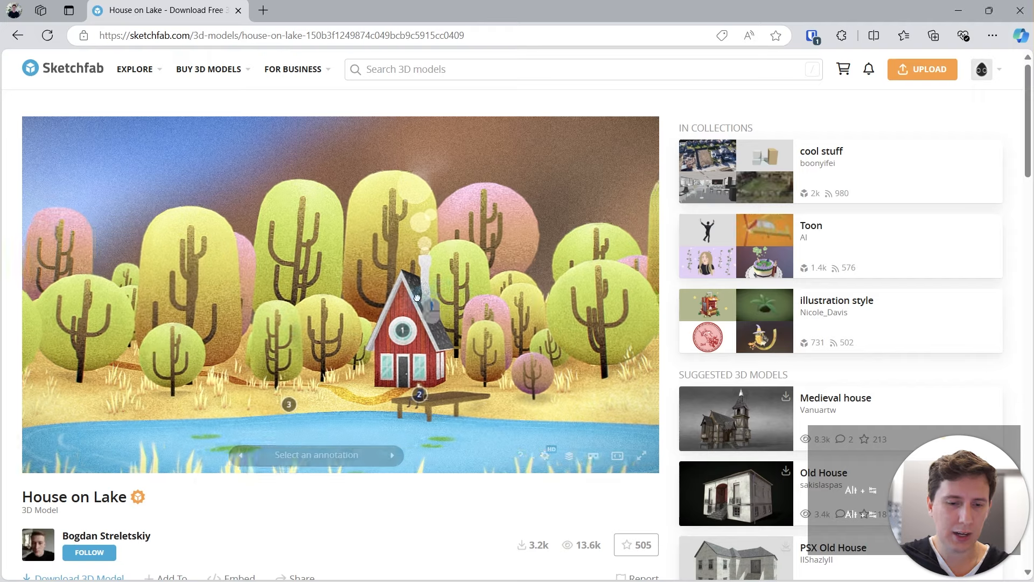
scroll(409, 307, up, 5)
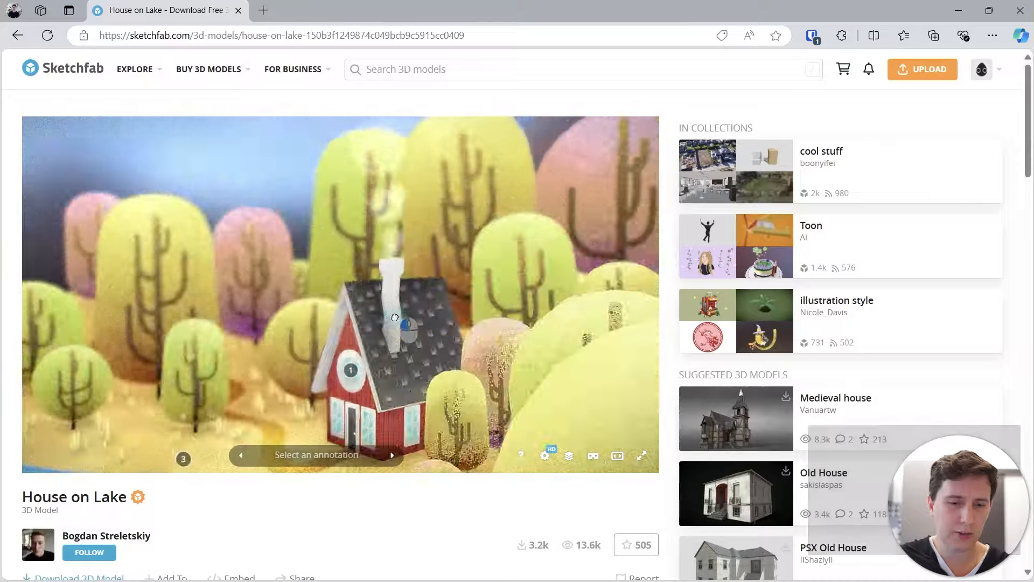
scroll(395, 317, down, 5)
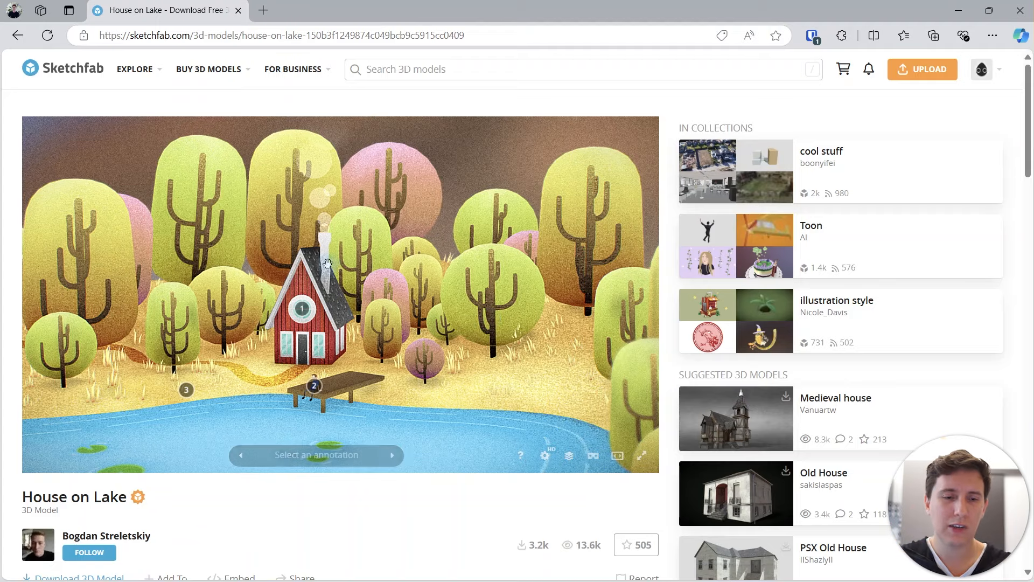
middle_drag(285, 264, 337, 274)
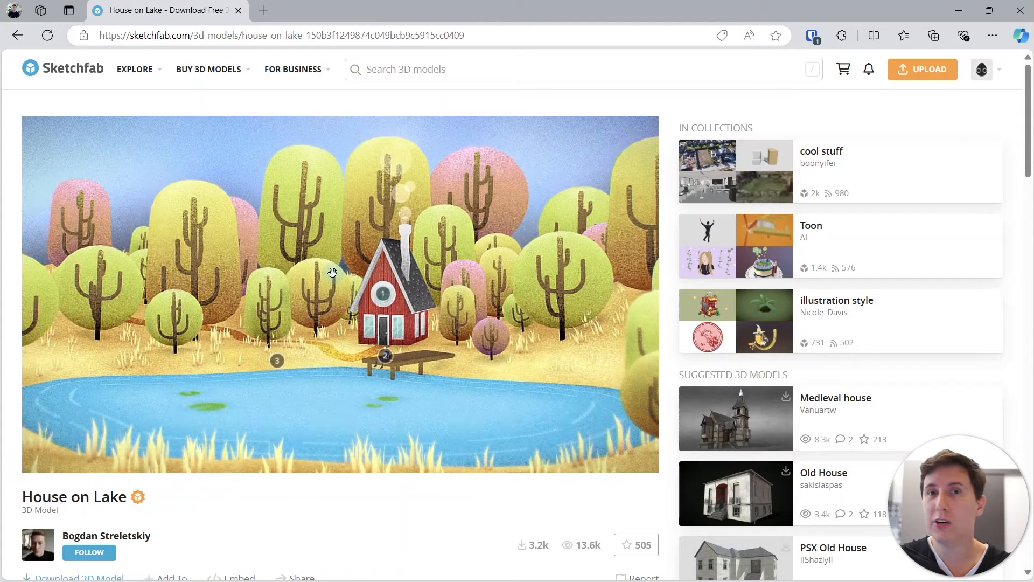
Switch back to Maya and set Culling to Back on the selected tree leaves' material, pbr_shader23.
key(alt+Tab)
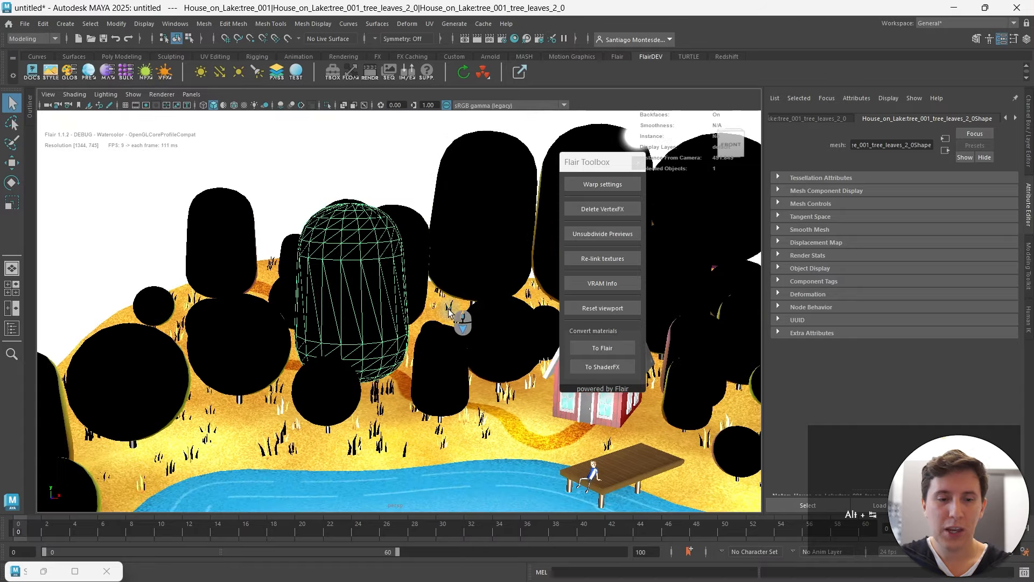
click(108, 73)
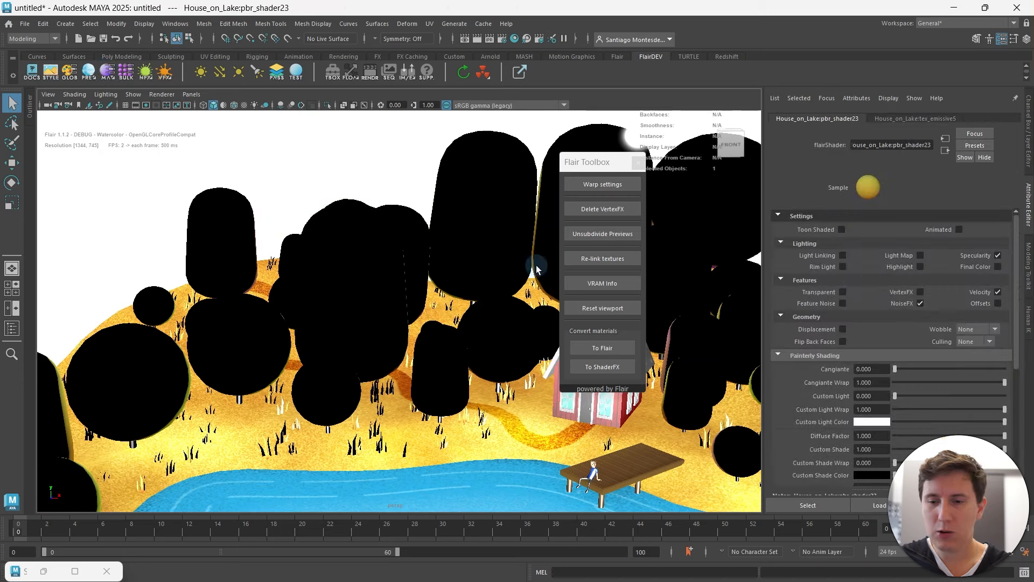
click(984, 342)
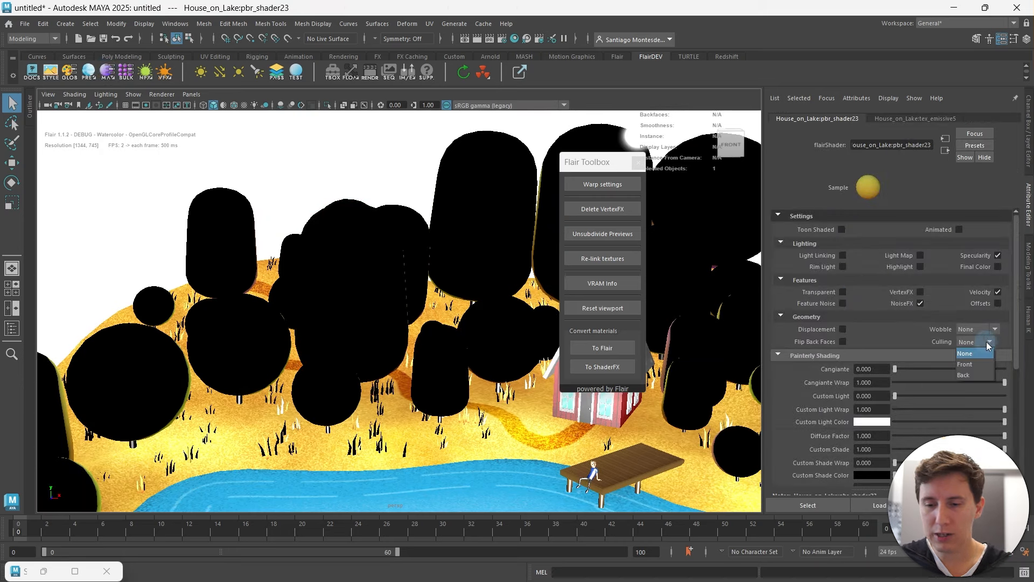
click(987, 375)
scroll(327, 274, up, 3)
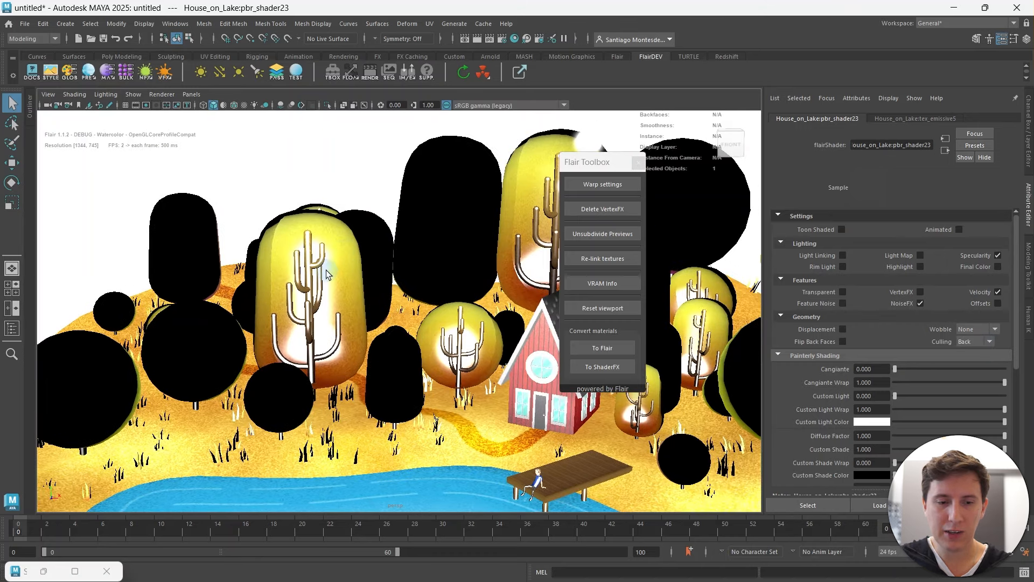
alt+middle_drag(367, 325, 312, 355)
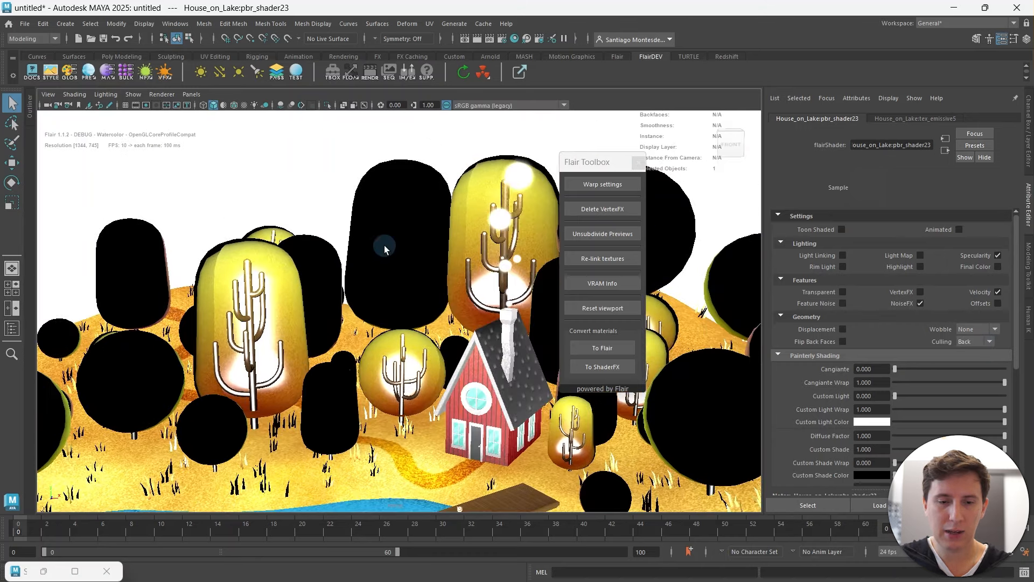
Set Culling to Back on pbr_shader24, the material of the tall black canopy behind the house.
click(404, 218)
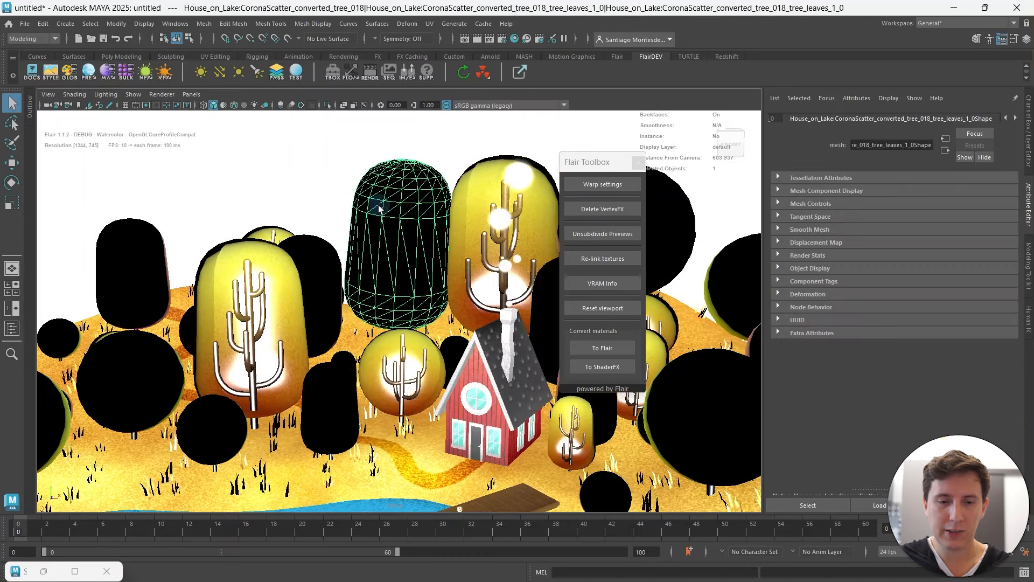
click(107, 72)
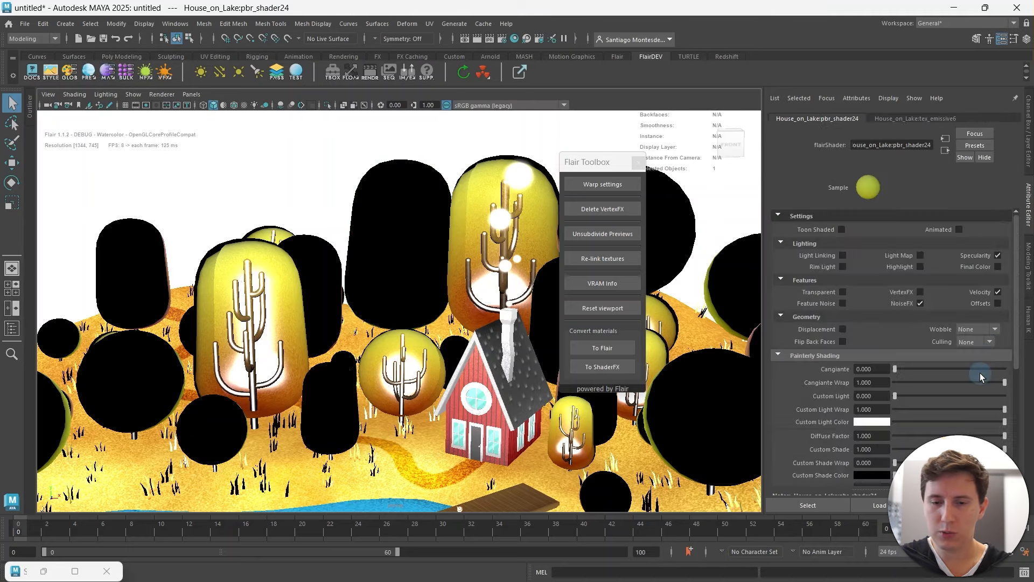
alt+middle_drag(465, 305, 339, 316)
Set Culling to Back on pbr_shader25, the material of the round tree_017 canopy behind the house.
click(512, 224)
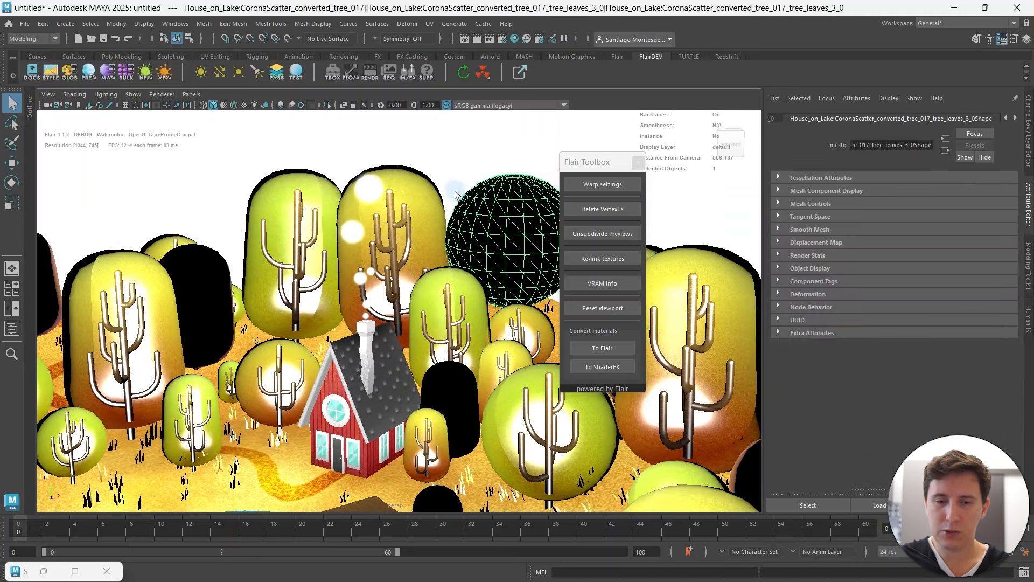
click(107, 72)
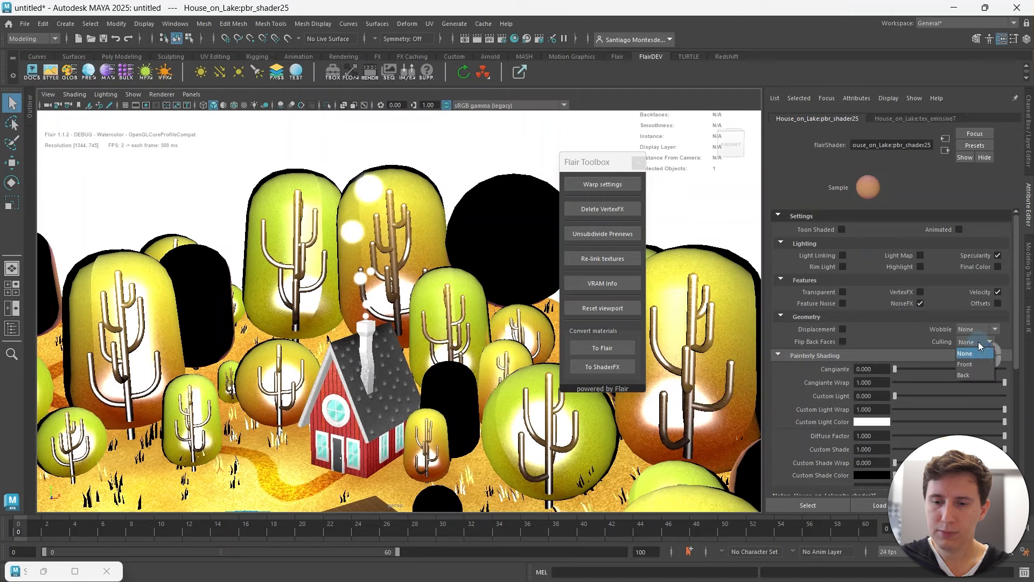
click(983, 374)
scroll(422, 234, down, 5)
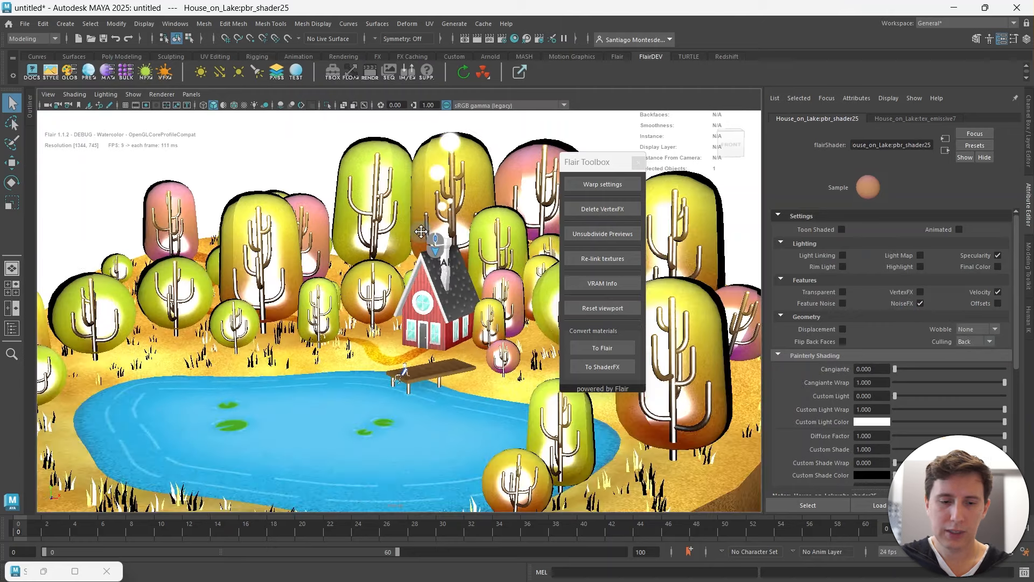
scroll(422, 235, up, 4)
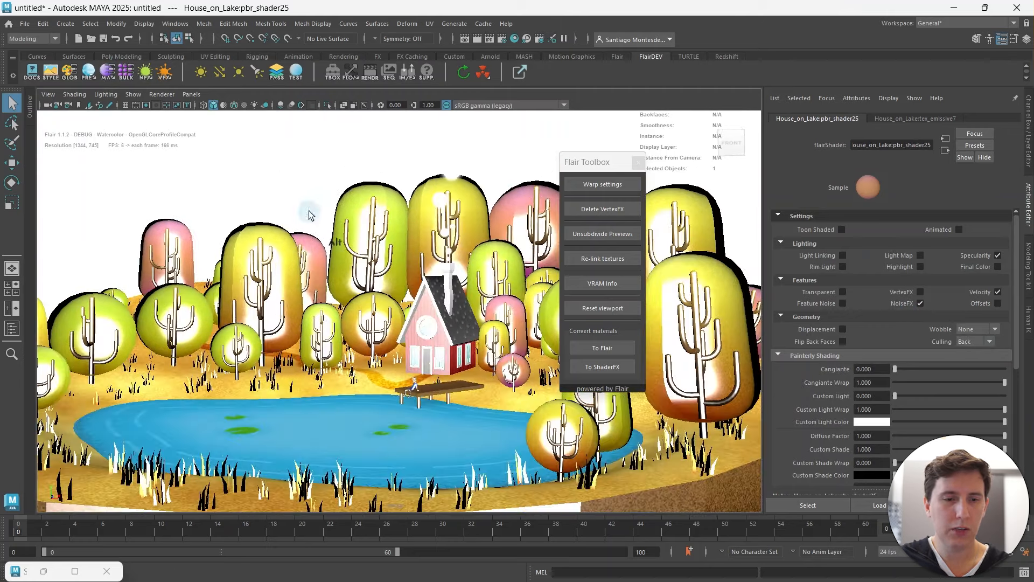
Create an ambient light and move it up above the trees, leaving the light's selection for the chimney smoke.
click(198, 72)
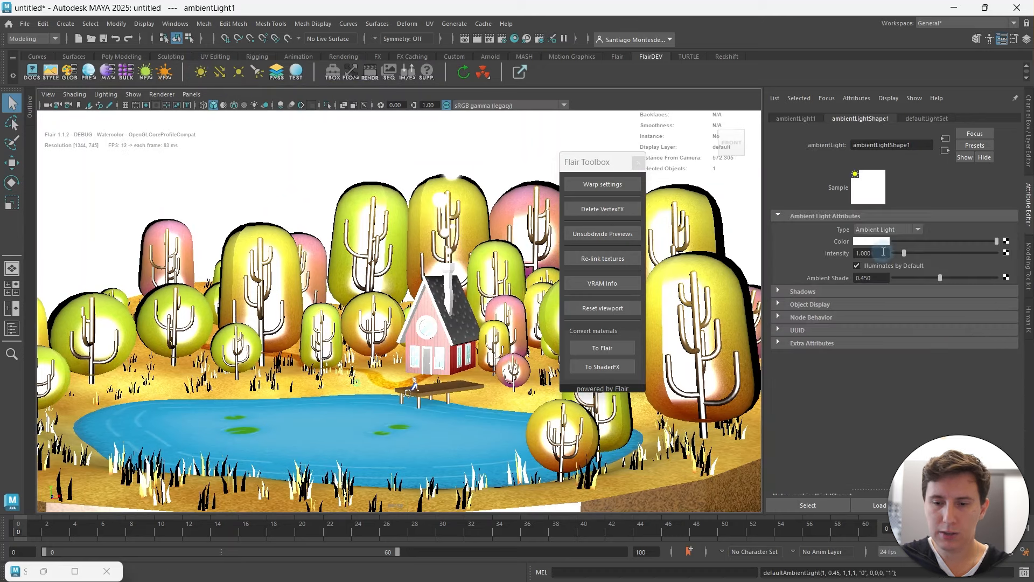
key(w)
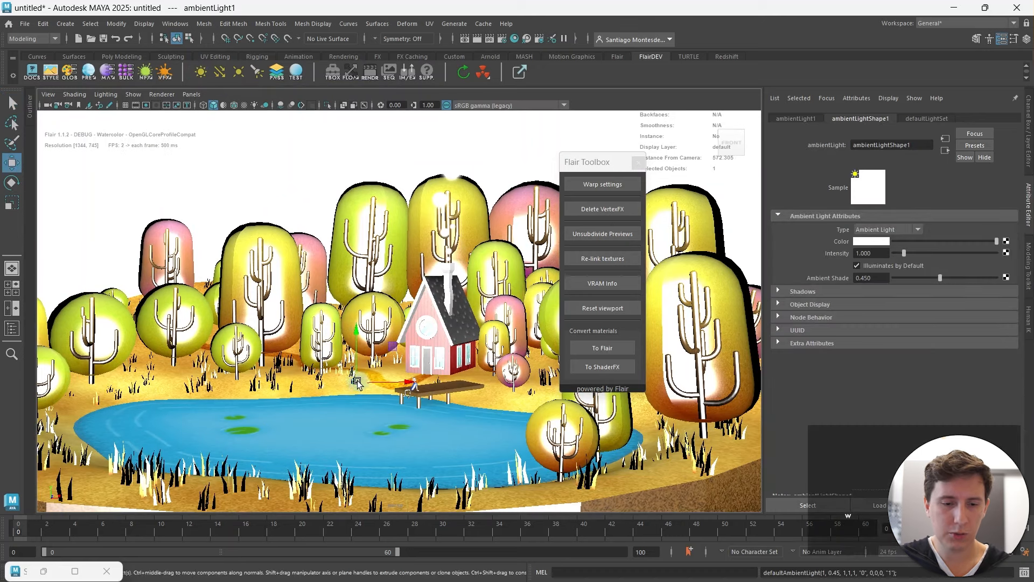
drag(357, 382, 346, 149)
click(447, 156)
Check the lighting of the Sketchfab reference, then return to Maya and light the viewport with all scene lights.
key(alt+Tab)
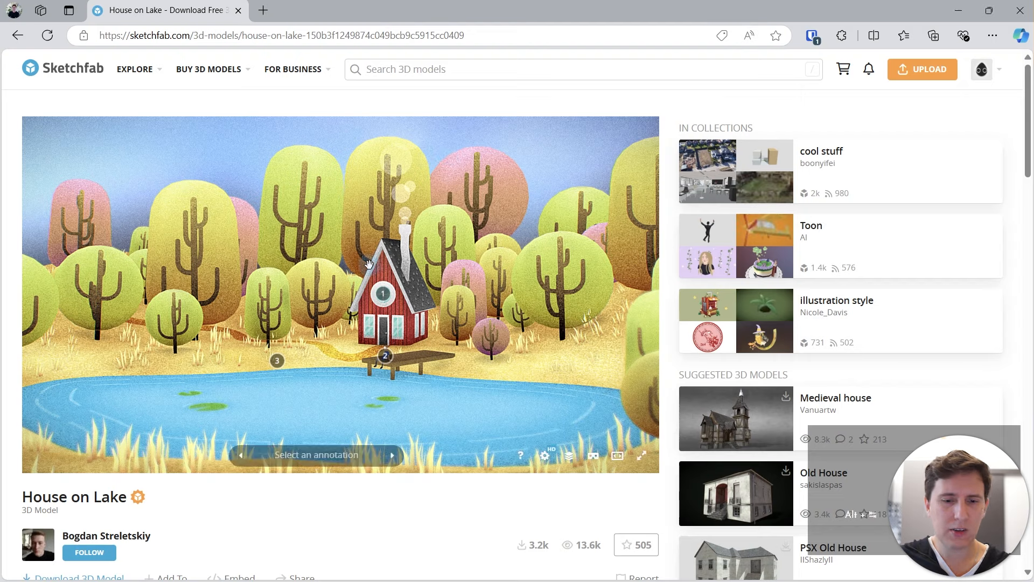
drag(369, 264, 319, 246)
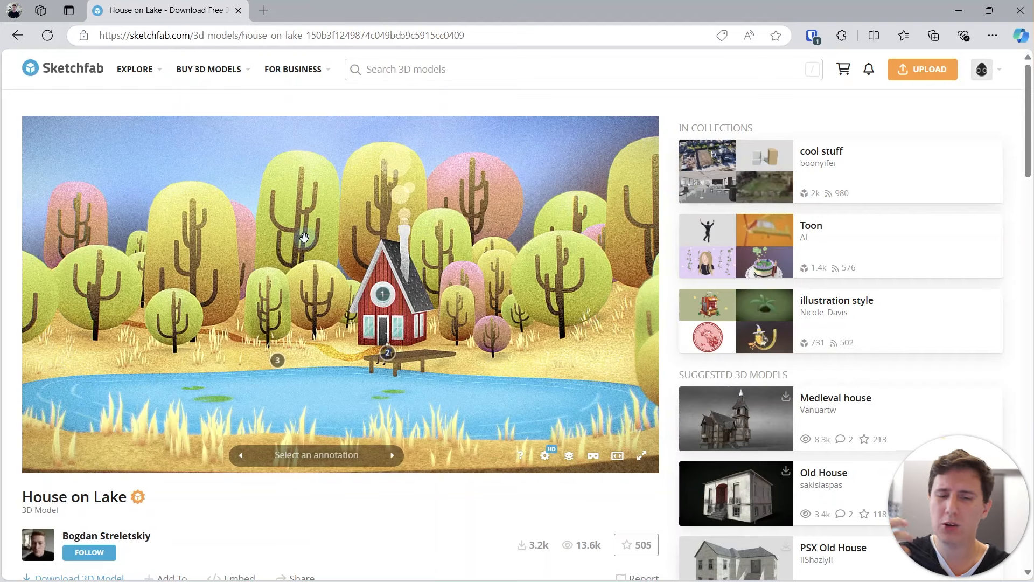
key(alt+Tab)
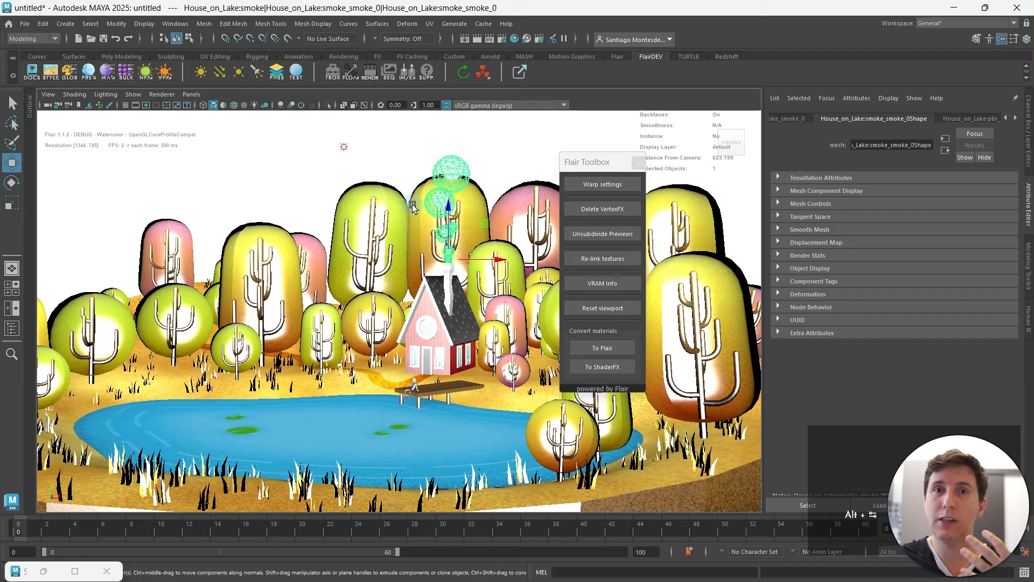
click(255, 105)
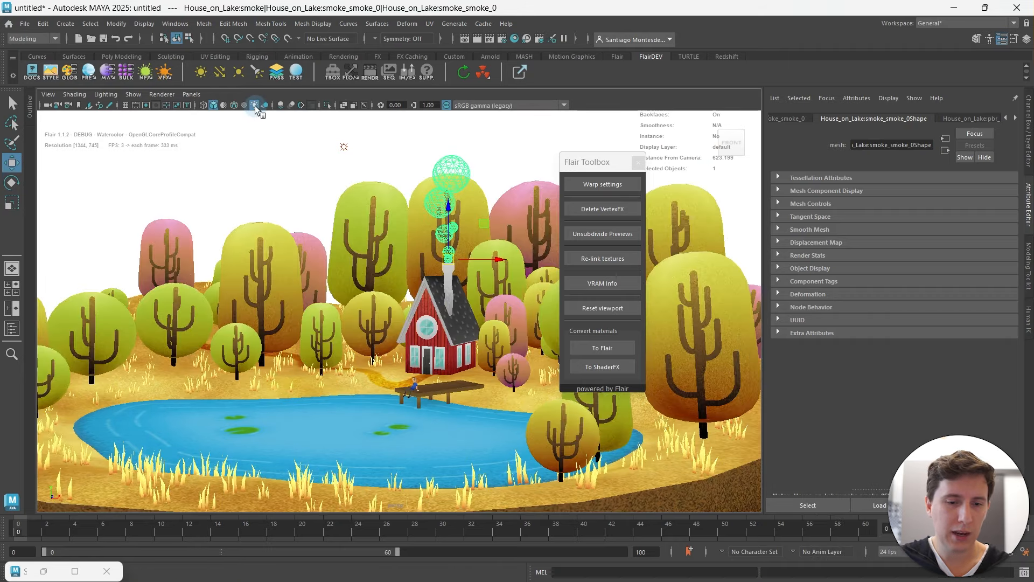
alt+drag(369, 215, 302, 205)
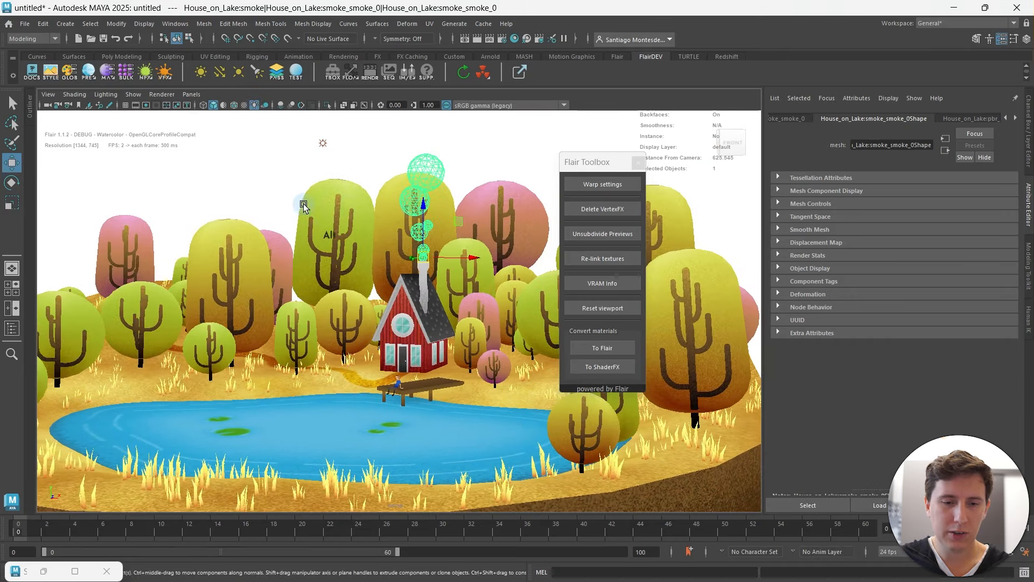
Close the Flair Toolbox and clear the selection to view the whole lit scene.
click(650, 162)
click(607, 168)
alt+drag(376, 229, 332, 250)
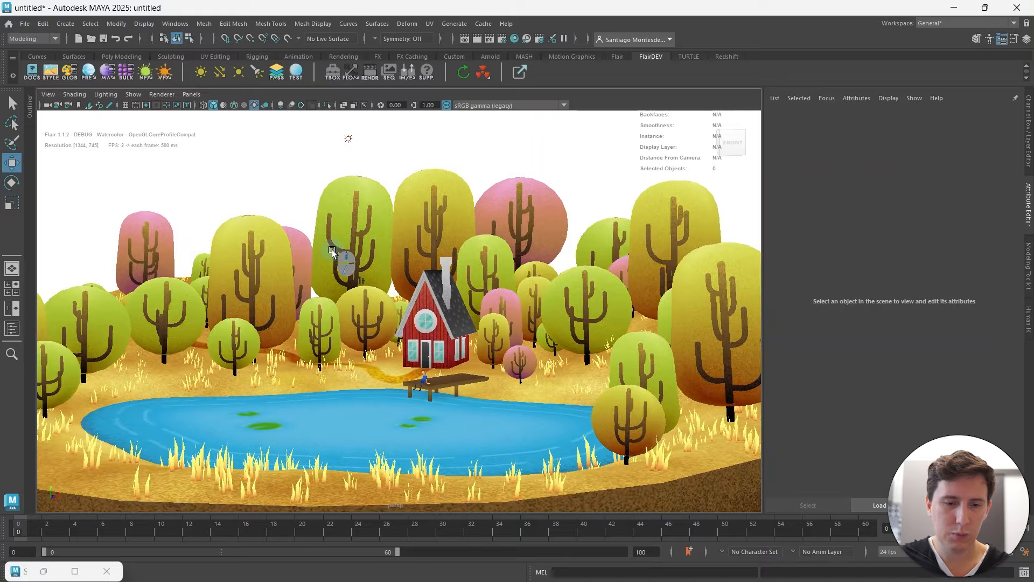
Compare the lit scene with the House on Lake reference on Sketchfab, switching to the browser and back to Maya.
key(alt+Tab)
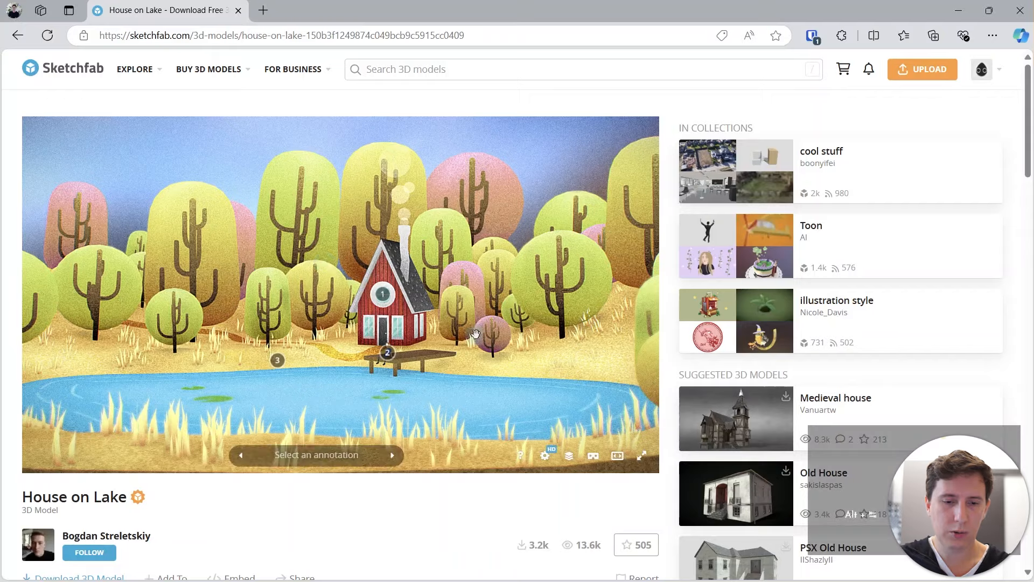
key(alt+Tab)
alt+drag(299, 286, 350, 274)
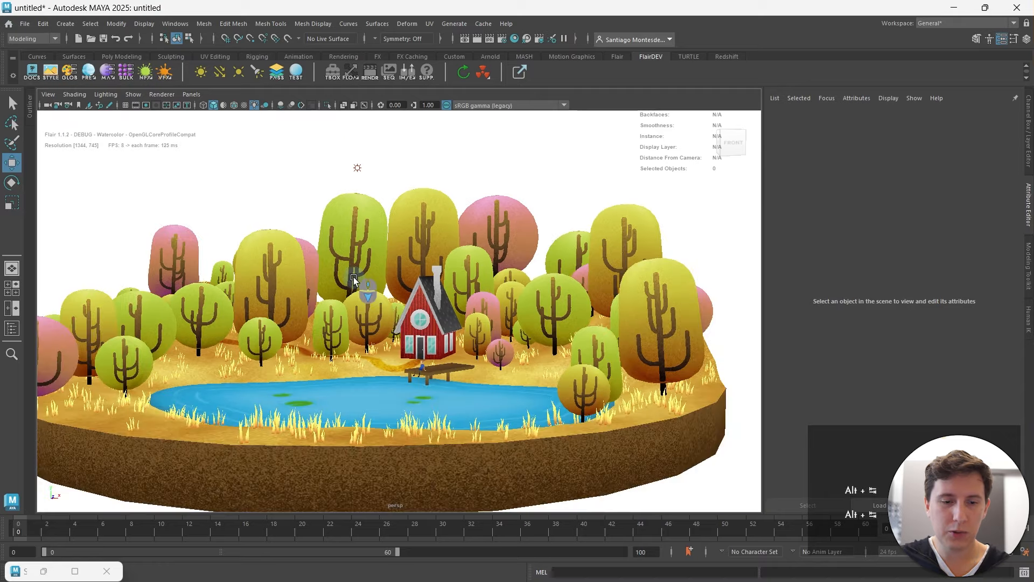
Change the type of the ambient light above the trees to Directional Light and view its effect on the scene.
click(335, 224)
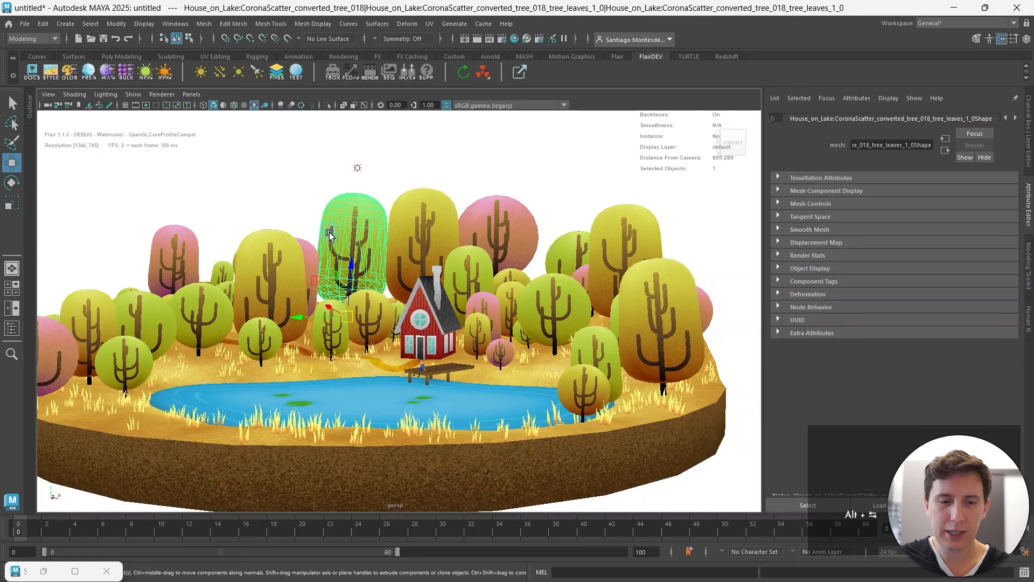
click(358, 167)
click(888, 229)
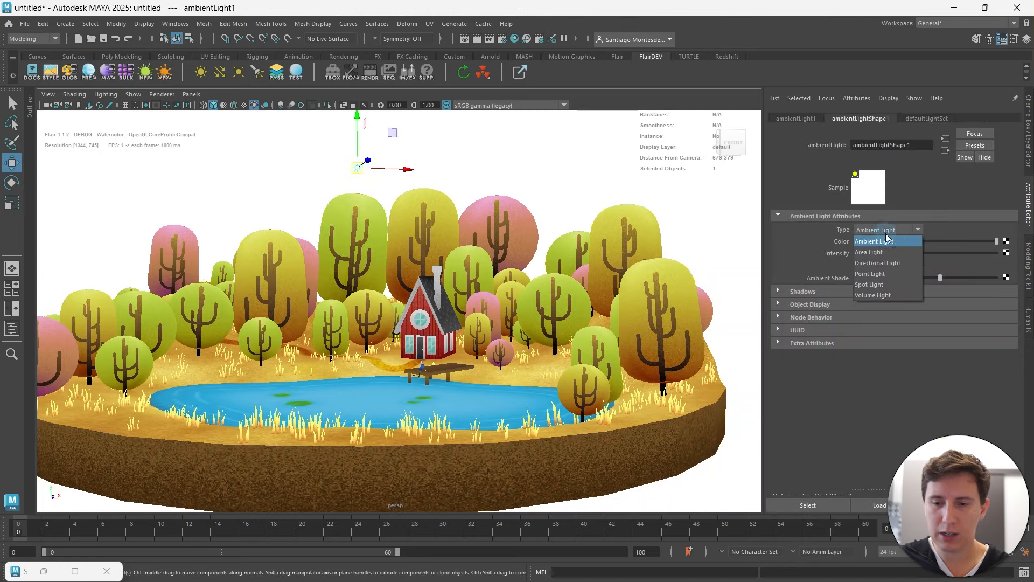
click(889, 263)
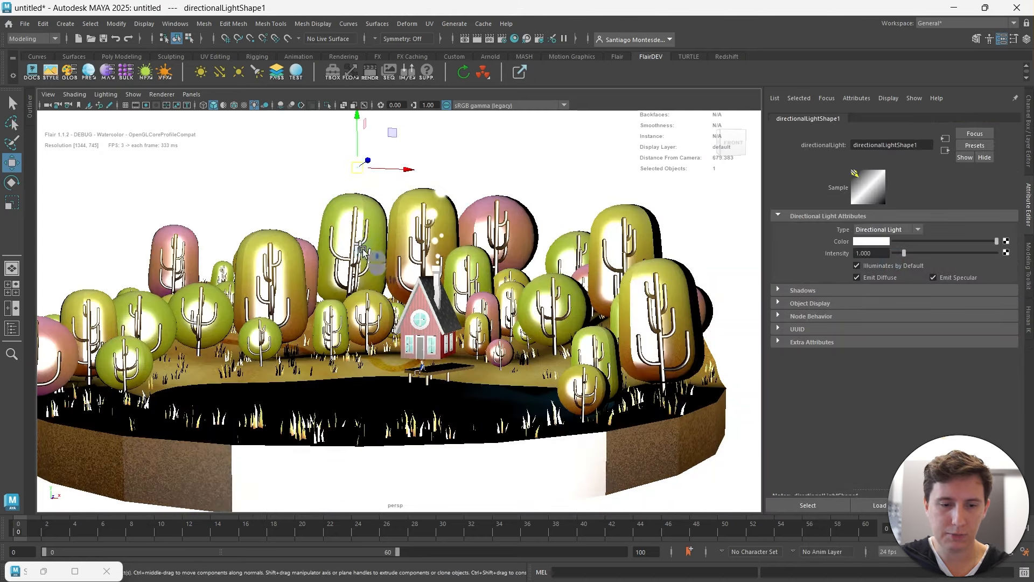
alt+drag(383, 268, 305, 234)
scroll(305, 233, down, 2)
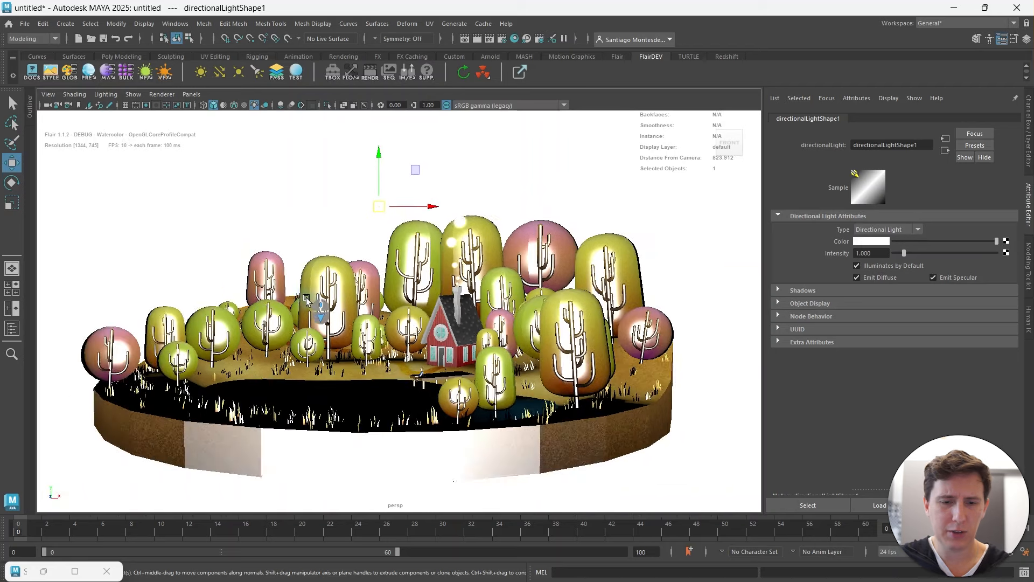
alt+middle_drag(268, 308, 271, 302)
alt+drag(270, 303, 274, 294)
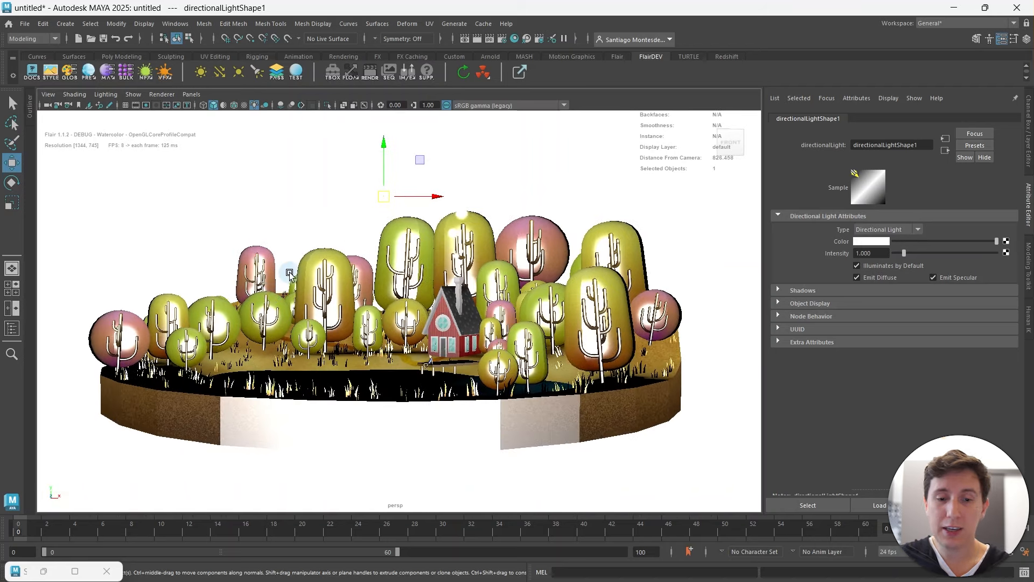
Turn off Specularity on the materials of all the scene's objects with the Bulk Attribute tool, then close it and clear the selection.
click(332, 249)
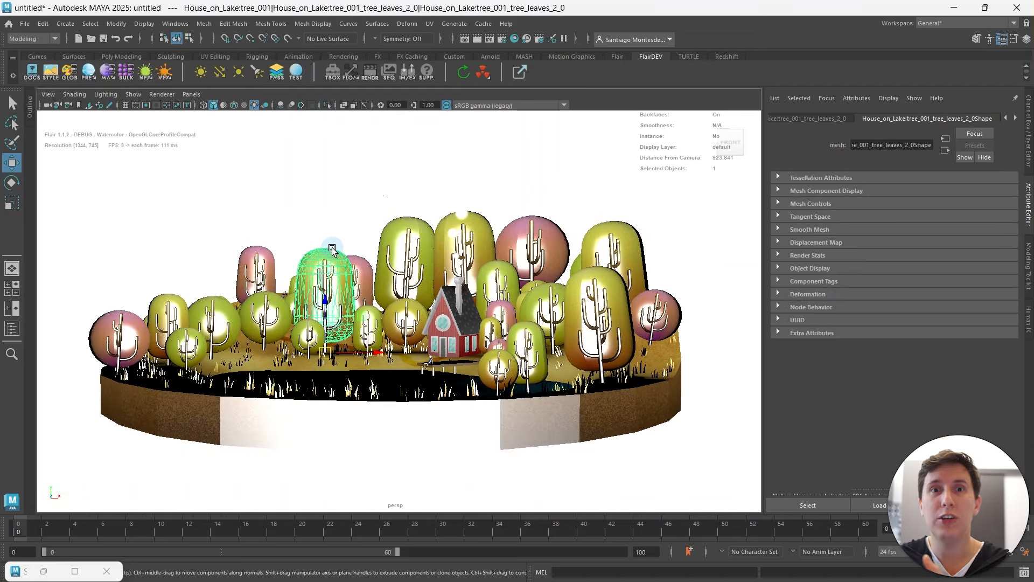
click(127, 75)
drag(272, 142, 167, 226)
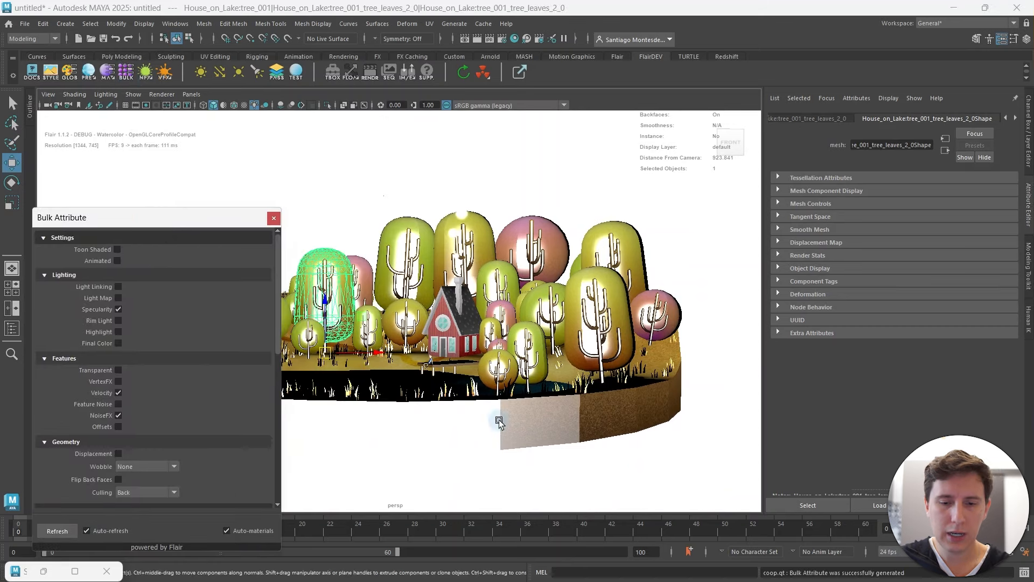
drag(703, 461, 96, 242)
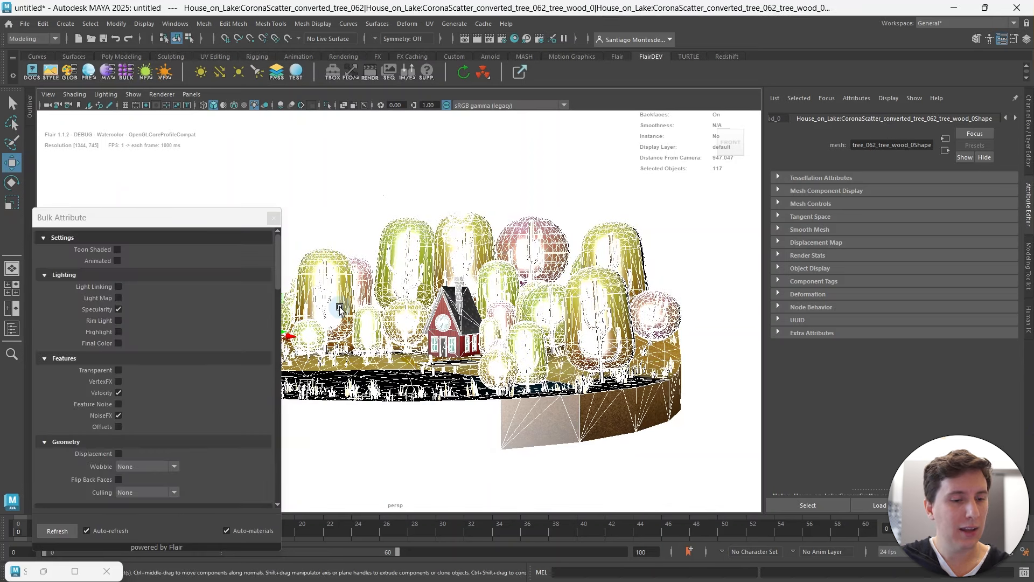
click(118, 308)
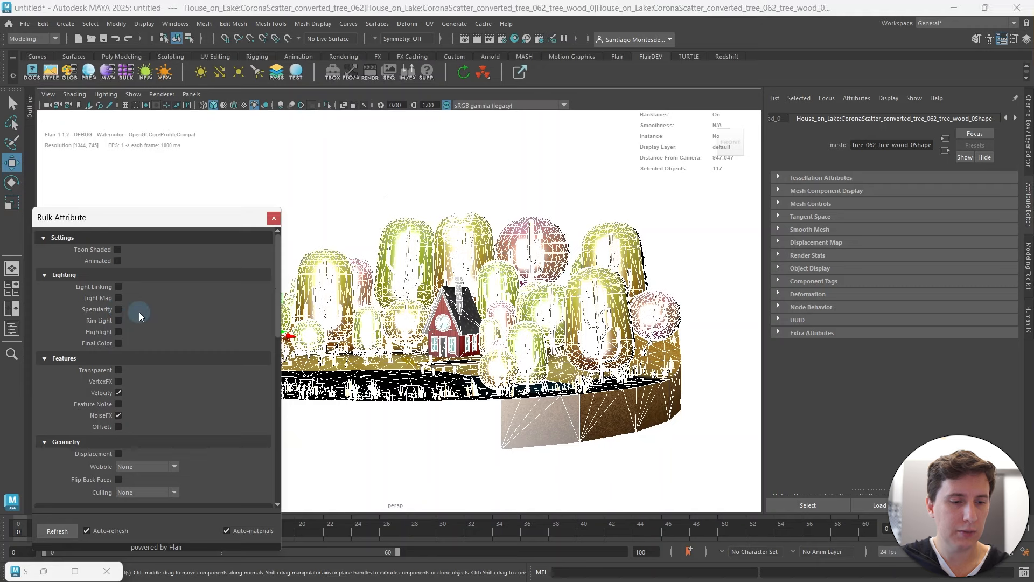
click(243, 221)
click(273, 218)
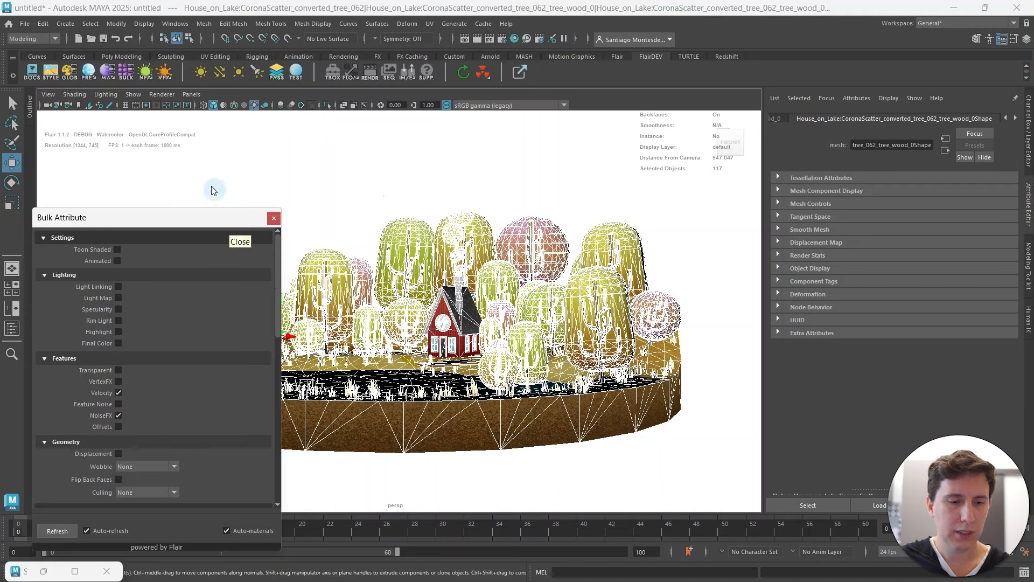
click(360, 199)
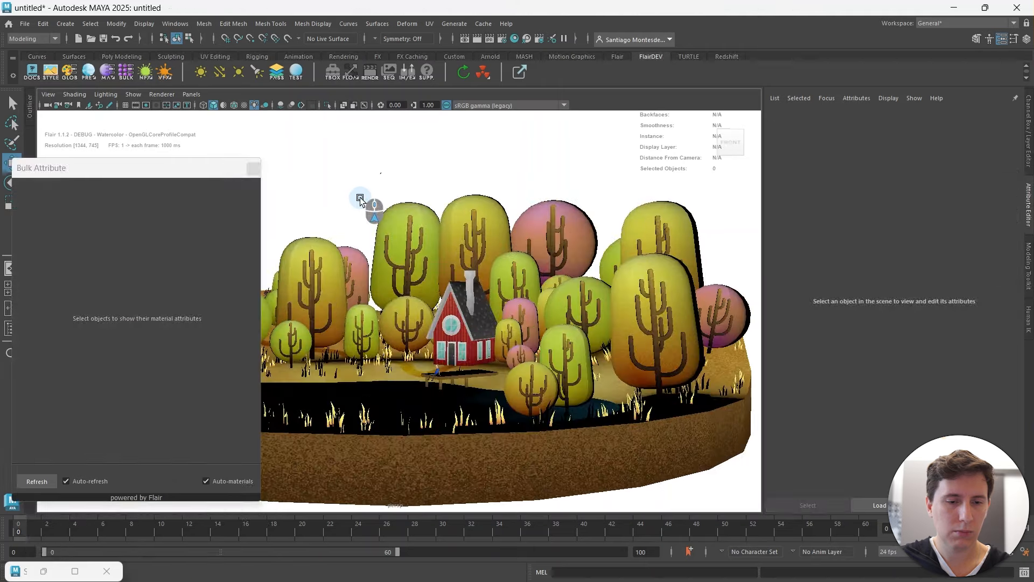
scroll(360, 199, up, 3)
click(252, 168)
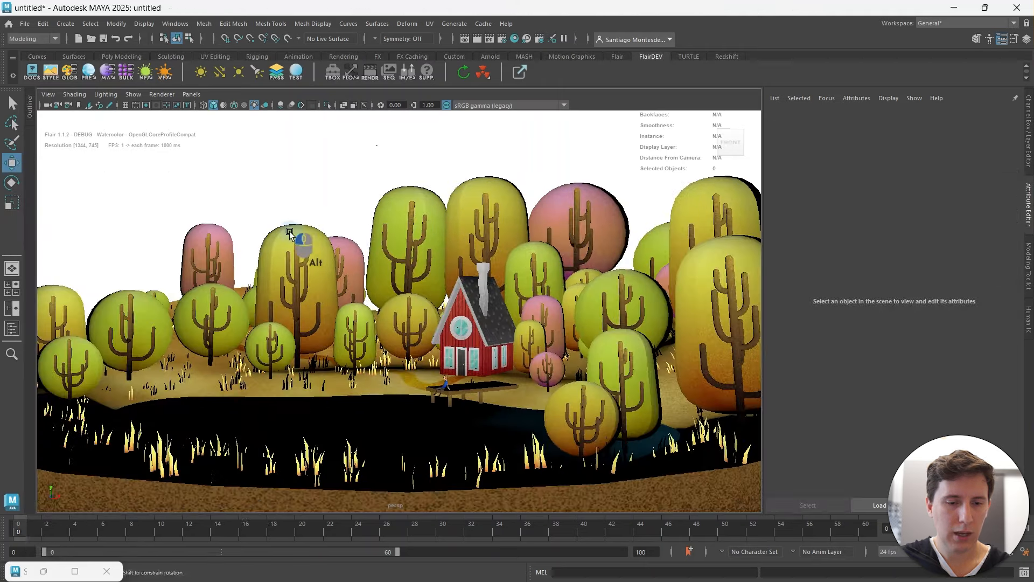
Select directionalLight1 in the scene hierarchy and set its Scale X, Y and Z to 100.
mouse_move(290, 231)
alt+mouse_down()
mouse_move(291, 248)
mouse_move(292, 232)
alt+mouse_up()
alt+drag(371, 181, 371, 212)
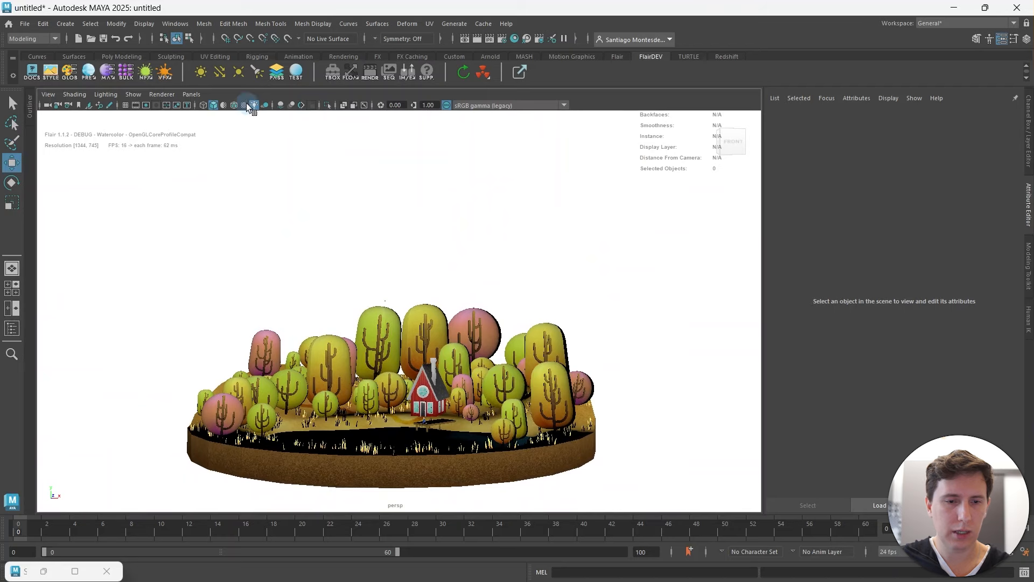
click(31, 108)
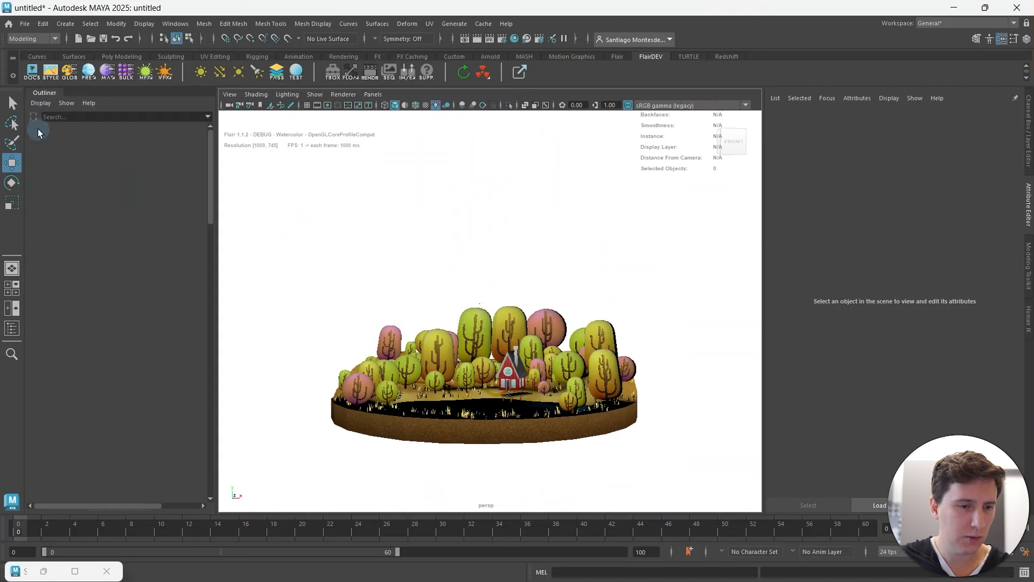
click(103, 182)
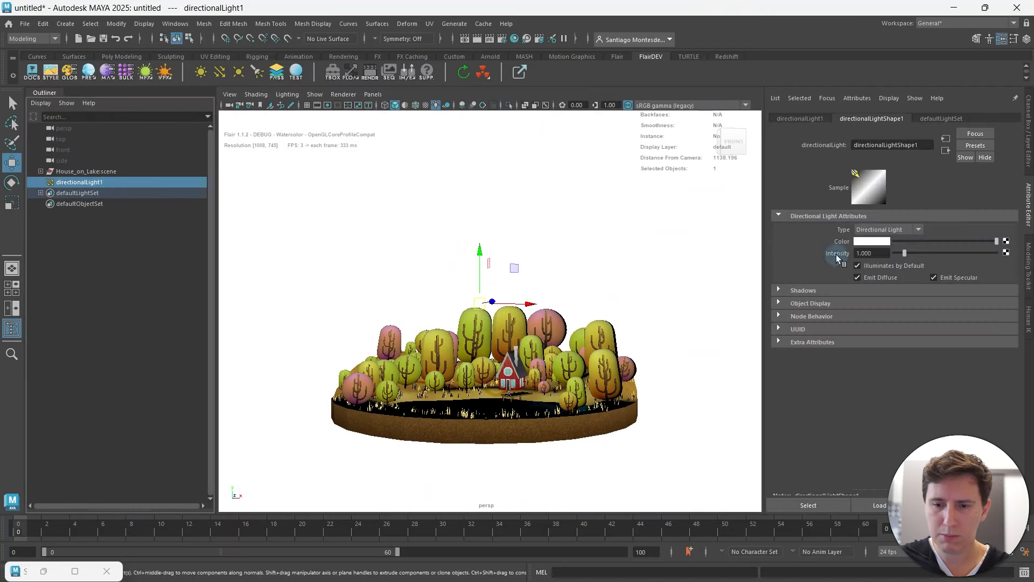
click(1028, 154)
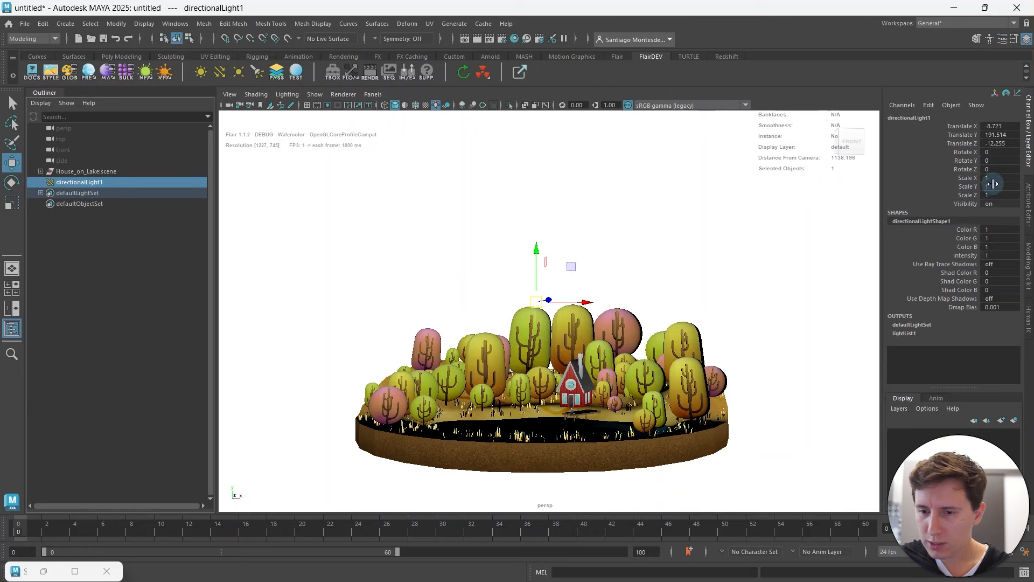
drag(997, 178, 996, 194)
text(100)
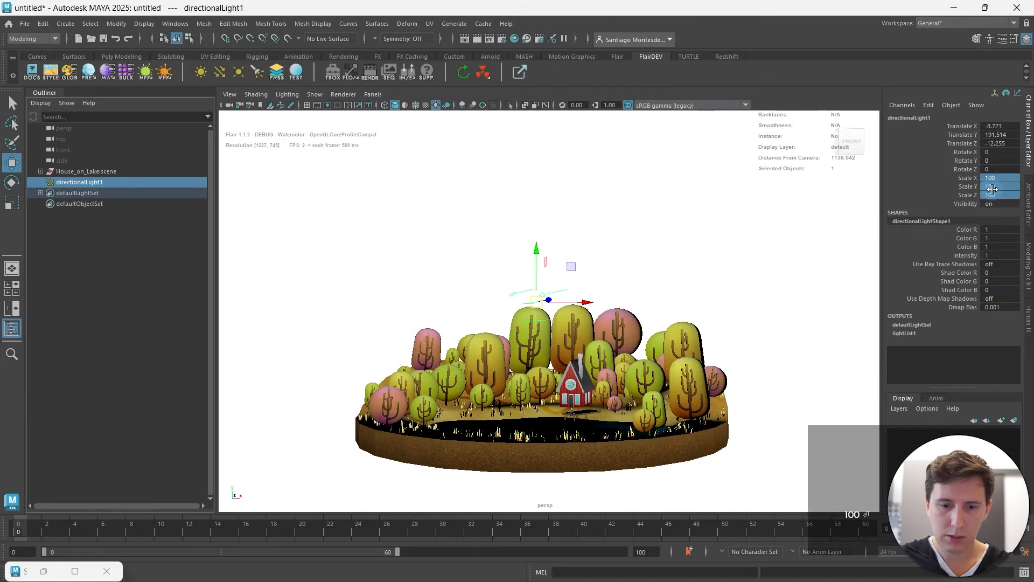
Rotate the directional light to about -65, 32 and -36 degrees in X, Y and Z so it shines diagonally.
scroll(517, 375, up, 5)
key(e)
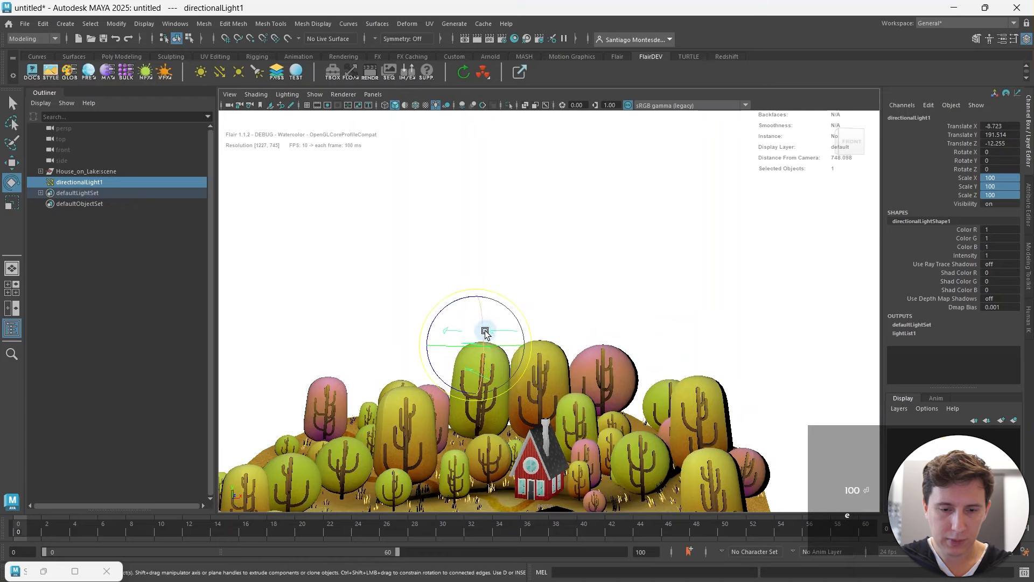
mouse_move(484, 331)
mouse_down()
mouse_move(490, 307)
mouse_move(469, 314)
mouse_move(505, 314)
mouse_up()
alt+middle_drag(478, 362, 482, 257)
alt+drag(495, 322, 399, 335)
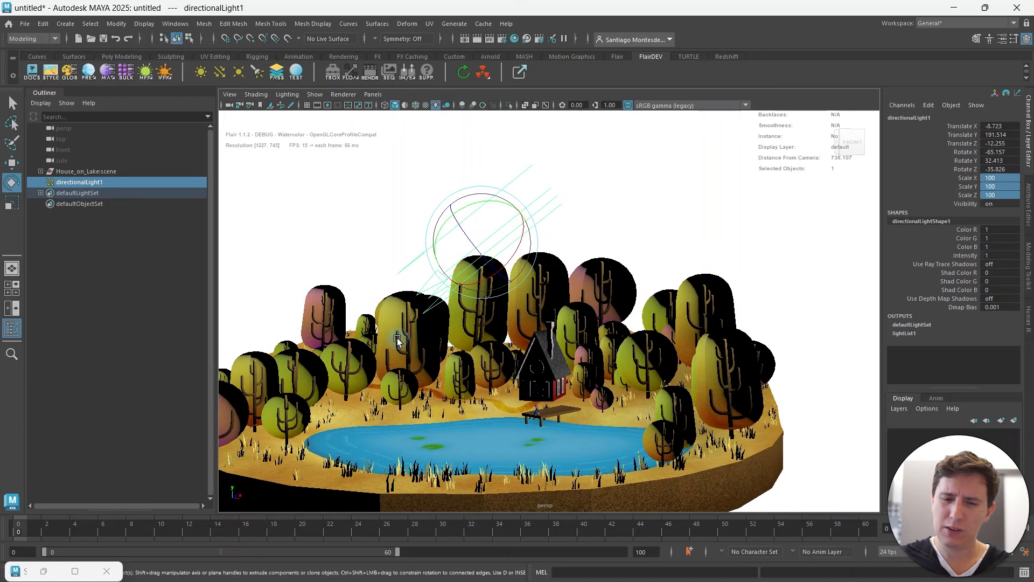
alt+middle_drag(467, 348, 474, 317)
scroll(473, 317, up, 4)
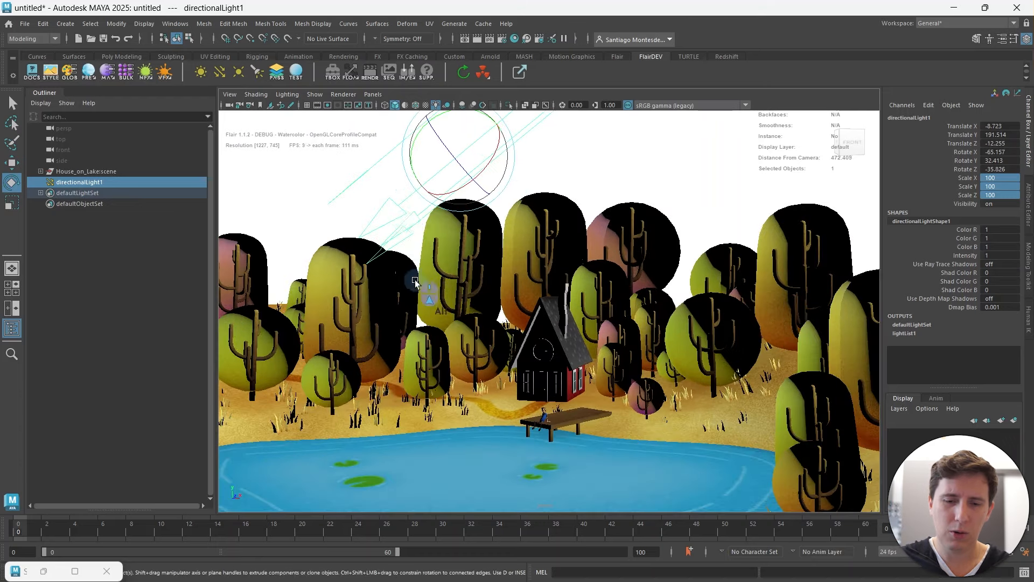
scroll(418, 254, down, 4)
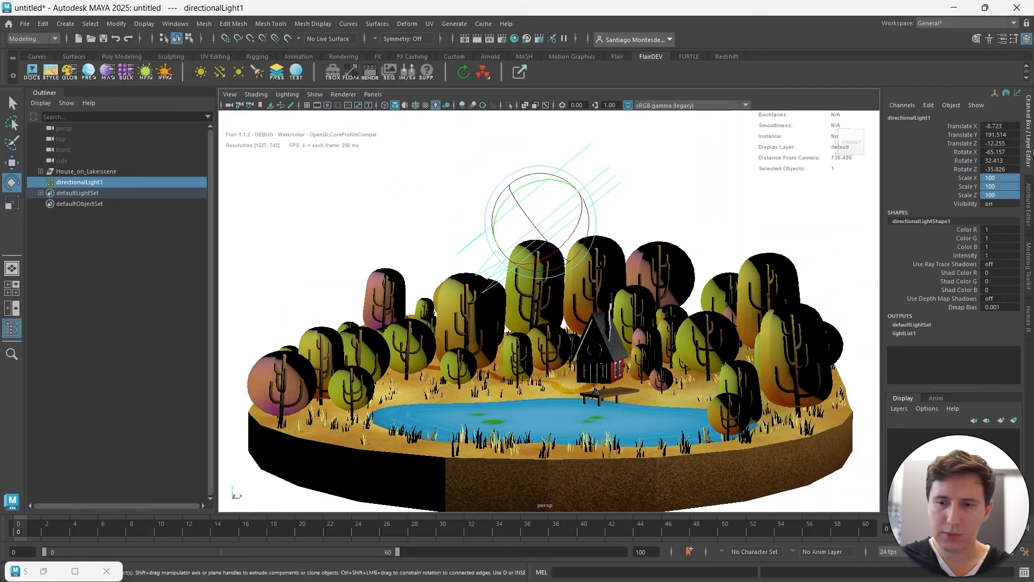
Change the directional light's type back to Ambient Light and check the house, trees and lake under it.
click(1030, 201)
click(889, 230)
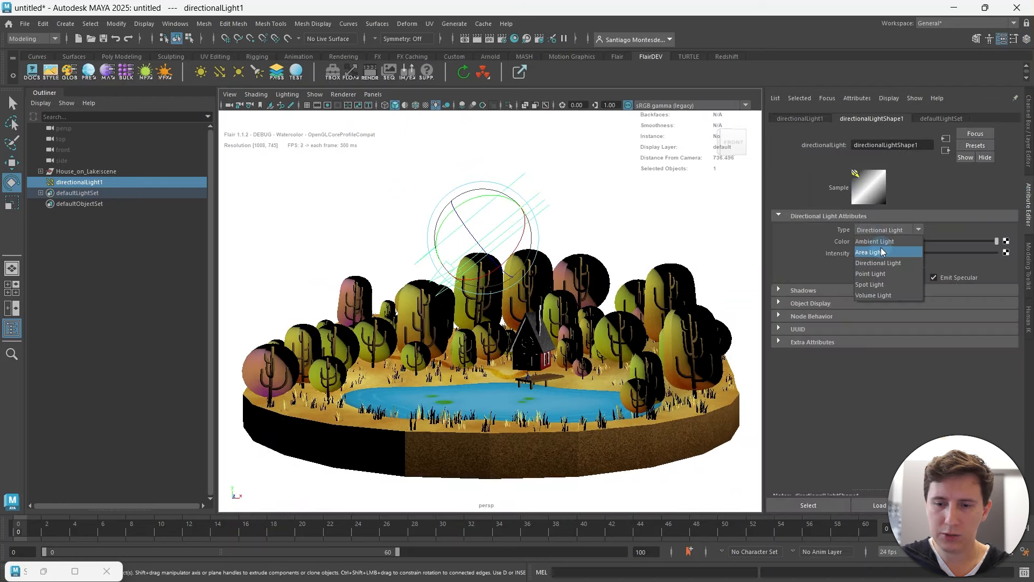
click(861, 243)
key(w)
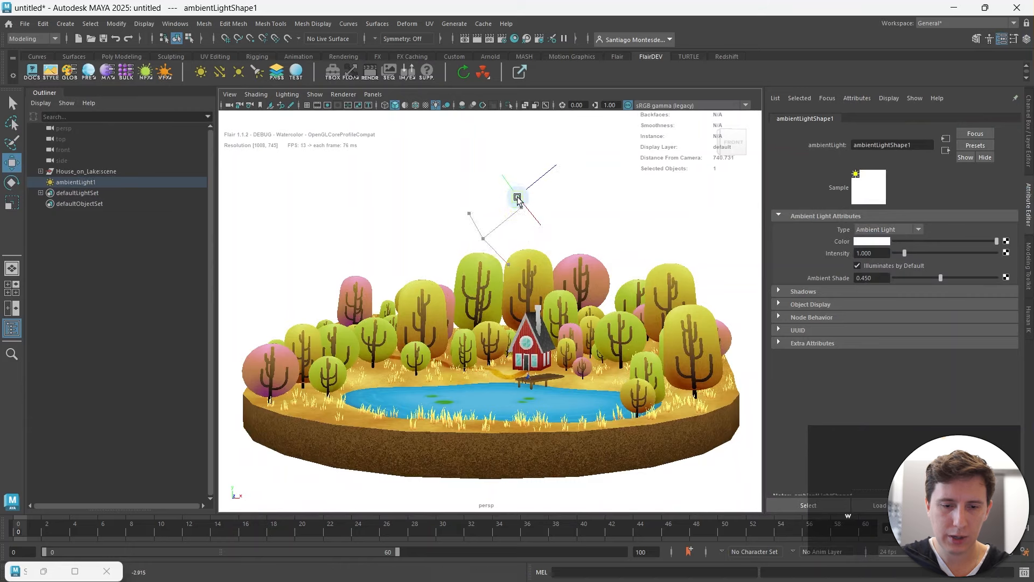
scroll(527, 276, up, 4)
scroll(527, 276, up, 8)
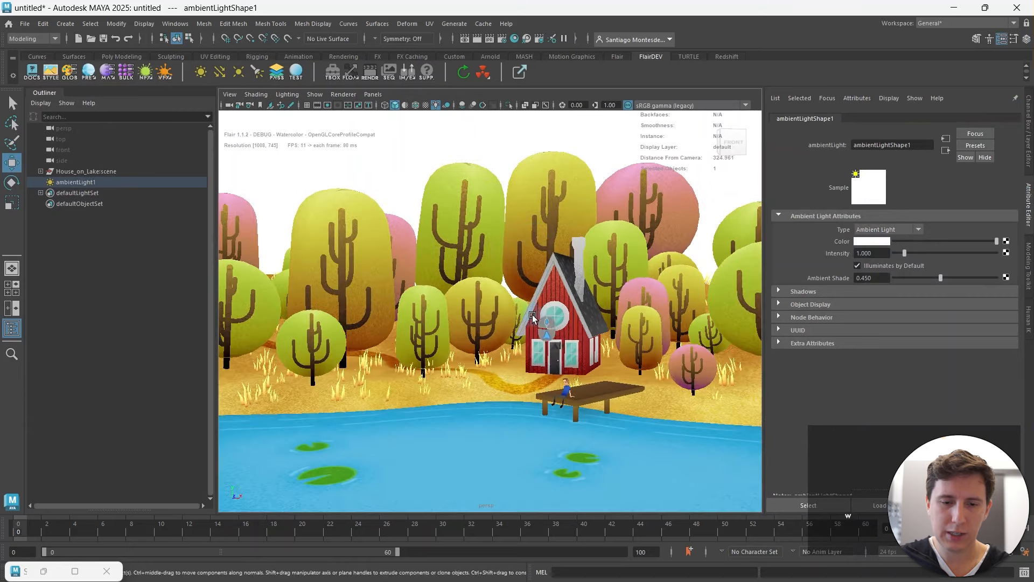
scroll(557, 281, down, 5)
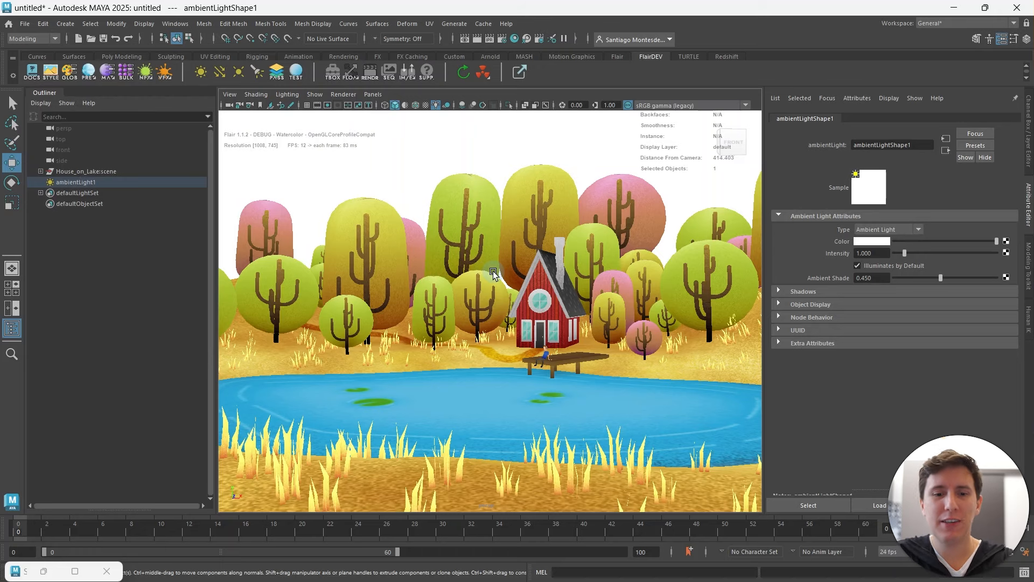
mouse_move(567, 289)
alt+middle_down()
mouse_move(550, 280)
mouse_move(561, 285)
alt+middle_up()
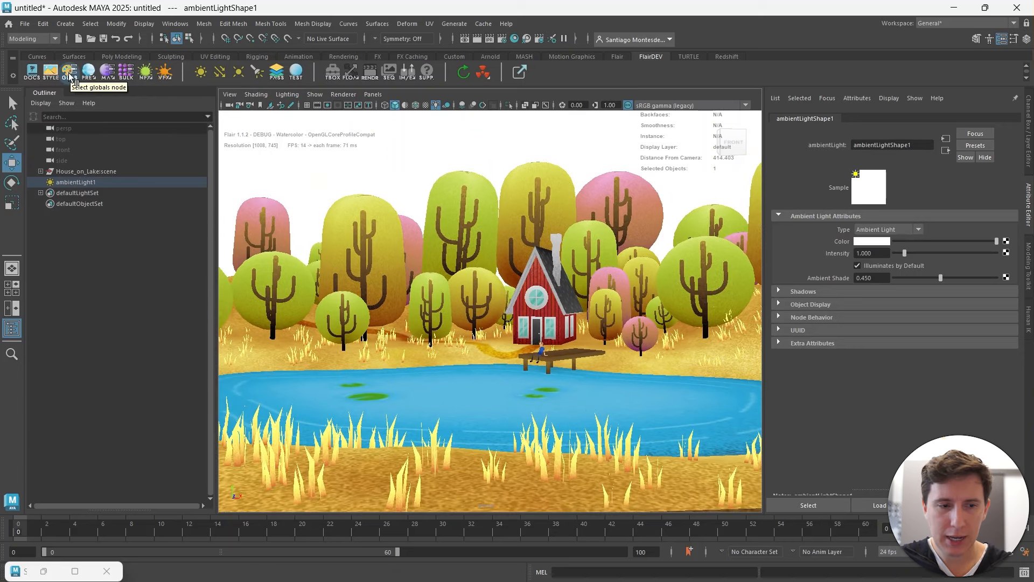
alt+middle_drag(475, 215, 486, 218)
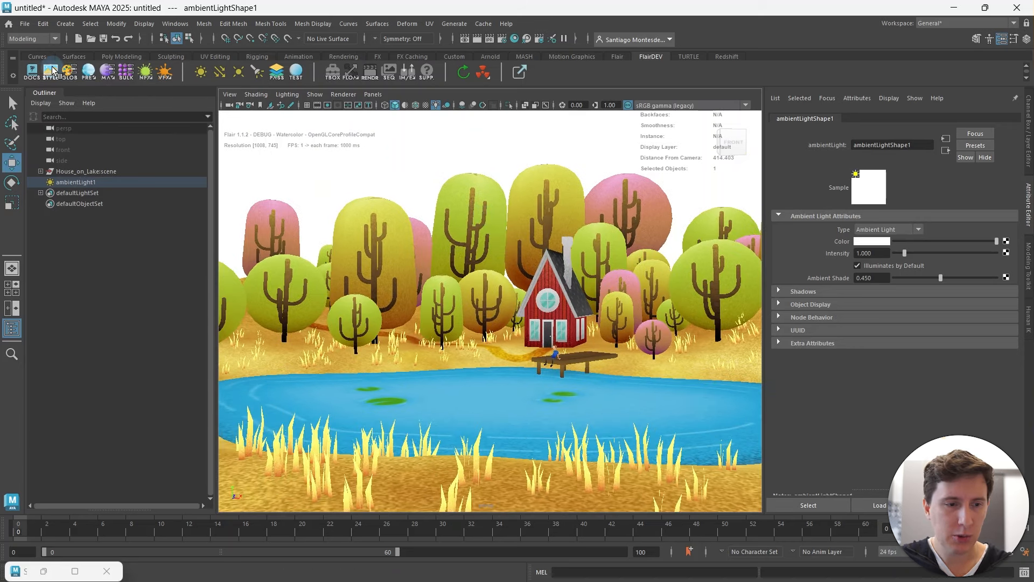
Load Flair's _lines style preset and close the Style Presets window.
click(51, 71)
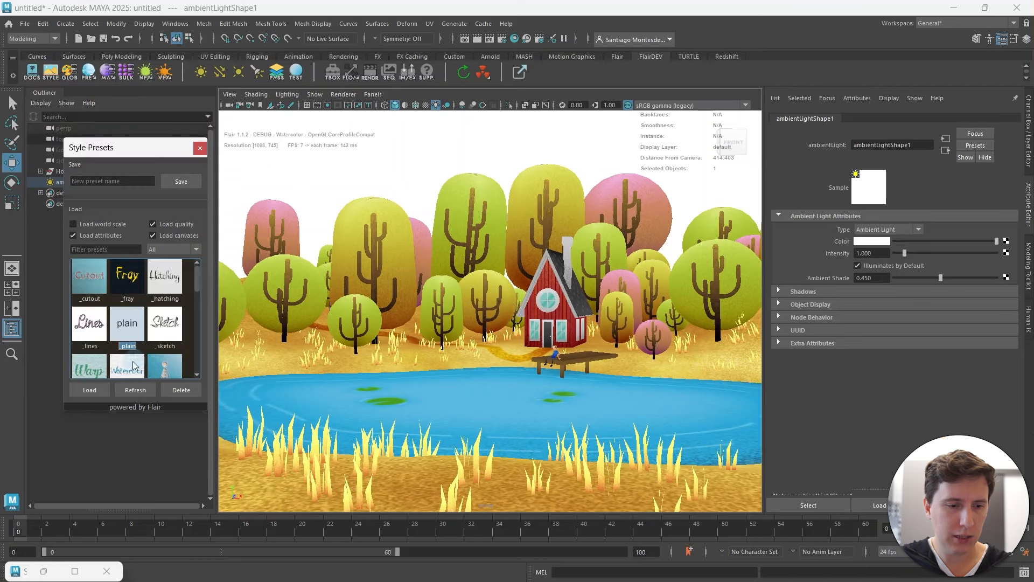
double_click(93, 323)
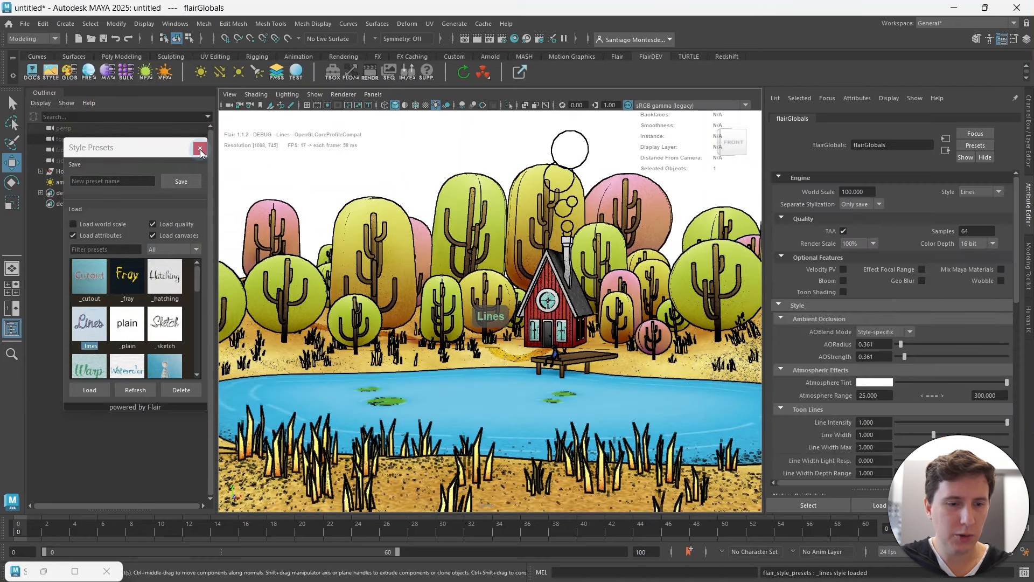
click(200, 149)
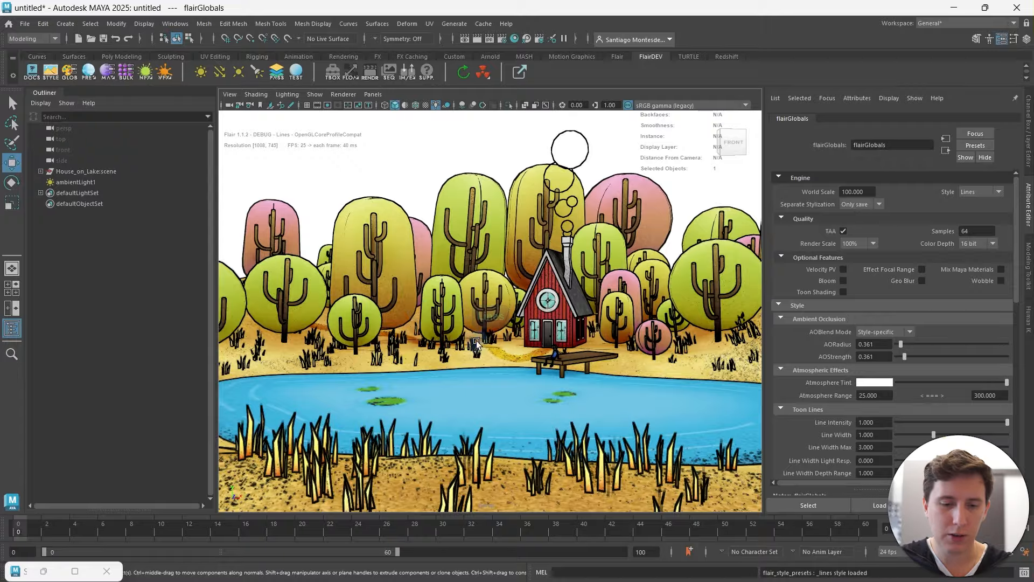
Examine the line rendering on the lake, shore and grass from close up and from a distance.
alt+drag(469, 335, 458, 360)
alt+middle_drag(459, 360, 457, 340)
scroll(476, 327, up, 3)
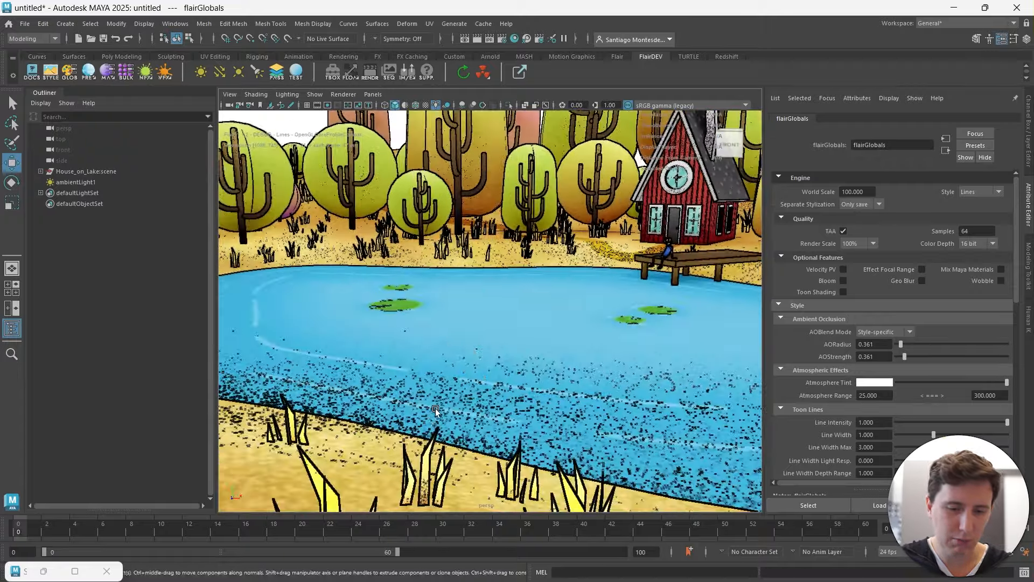
alt+drag(431, 408, 445, 399)
alt+middle_drag(572, 363, 522, 386)
alt+scroll(522, 387, down, 1)
alt+scroll(523, 387, down, 3)
alt+drag(523, 387, 533, 327)
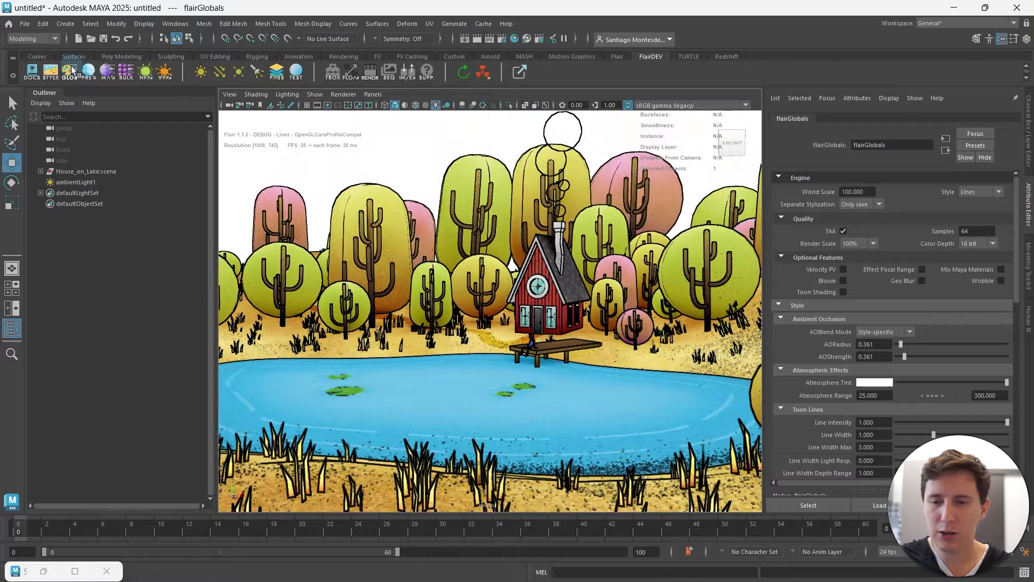
Raise the global Color Edge Threshold to about 0.311 and the Flow Edge Threshold to about 0.095, checking the shoreline from a lower view.
scroll(803, 330, down, 8)
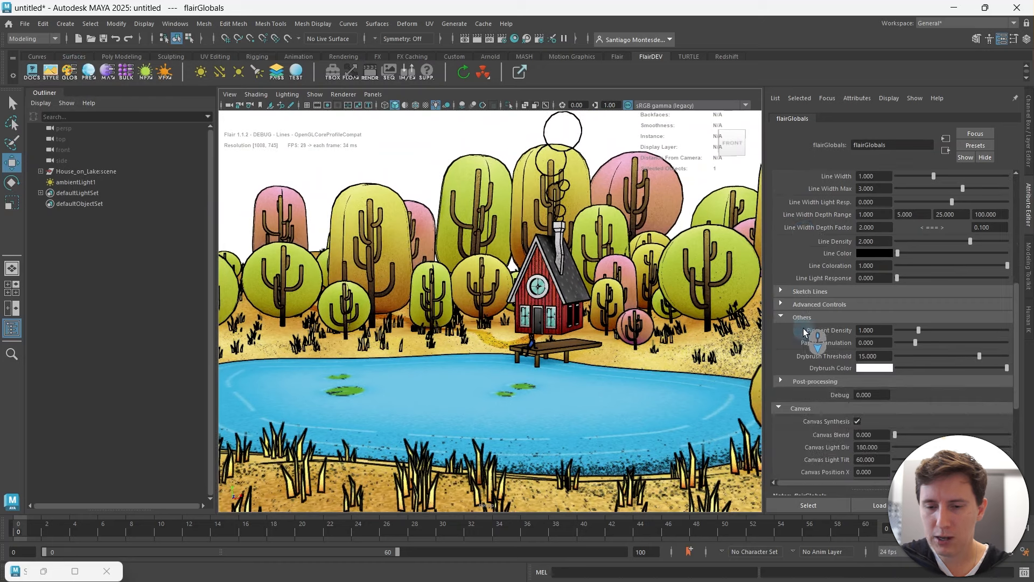
click(815, 303)
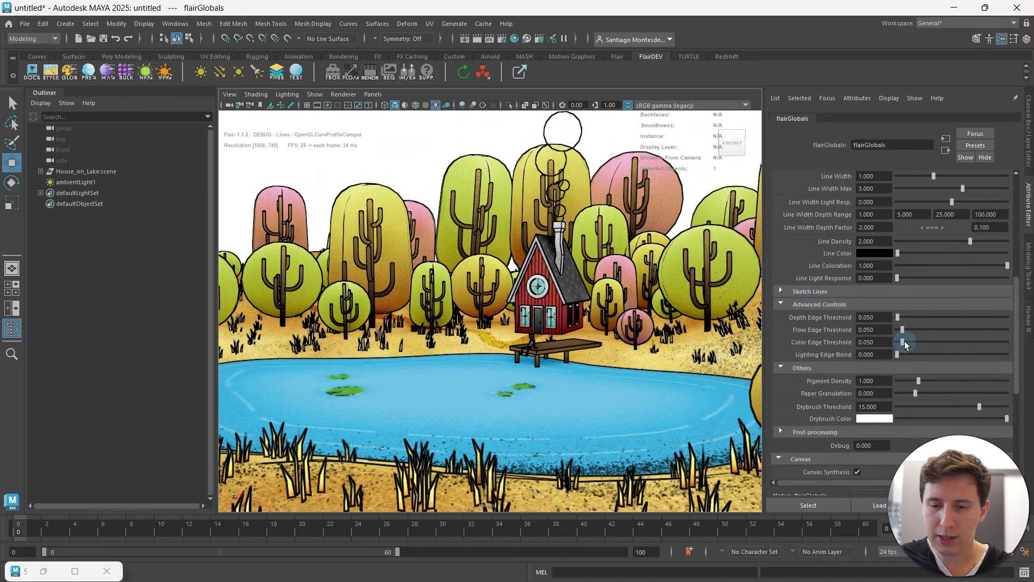
drag(904, 342, 925, 342)
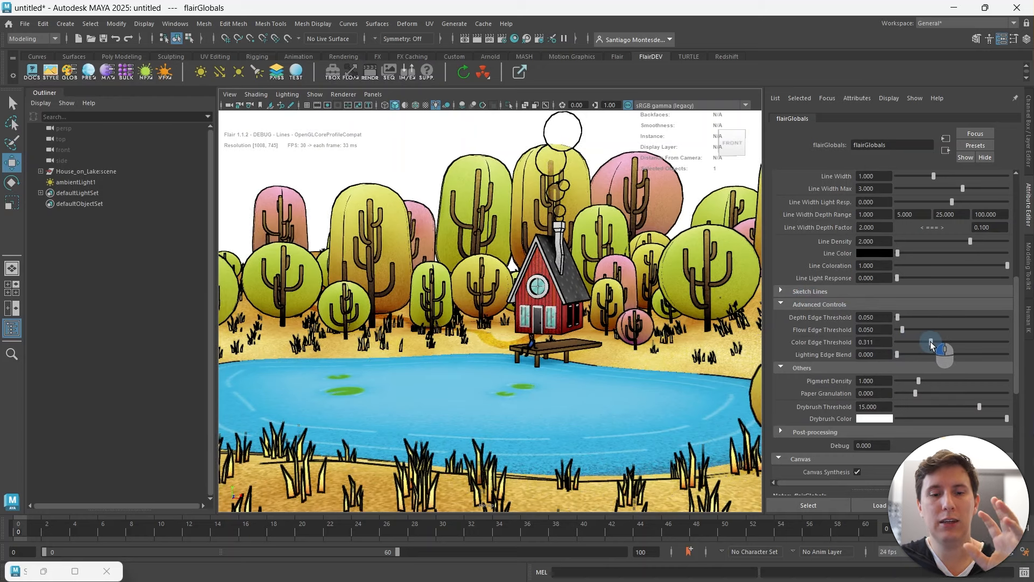
drag(930, 341, 929, 341)
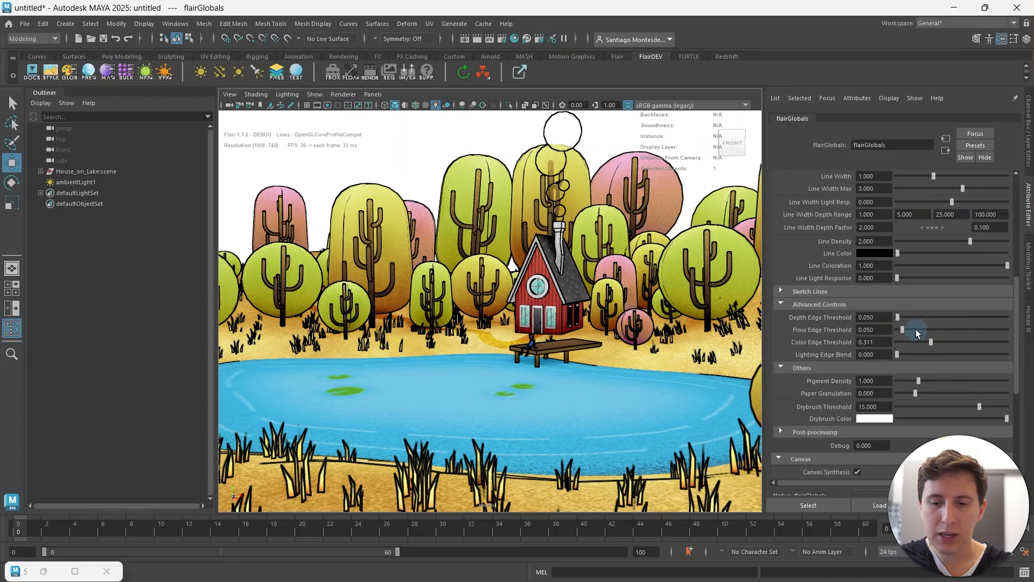
drag(905, 330, 905, 330)
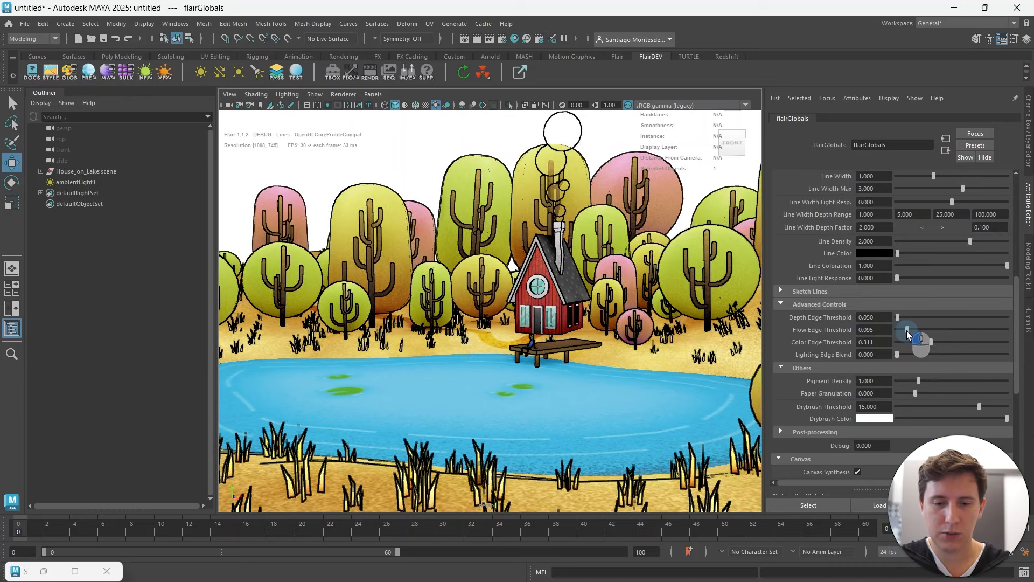
alt+drag(462, 328, 491, 340)
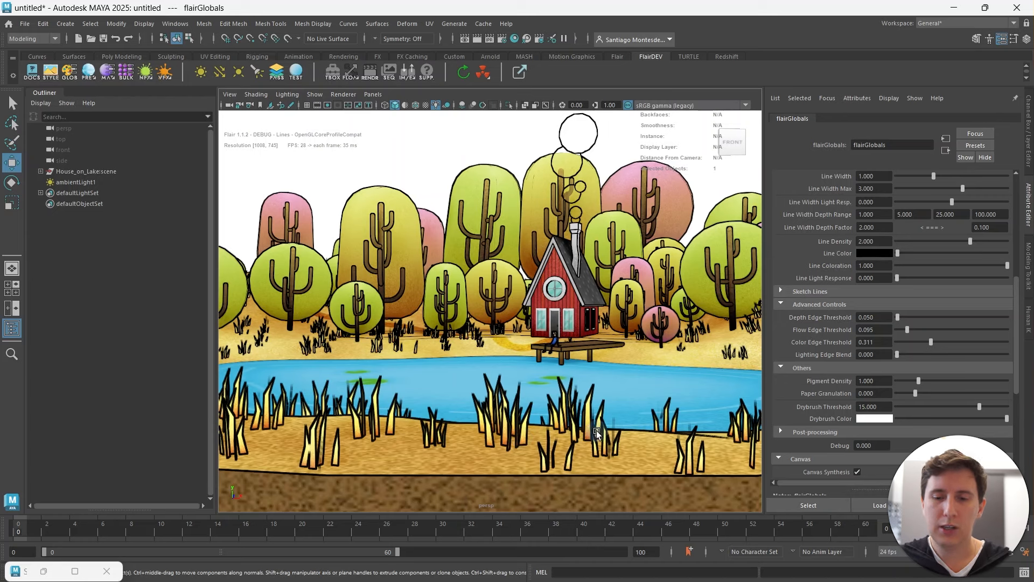
click(878, 377)
click(918, 381)
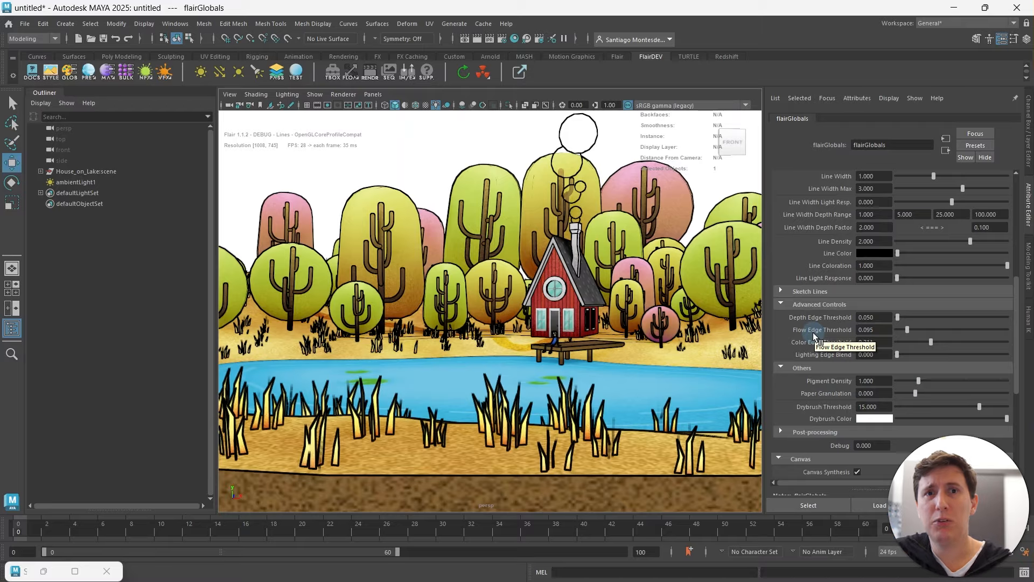
Try lowering the Inline painting noise shift in NoiseFX on the grass material and on the ground material.
click(492, 399)
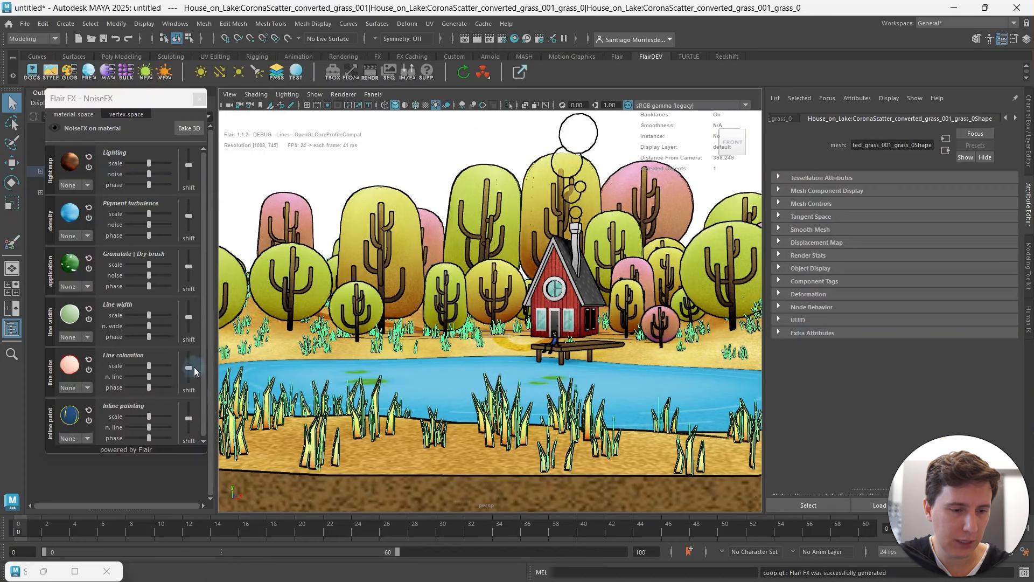
click(189, 418)
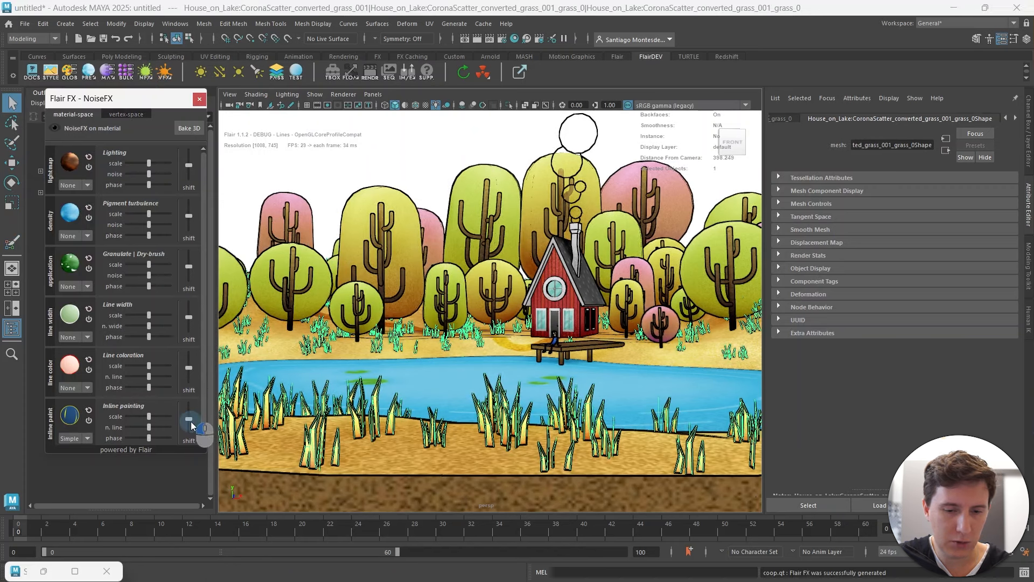
click(189, 433)
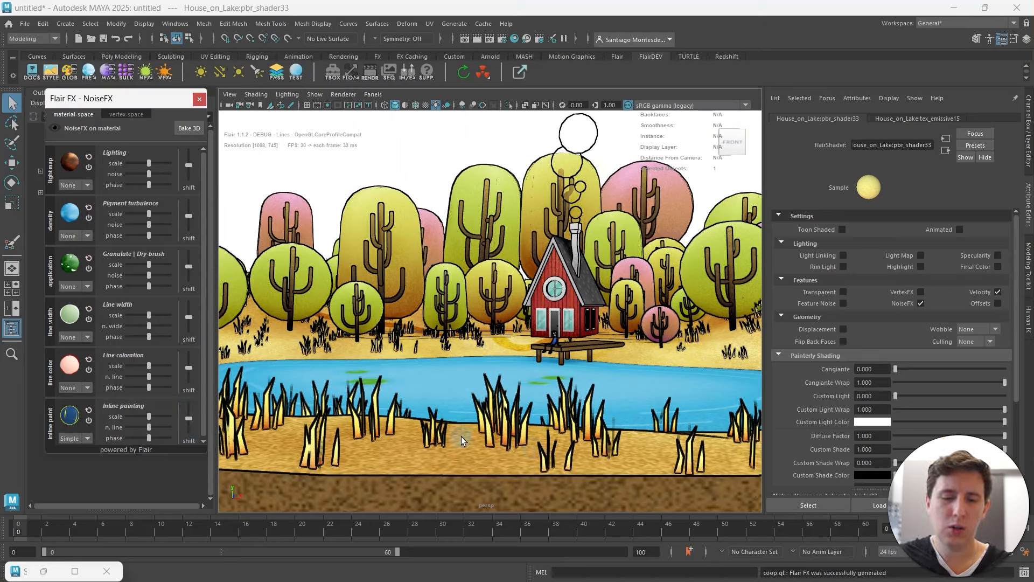
click(451, 455)
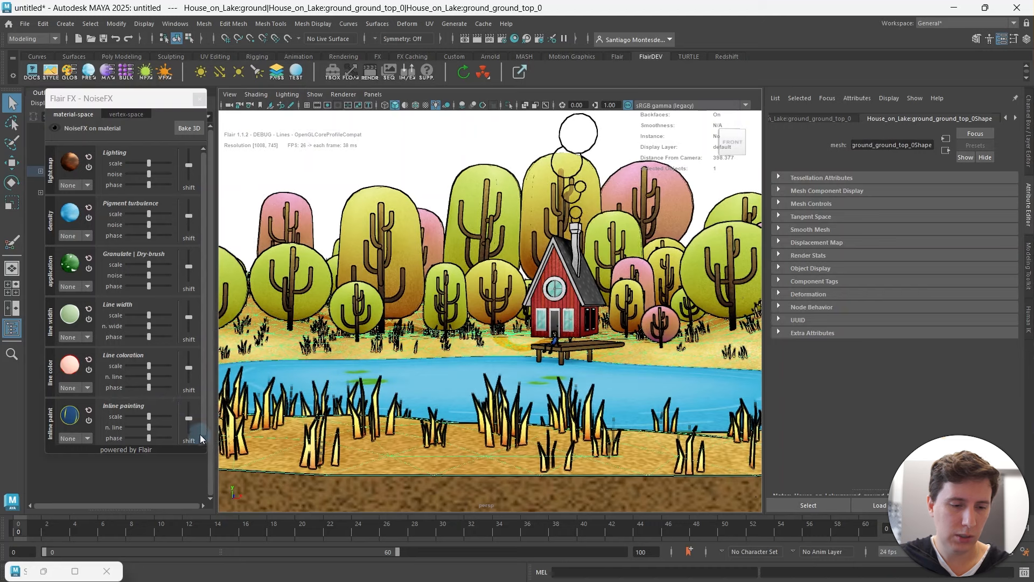
click(189, 422)
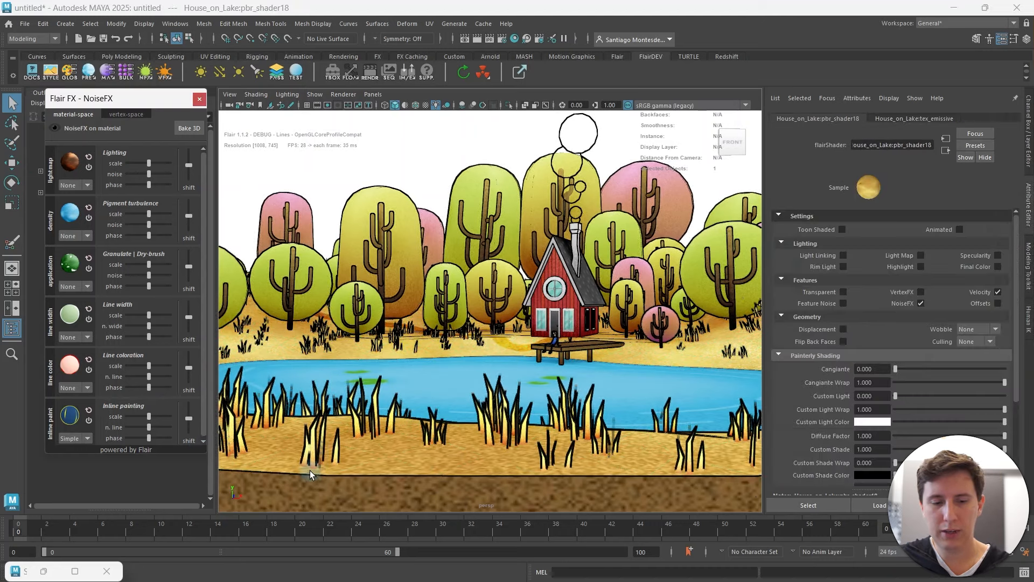
Reset the Inline painting noise on the grass and ground together and clear the selection.
click(378, 459)
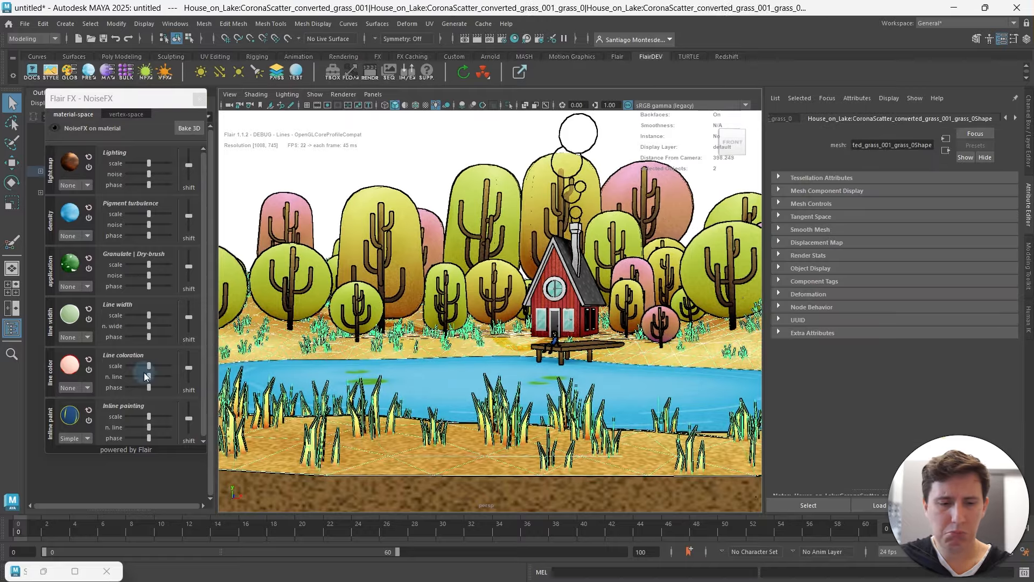
click(89, 410)
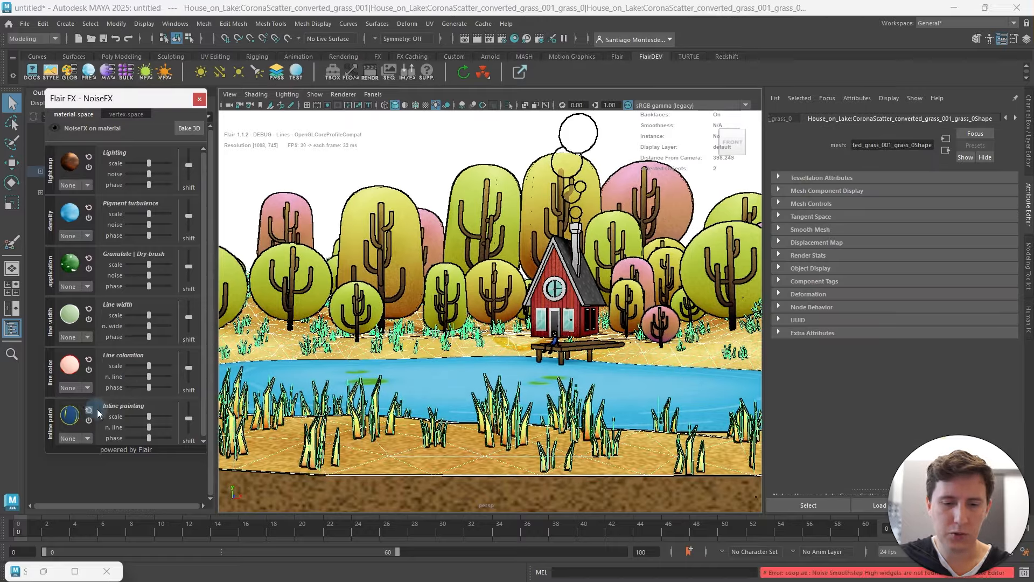
click(380, 150)
Raise the Flow Edge Threshold in the Flair globals to about 0.203.
click(67, 75)
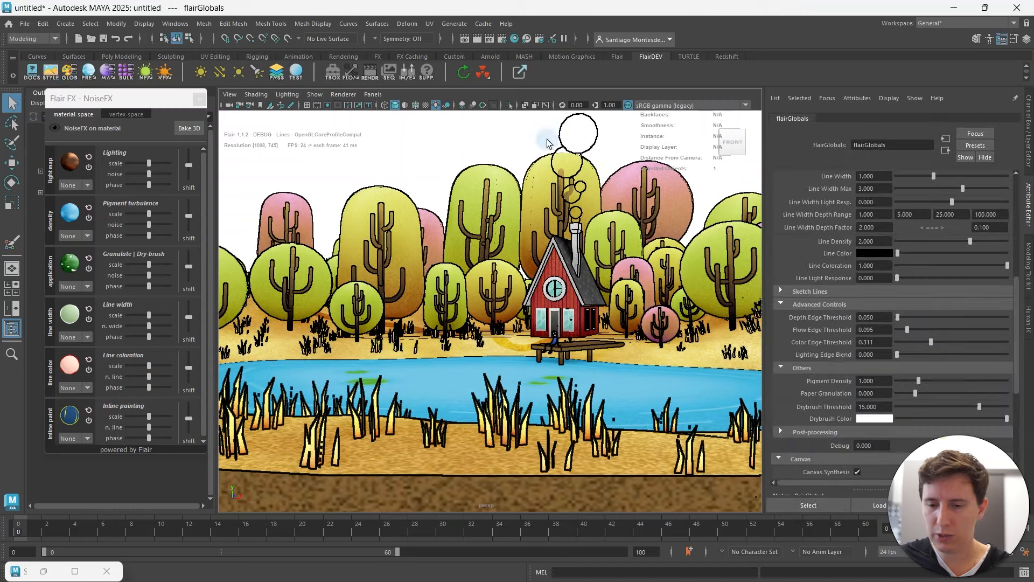
scroll(821, 431, down, 5)
scroll(811, 420, up, 5)
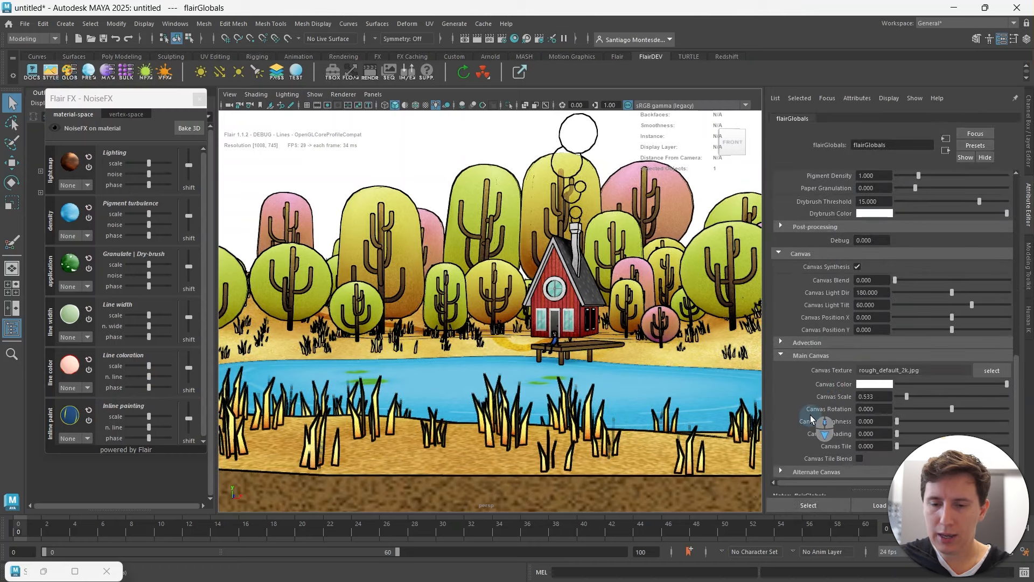
scroll(822, 256, up, 3)
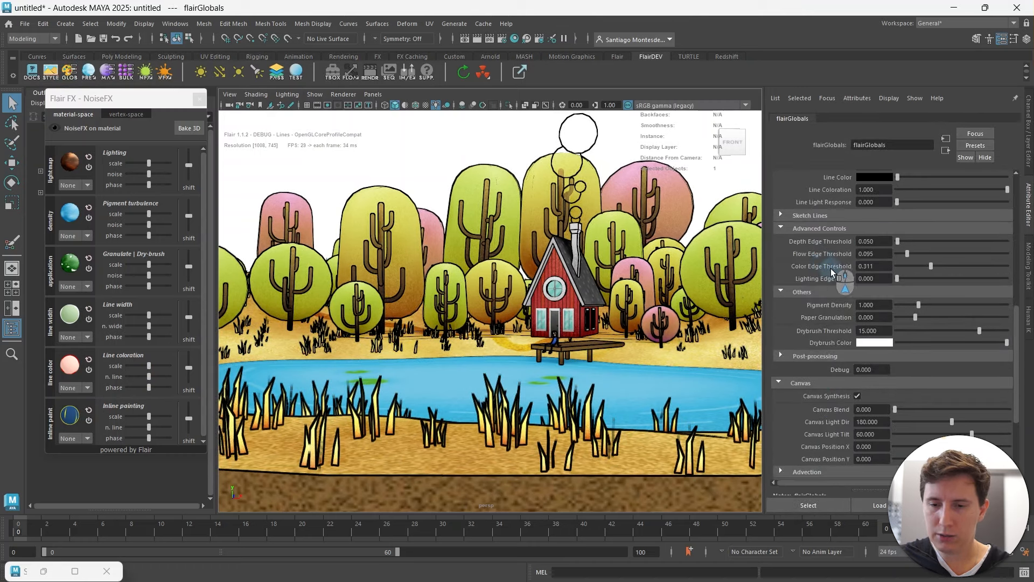
mouse_move(906, 253)
mouse_down()
mouse_move(935, 257)
mouse_move(920, 254)
mouse_up()
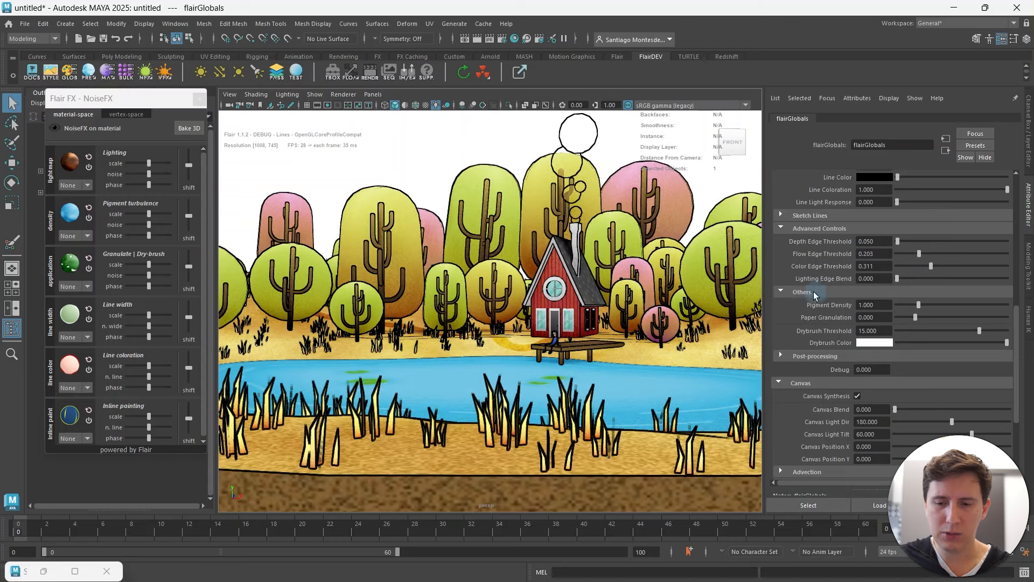
Set the global Flow Edge Threshold to 0.05.
double_click(871, 253)
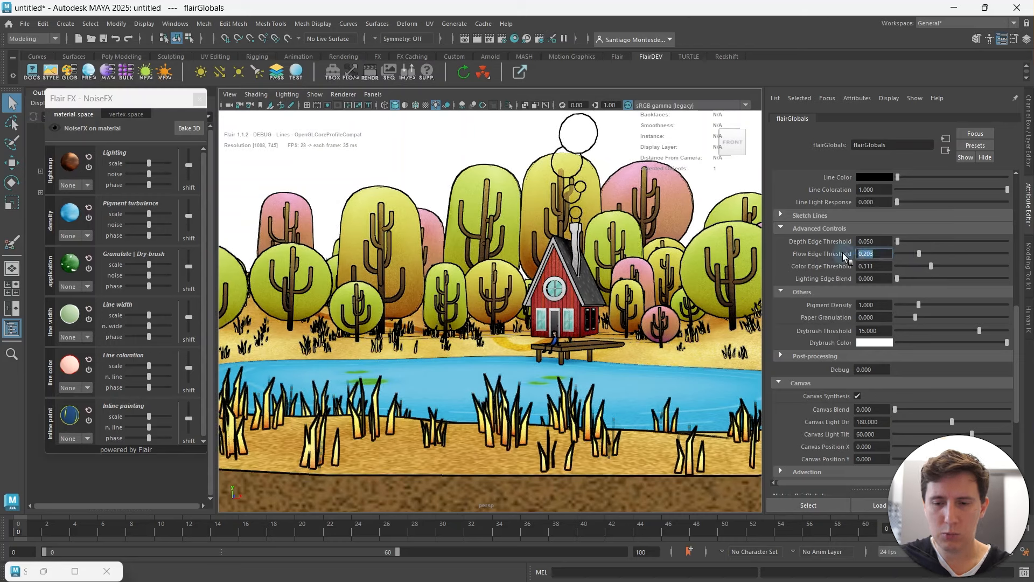
text(0.0)
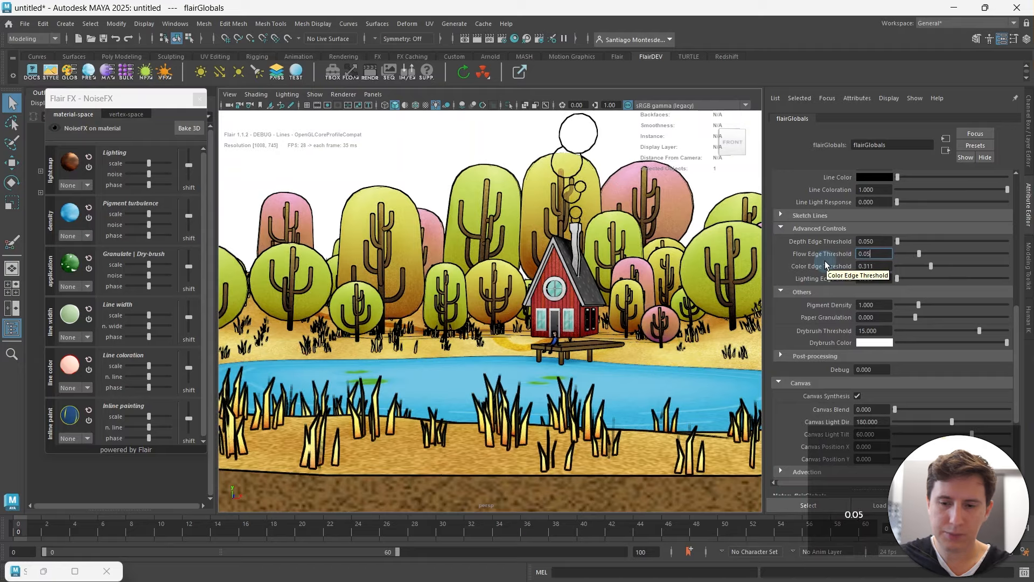
text(5)
key(Return)
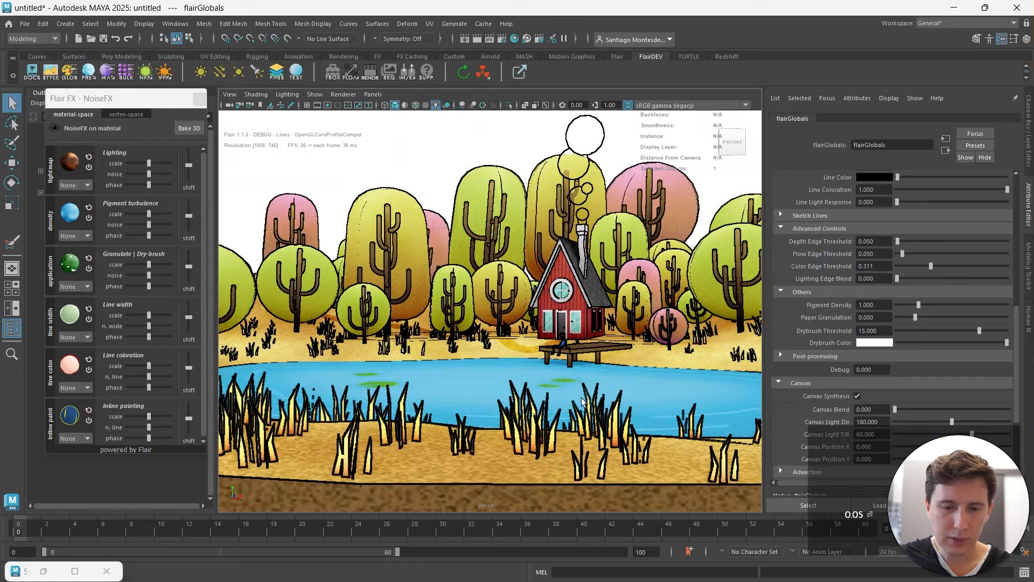
Reopen the Flair globals and raise the Flow Edge Threshold to about 0.119.
click(518, 416)
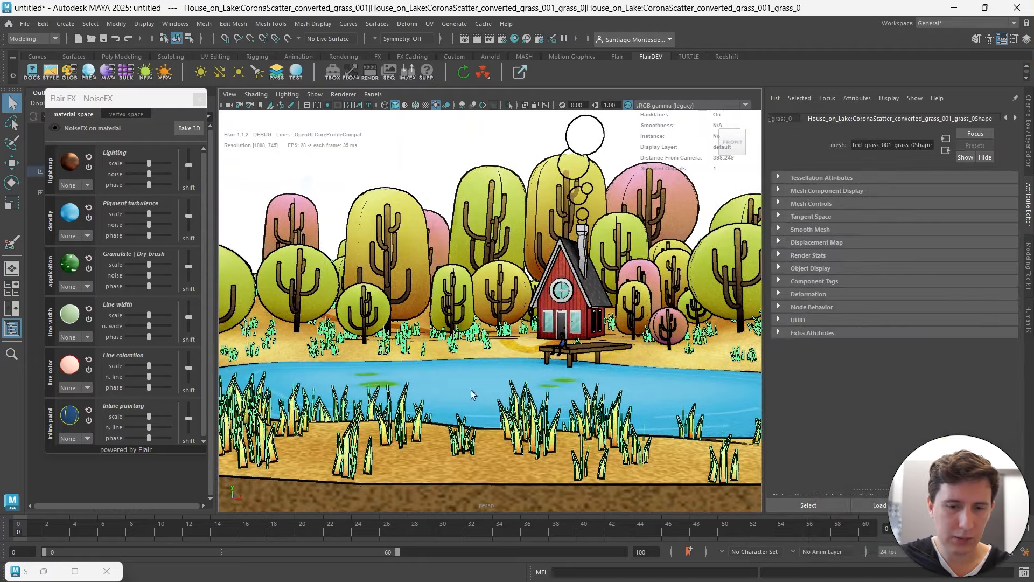
click(71, 72)
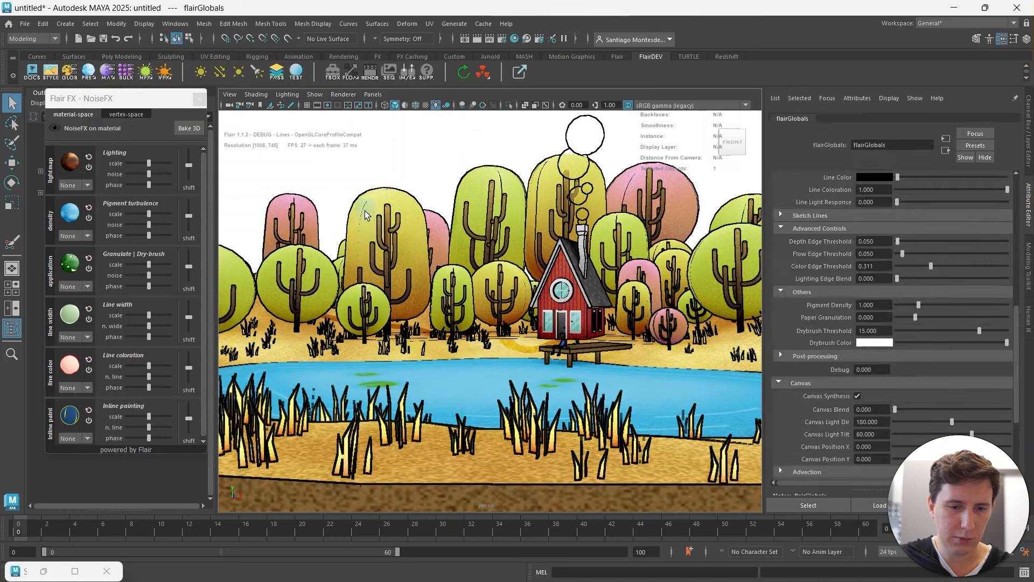
scroll(832, 401, down, 4)
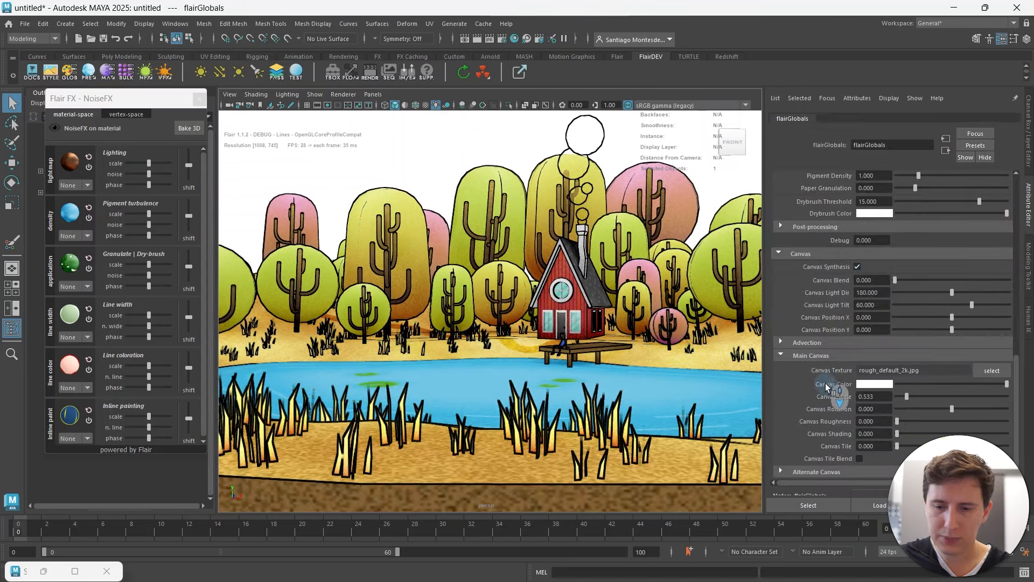
scroll(815, 346, up, 4)
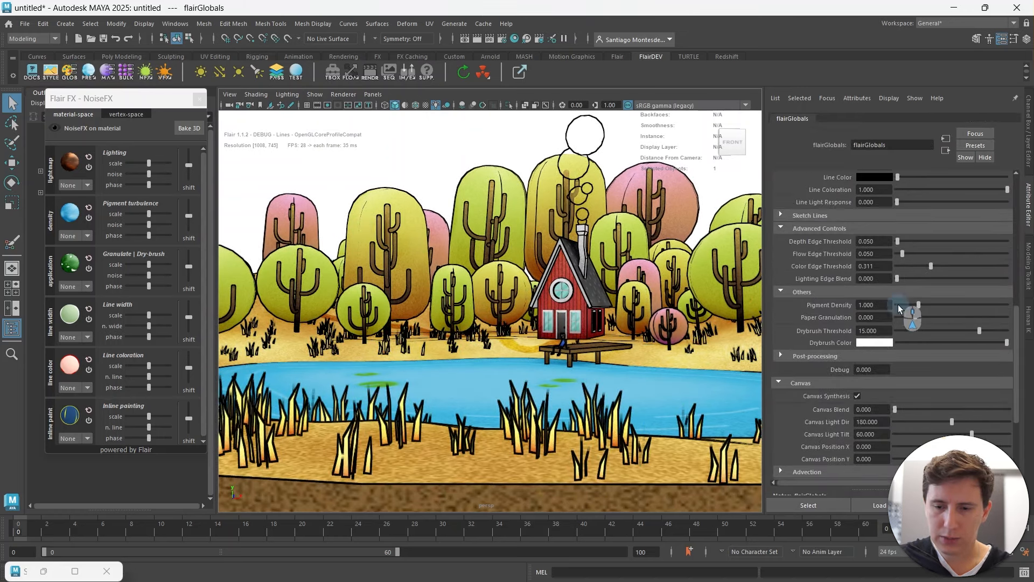
click(903, 254)
drag(906, 261, 910, 256)
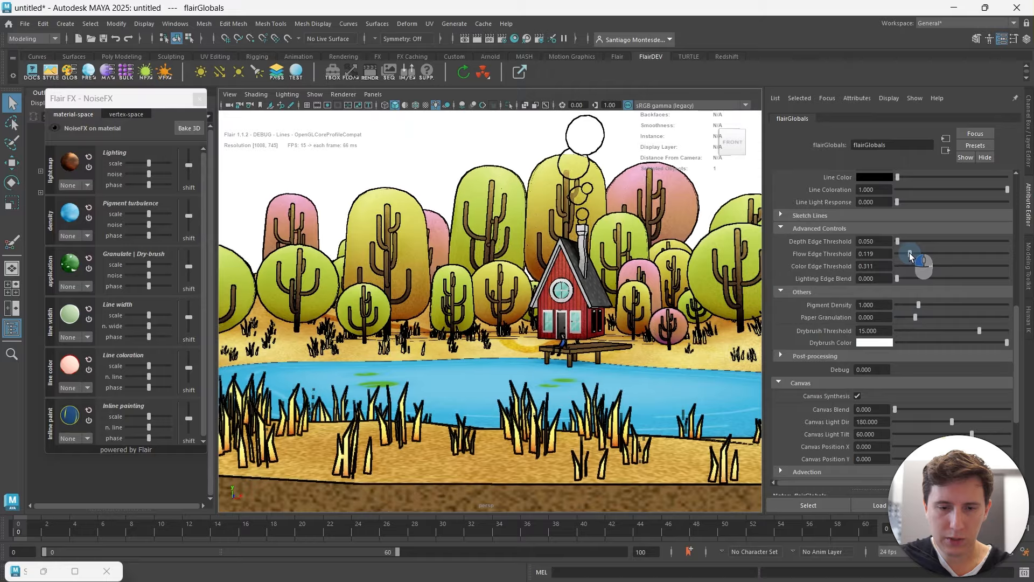
Lower the Inline painting noise shift on the grass and ground materials together, deselect them and close NoiseFX.
click(385, 435)
click(402, 466)
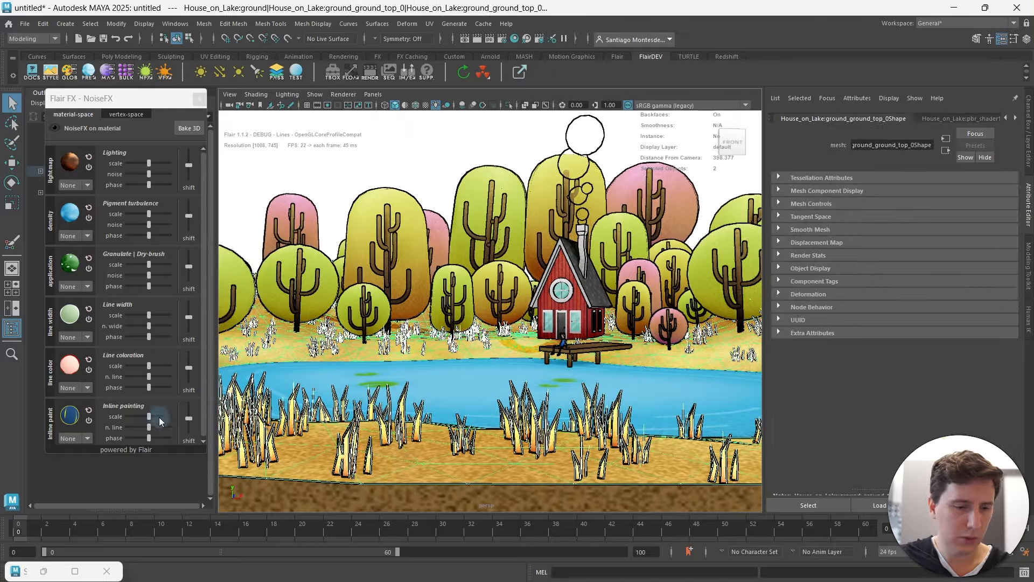
drag(189, 418, 199, 432)
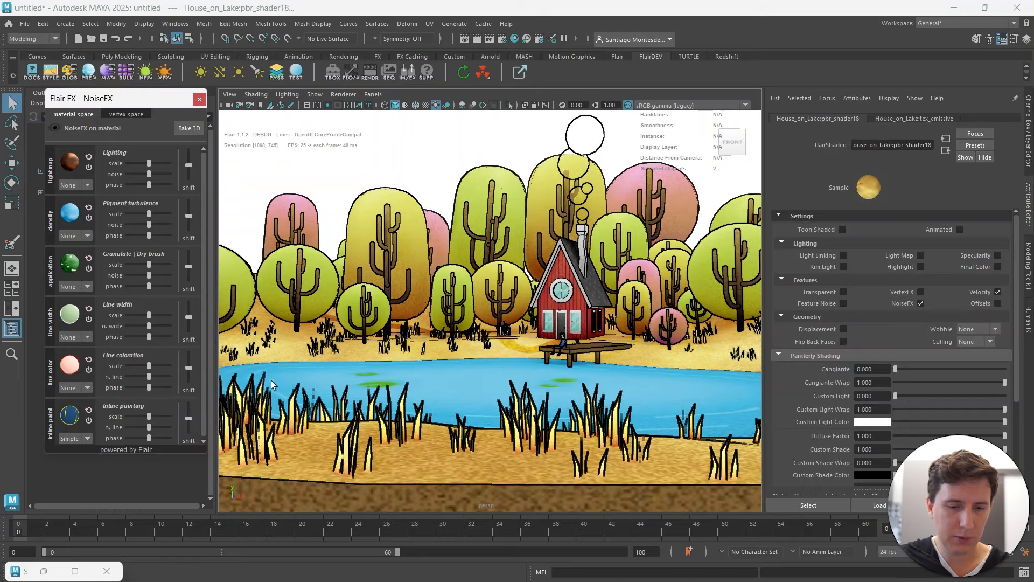
click(428, 163)
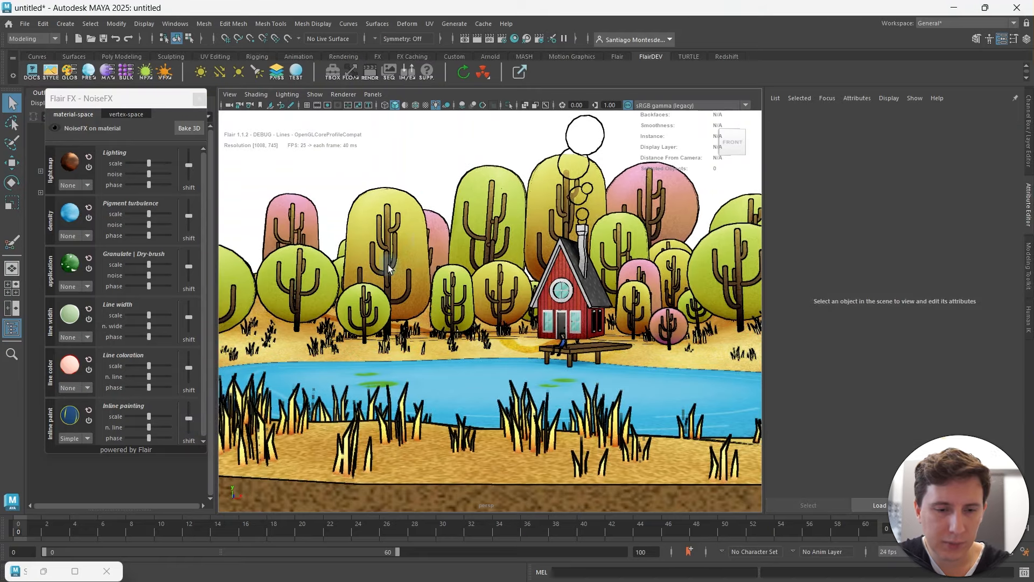
click(200, 100)
Turn on smooth mesh preview for the tall green tree crown and the tall yellow crown behind the house.
mouse_move(535, 221)
alt+middle_down()
mouse_move(506, 243)
mouse_move(518, 233)
alt+middle_up()
click(481, 191)
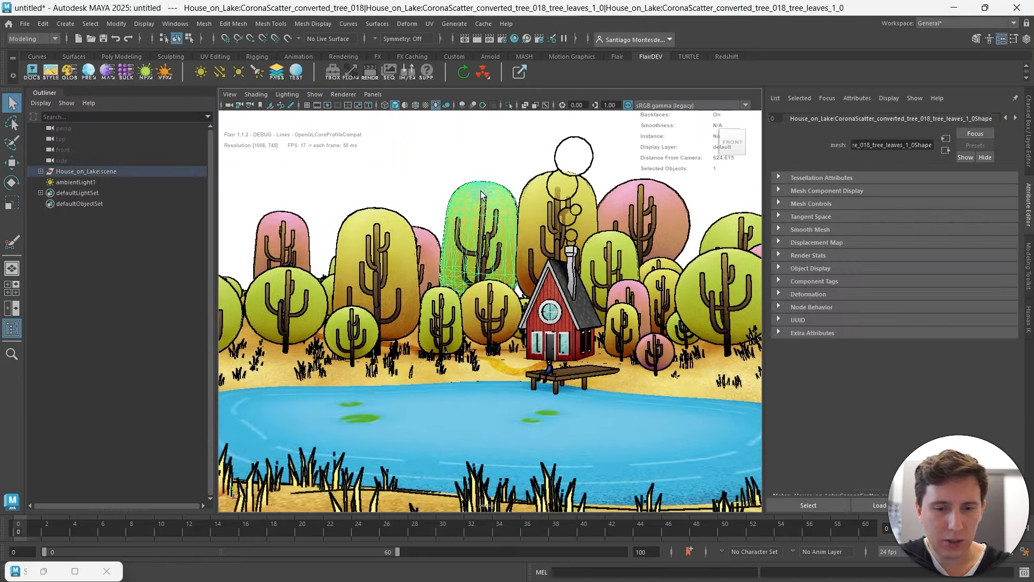
key(3)
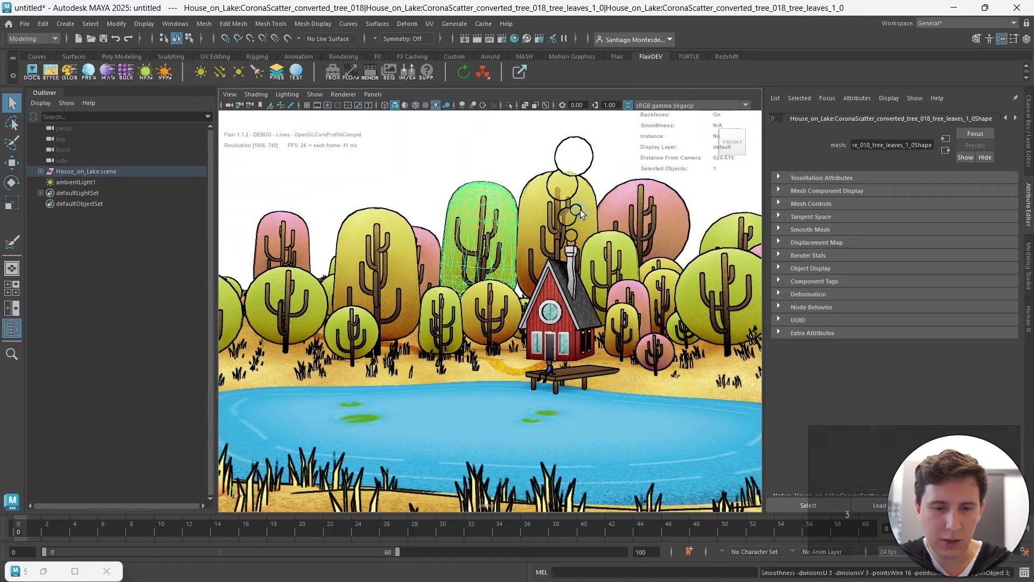
click(587, 202)
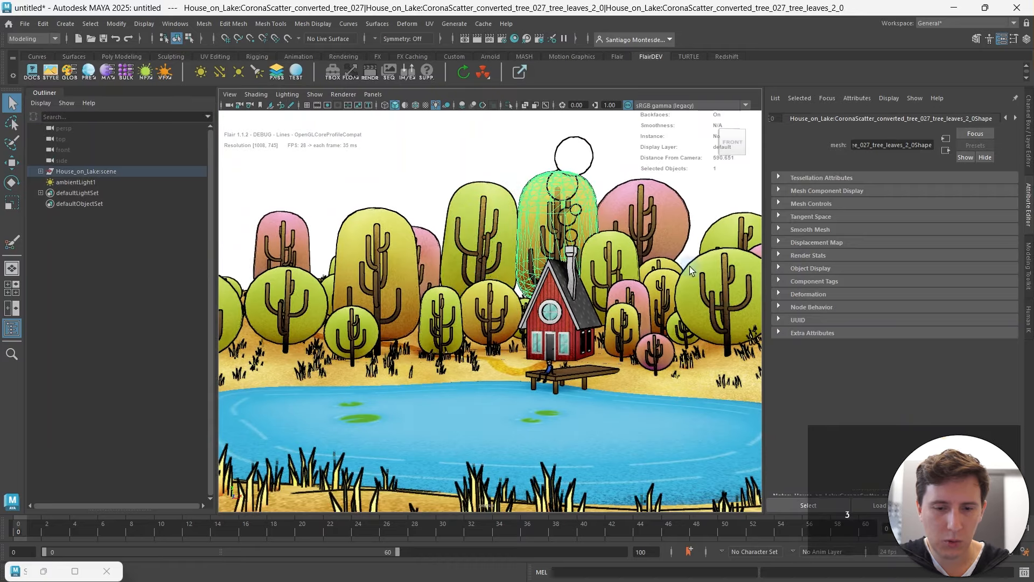
alt+right_drag(727, 272, 595, 298)
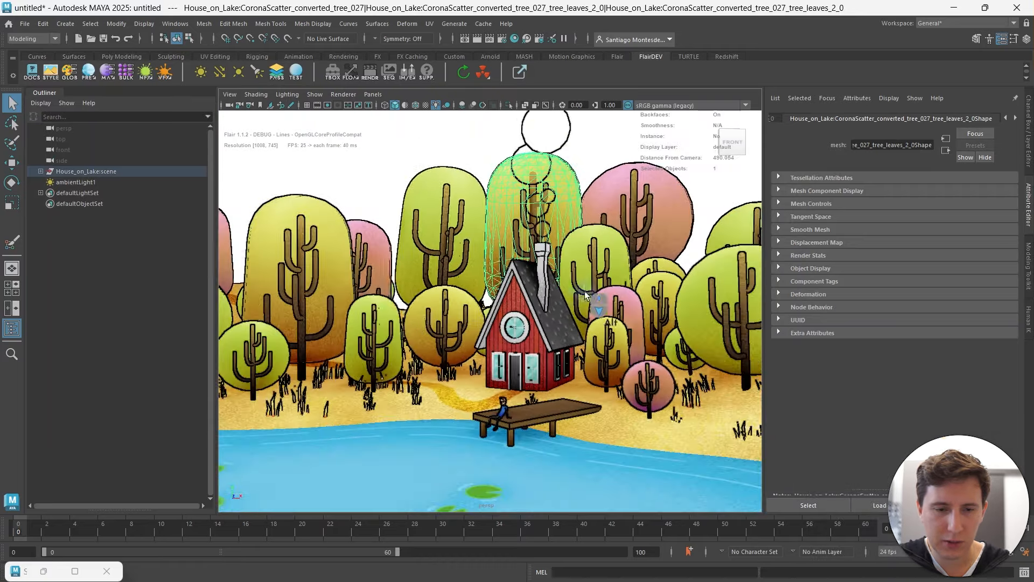
alt+middle_drag(397, 294, 422, 272)
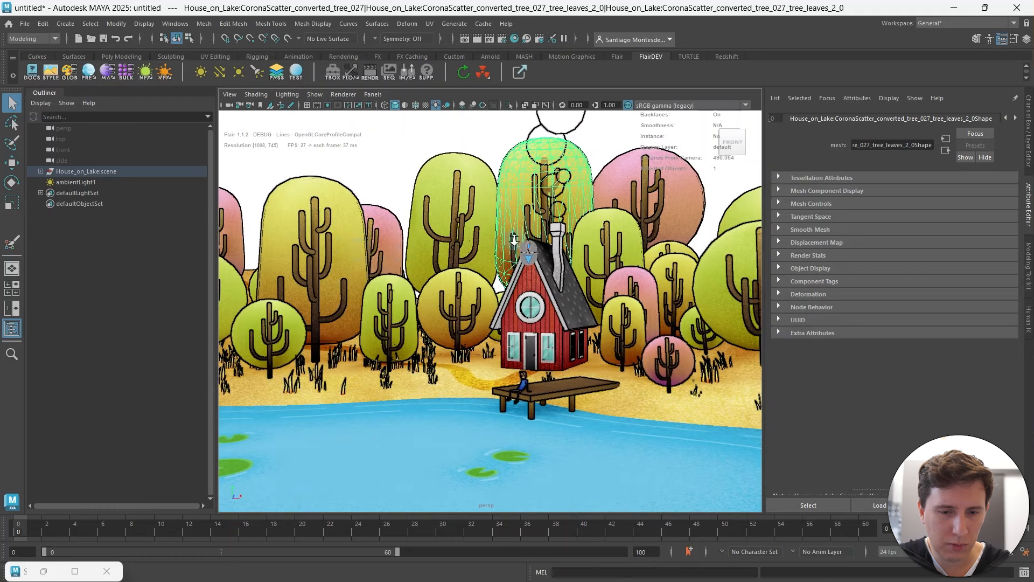
scroll(511, 235, down, 3)
Select all tree crowns sharing the green material and smooth their mesh preview, repeating this for the crowns sharing the yellow material.
click(453, 186)
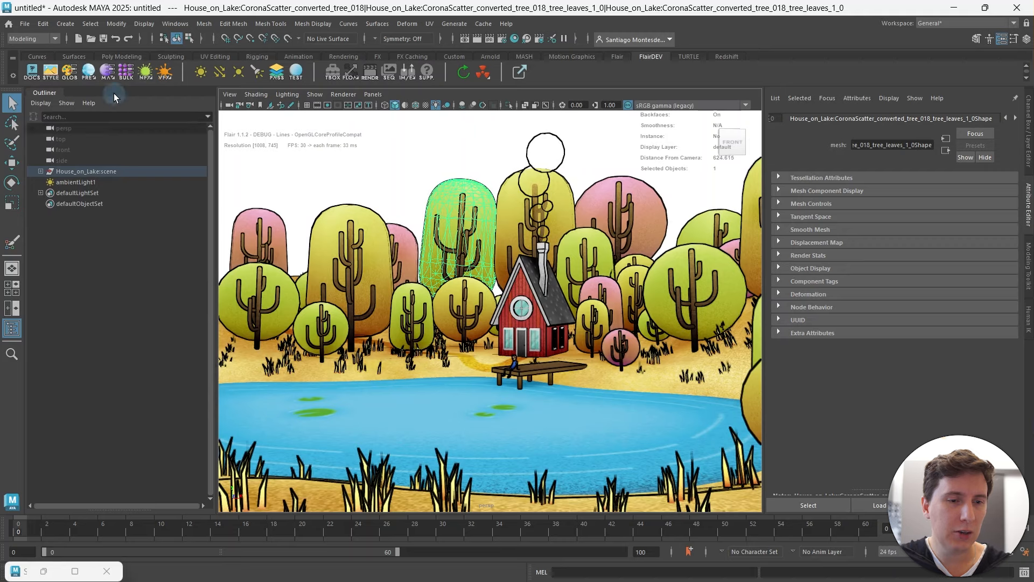
right_click(109, 74)
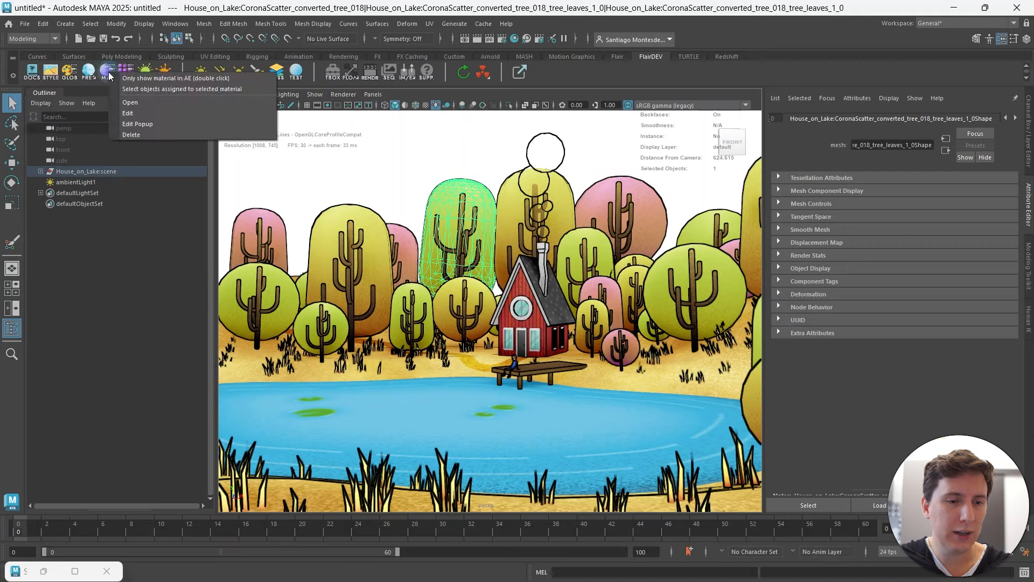
click(156, 89)
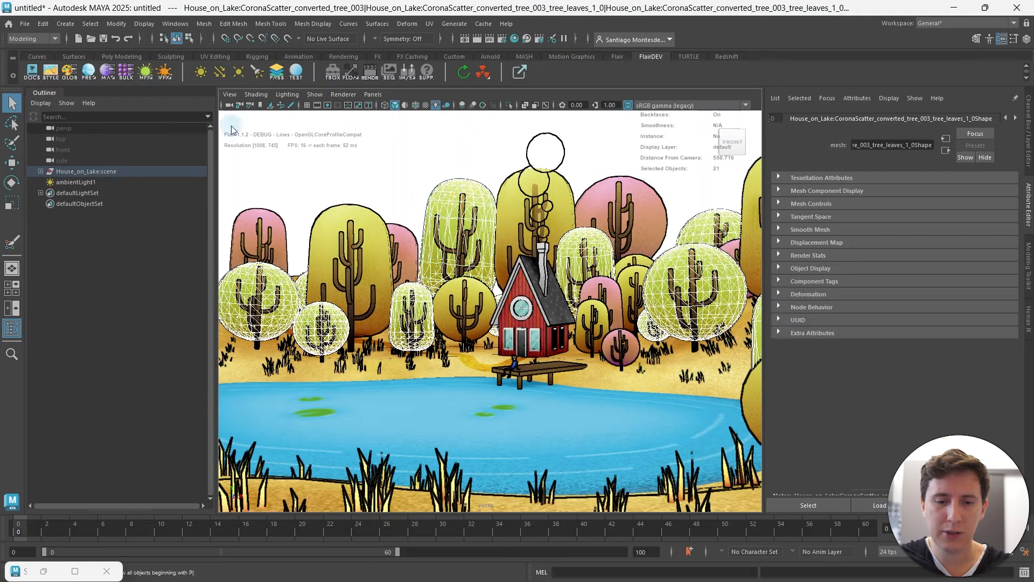
click(361, 217)
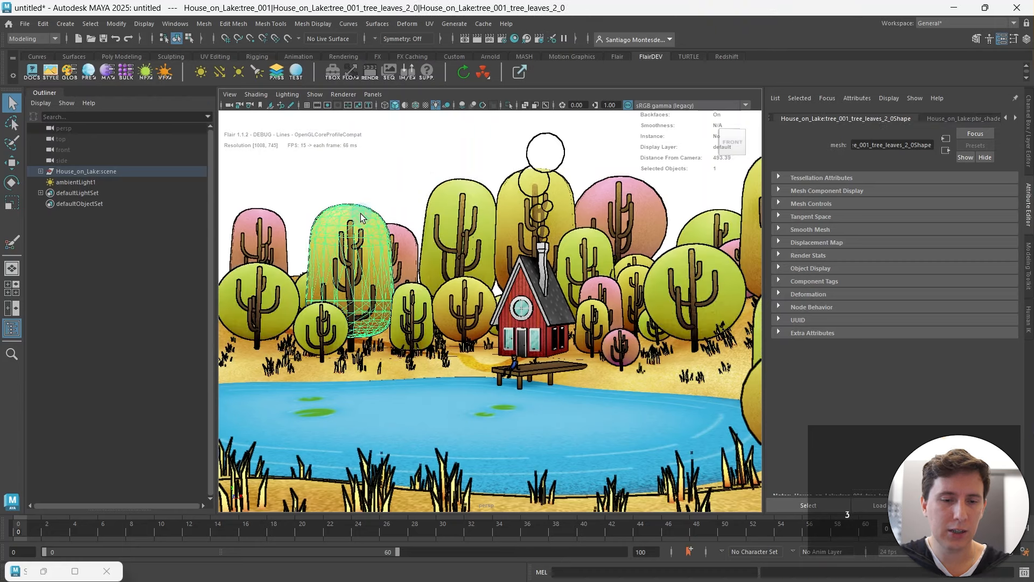
right_click(110, 71)
click(135, 85)
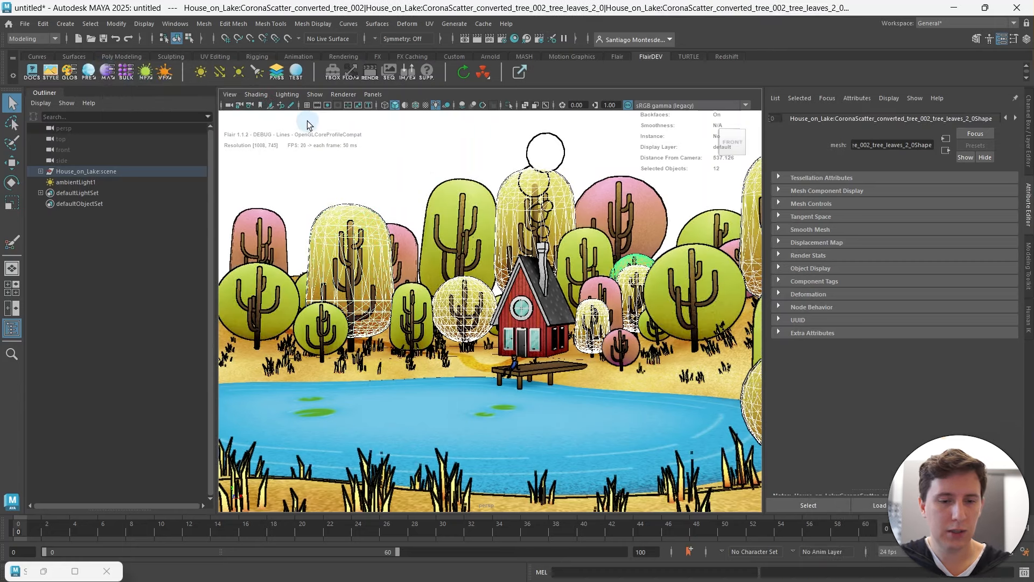
Select all tree crowns sharing the pink material, turn on their smooth mesh preview and clear the selection.
click(280, 224)
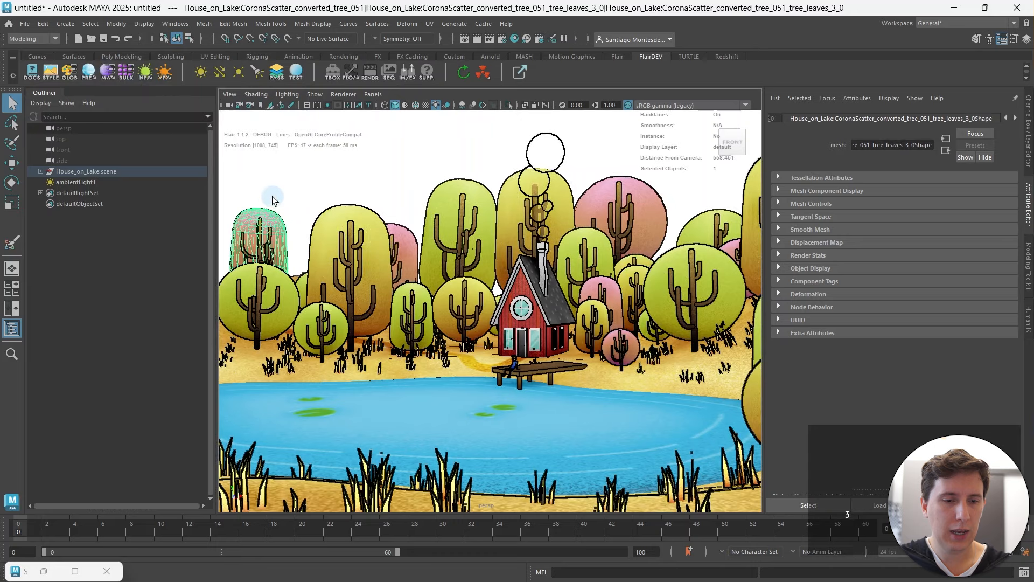
right_click(110, 73)
click(145, 86)
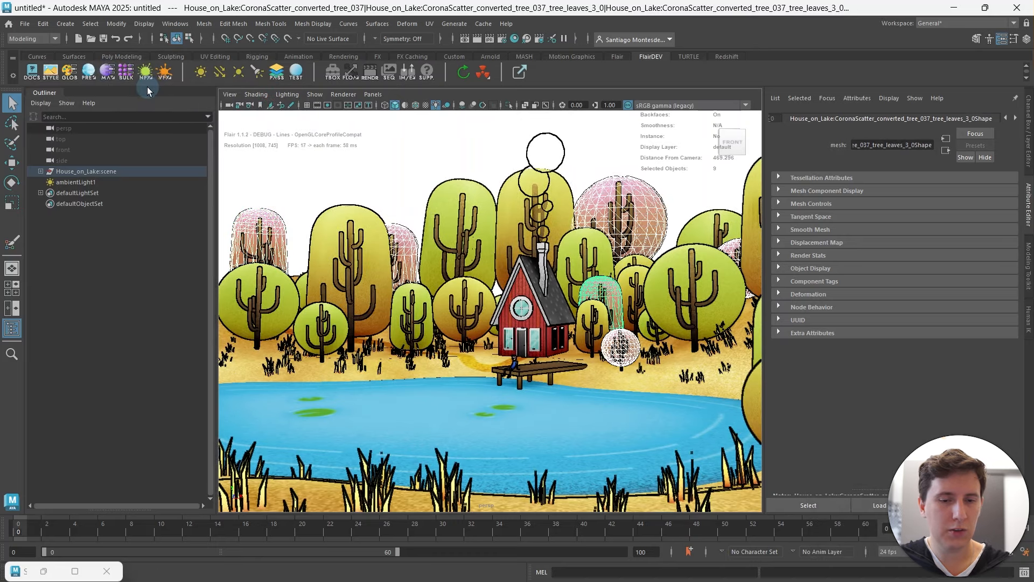
click(377, 143)
Break the Transparency Map connection on the chimney smoke's material and raise its Transparency to about 0.851.
alt+drag(506, 191, 477, 184)
click(535, 152)
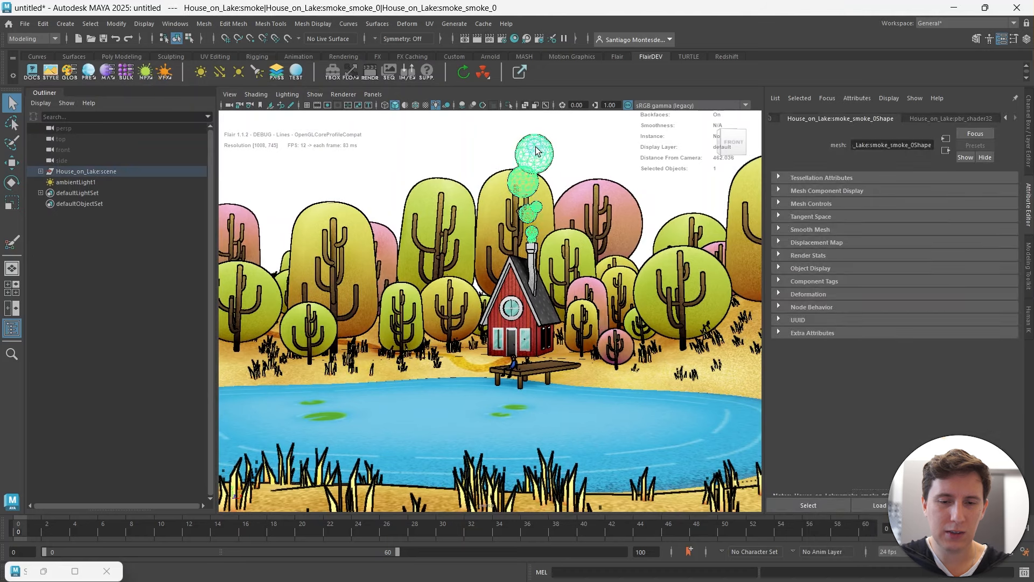
click(111, 72)
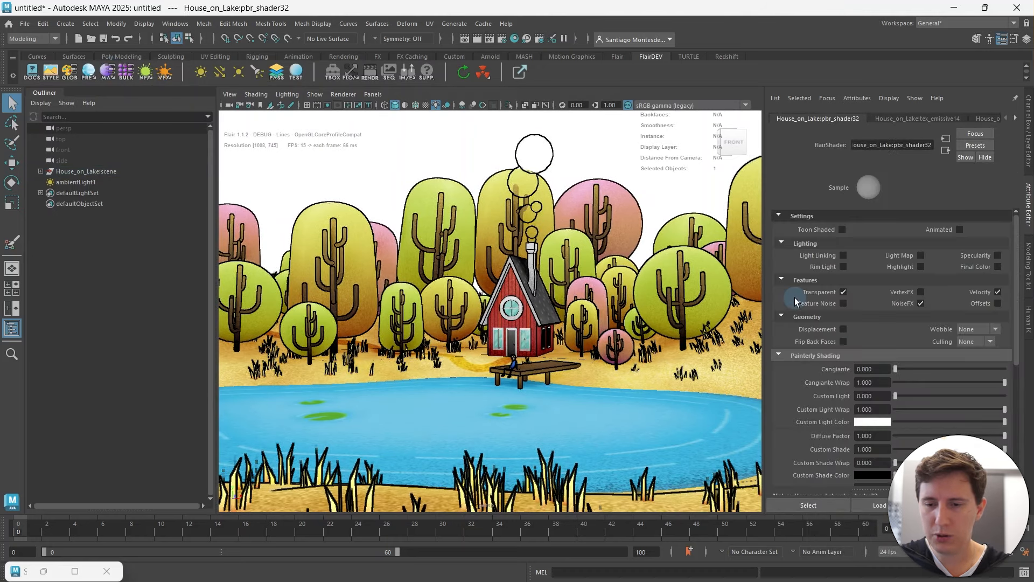
scroll(810, 301, down, 2)
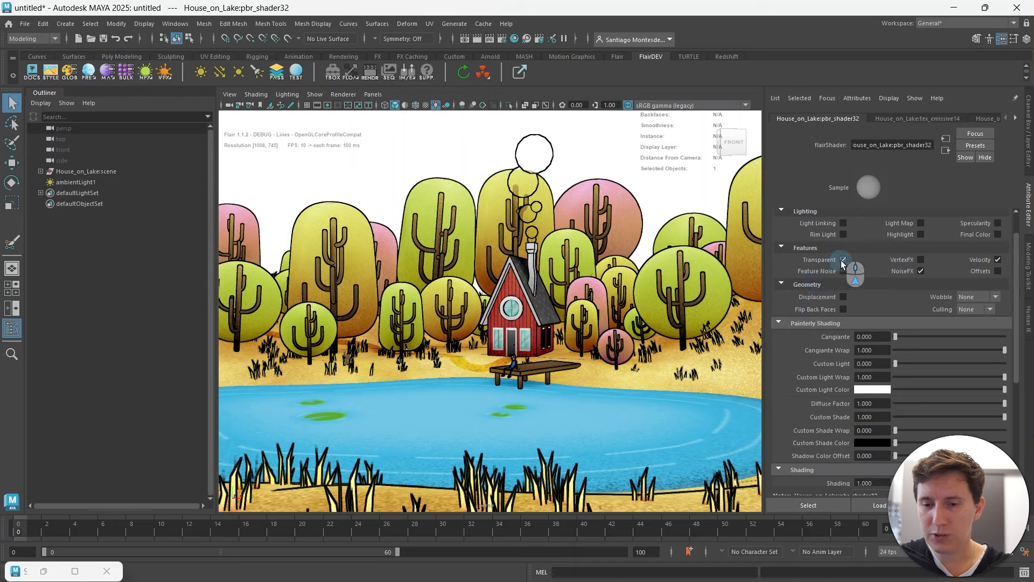
scroll(821, 315, down, 5)
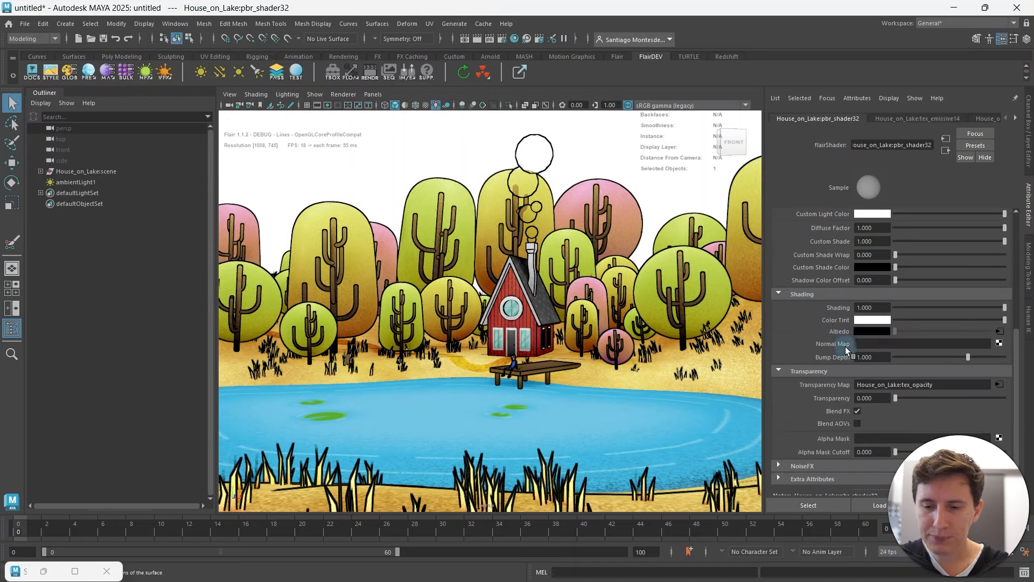
right_click(825, 385)
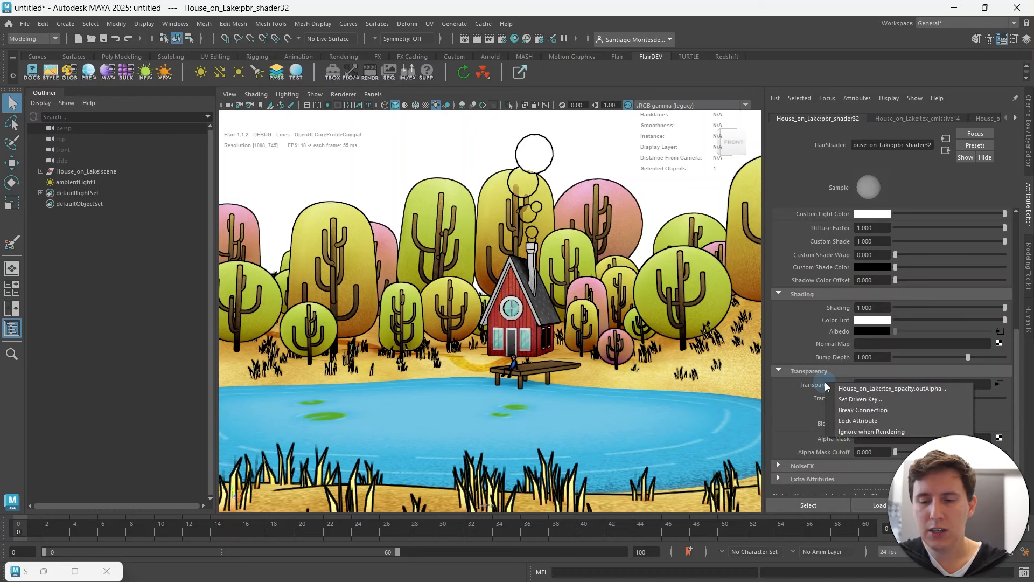
click(868, 409)
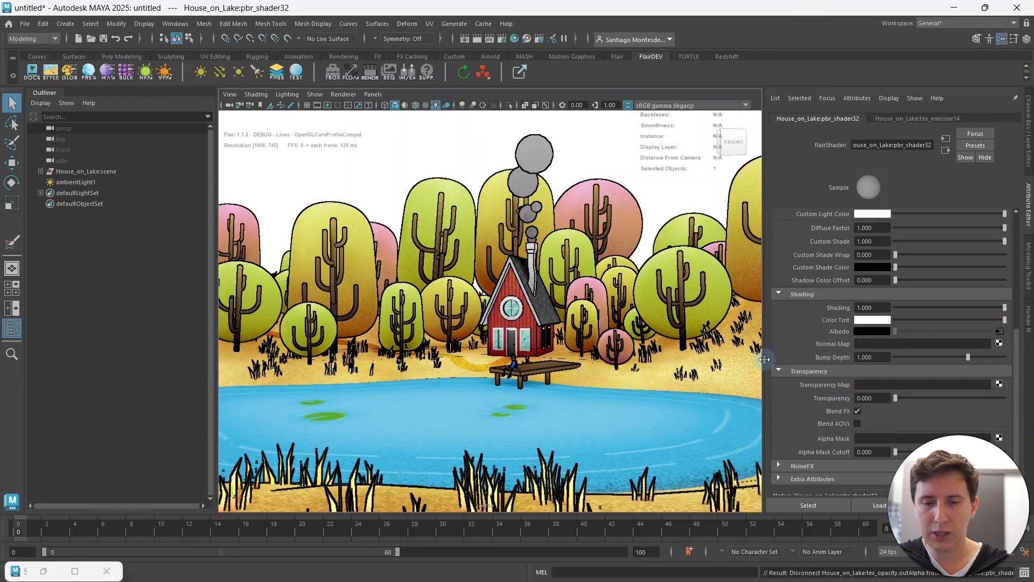
drag(896, 399, 988, 395)
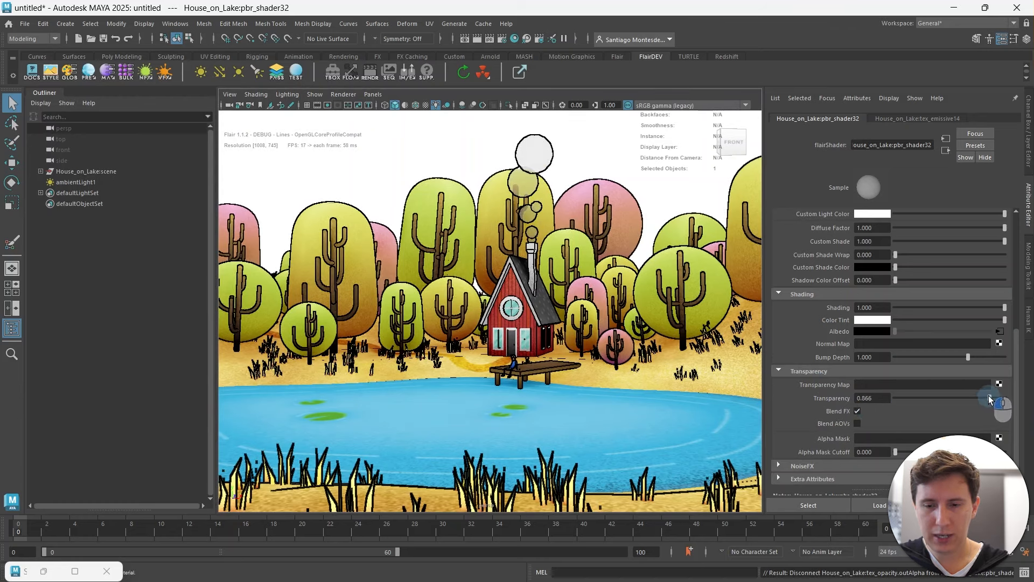
alt+drag(526, 185, 555, 153)
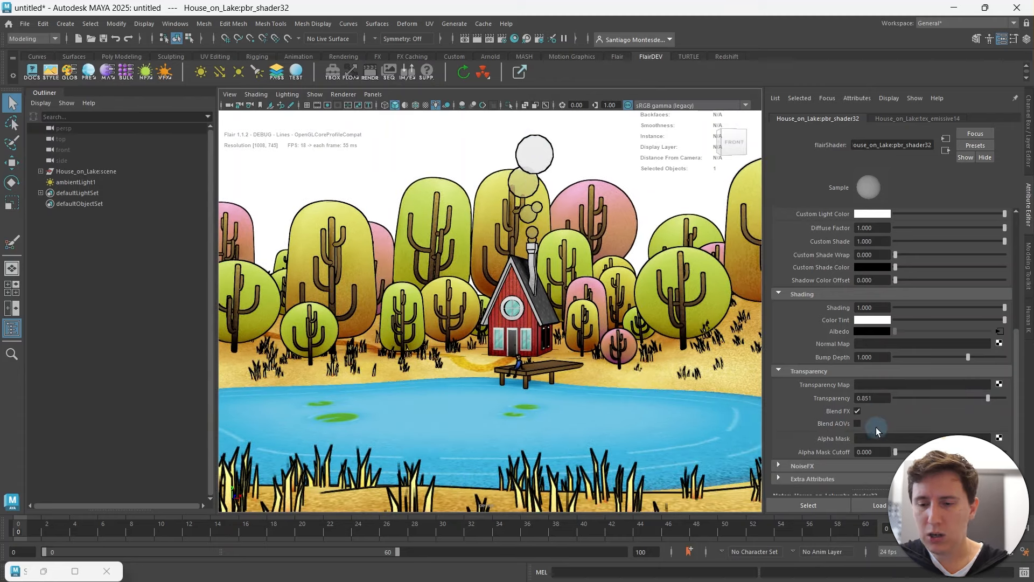
Enable Blend AOVs on the smoke material and lower AOV Blend to 0 to remove the smoke's outlines.
click(858, 423)
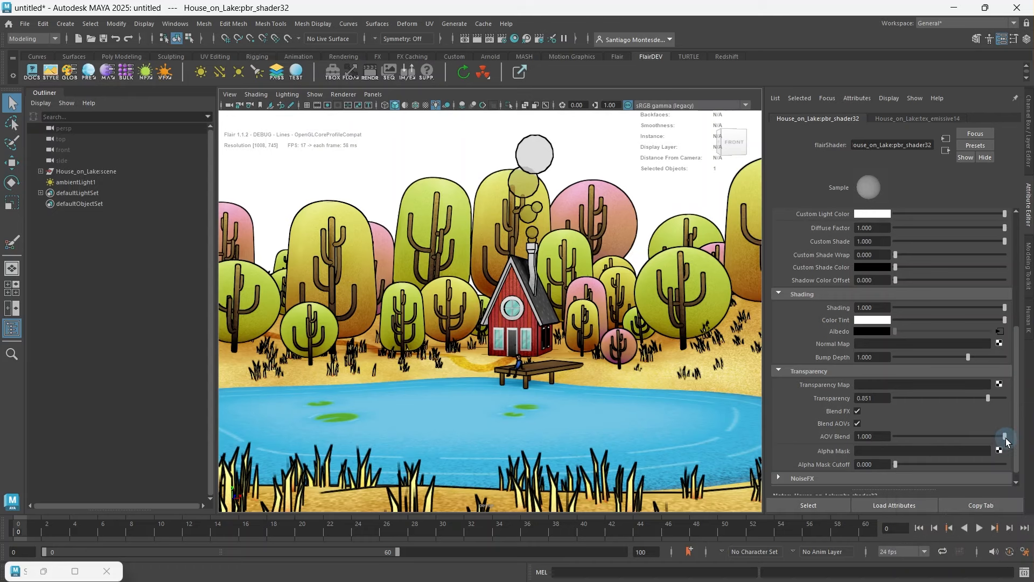
drag(1002, 436, 998, 442)
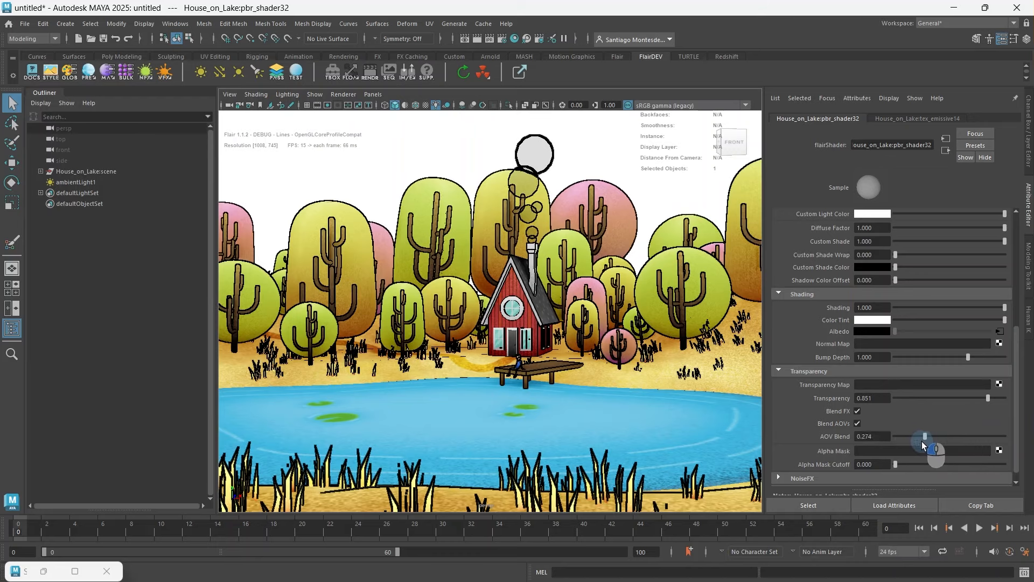
drag(922, 441, 867, 441)
alt+middle_drag(538, 233, 545, 243)
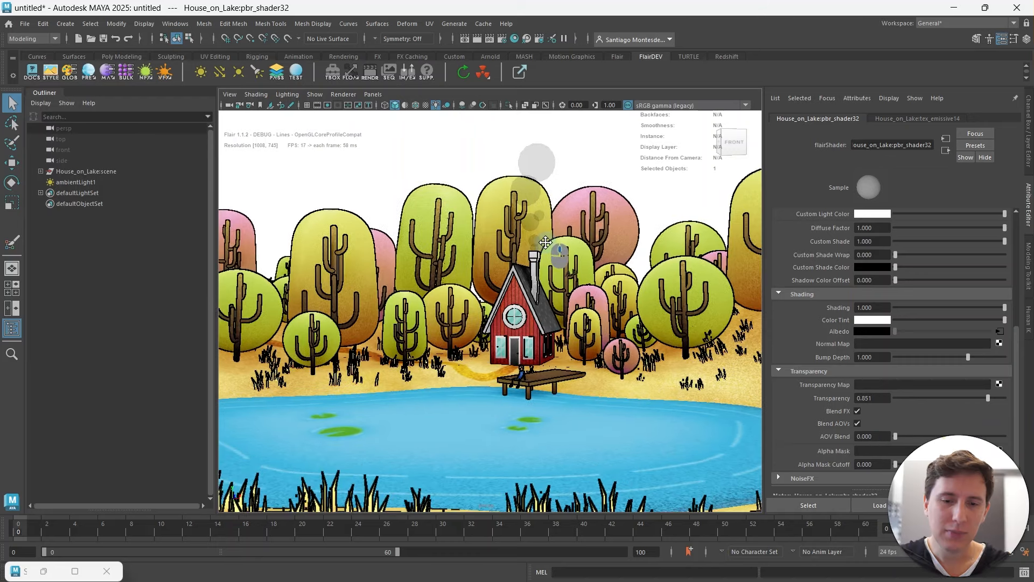
alt+drag(557, 255, 538, 241)
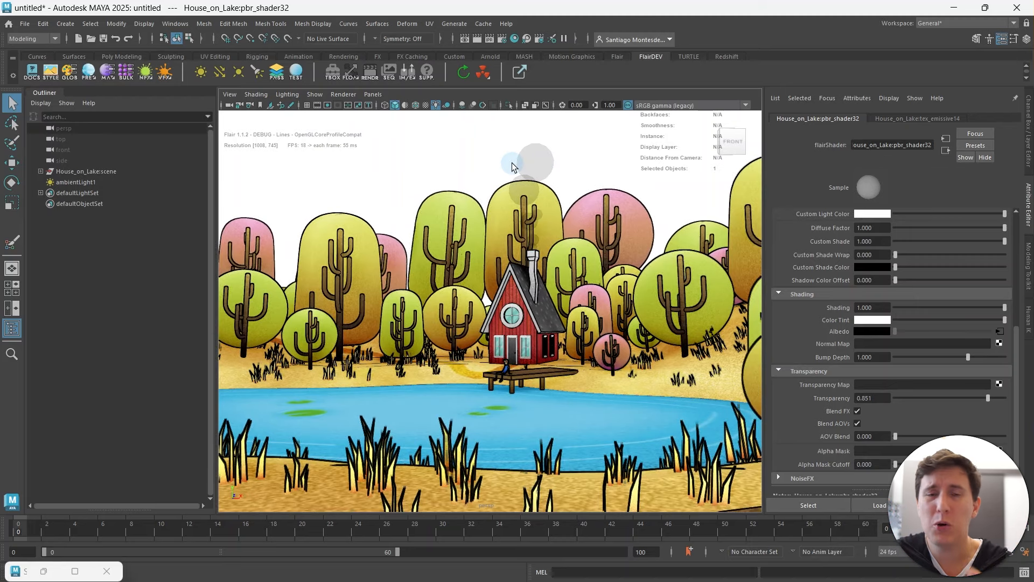
Set the smoke material's geometry Wobble option to Simple.
scroll(835, 312, up, 5)
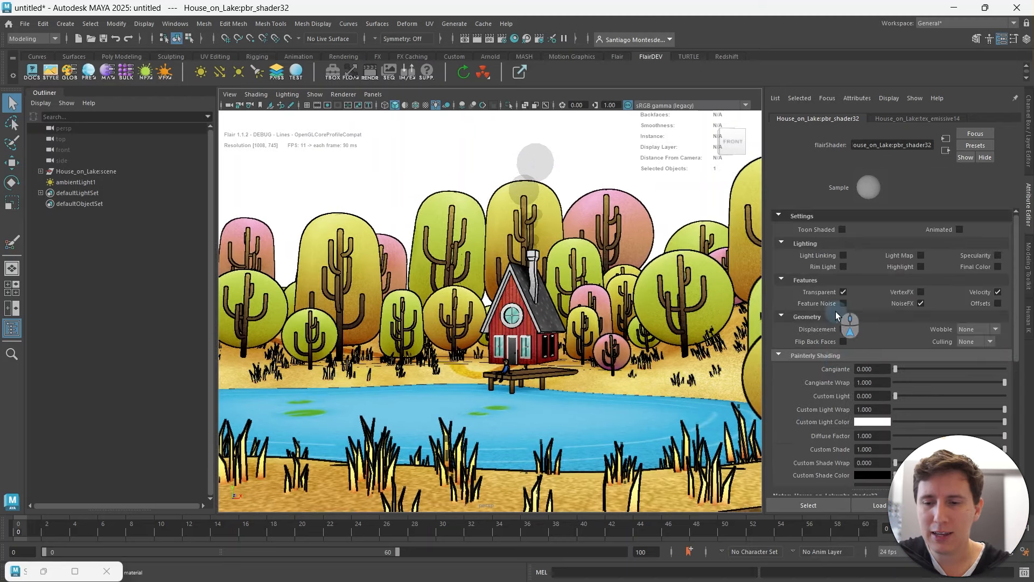
click(977, 330)
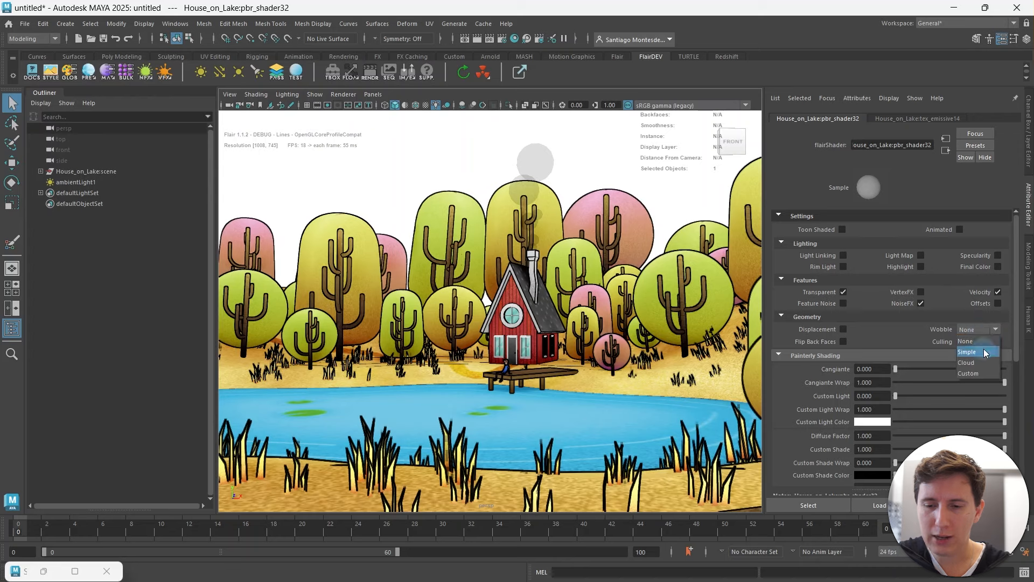
click(983, 351)
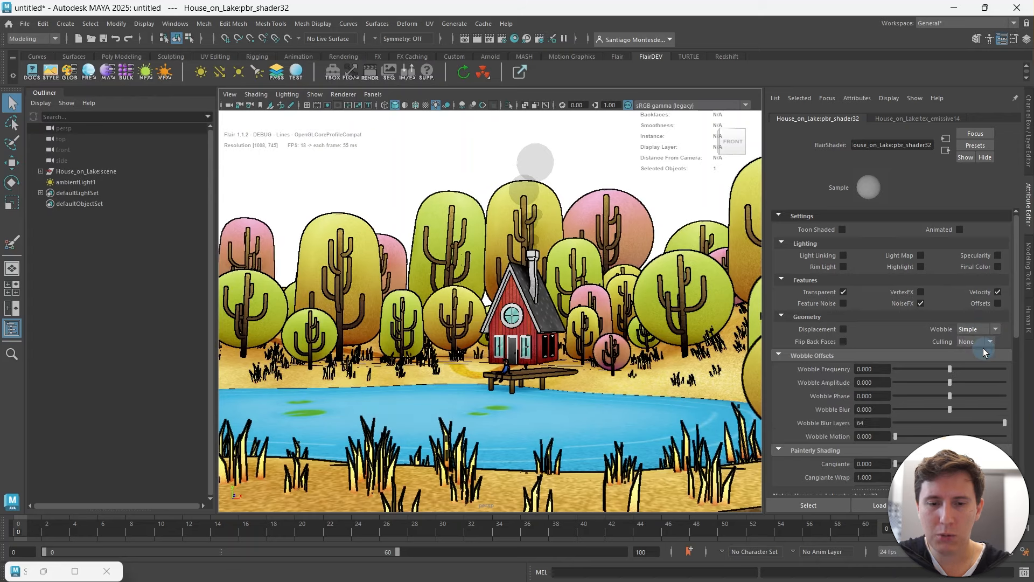
Enable the optional Wobble feature in the Flair globals and briefly magnify the smoke to inspect its edges.
click(69, 72)
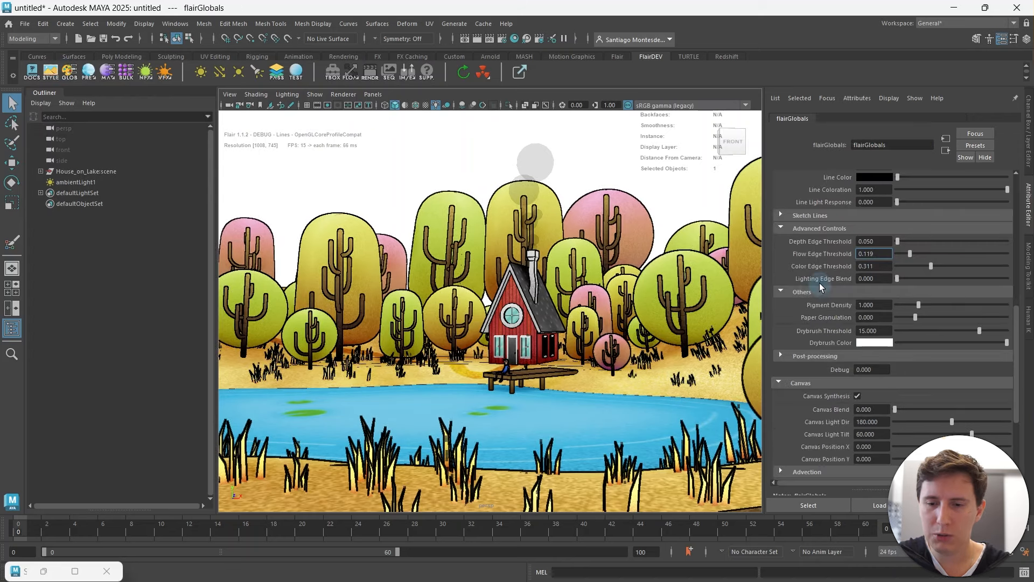
scroll(819, 287, up, 6)
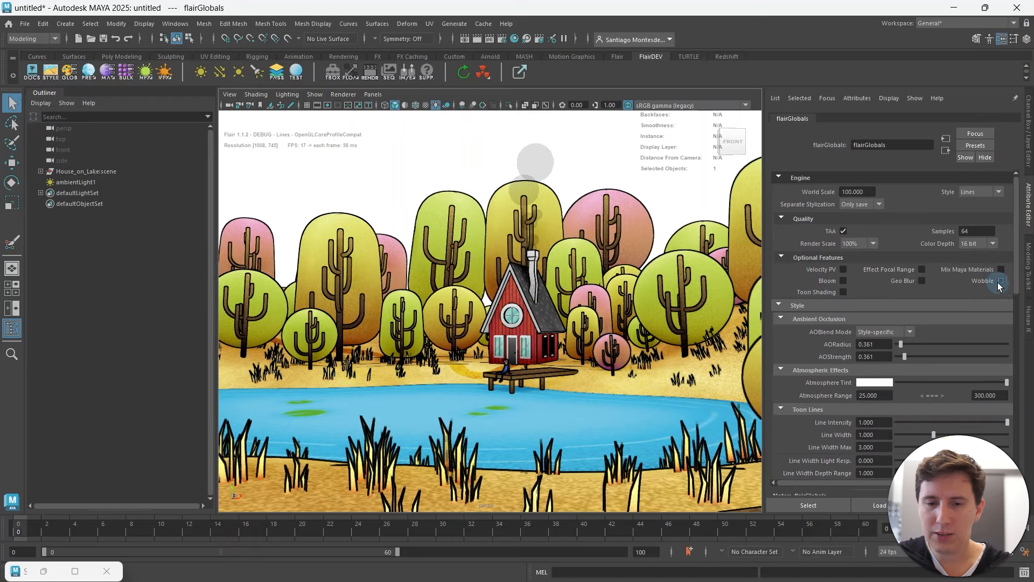
click(1000, 281)
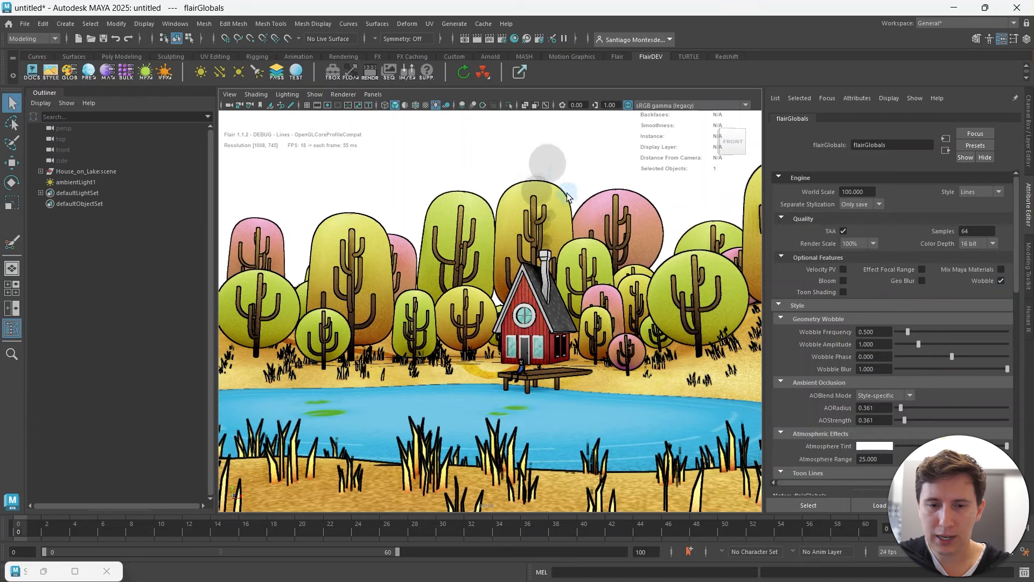
key(super+plus)
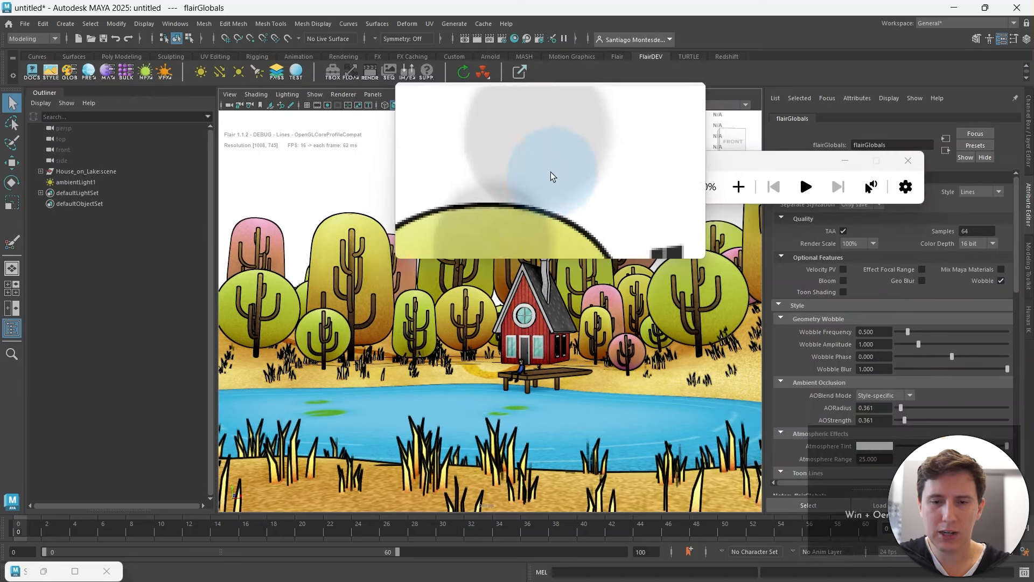
click(903, 162)
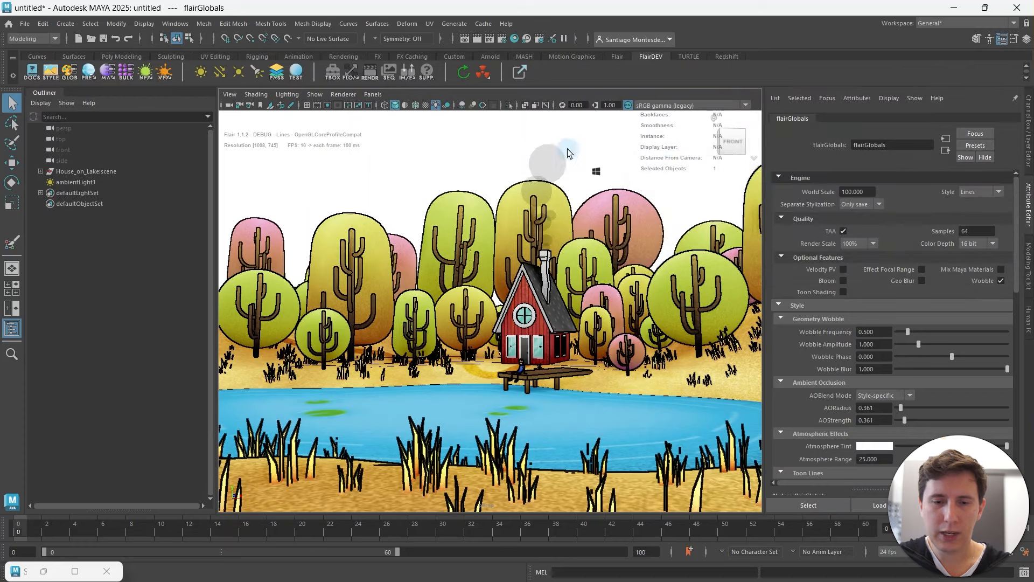
Raise the Wobble Amplitude offset of the chimney smoke's material to 5.
click(555, 158)
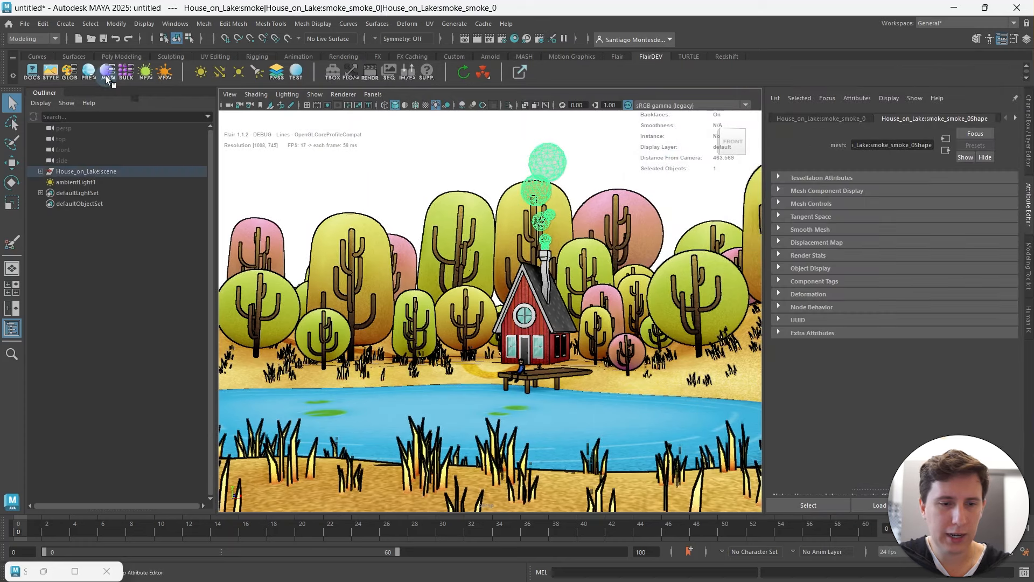
click(106, 76)
scroll(807, 362, down, 3)
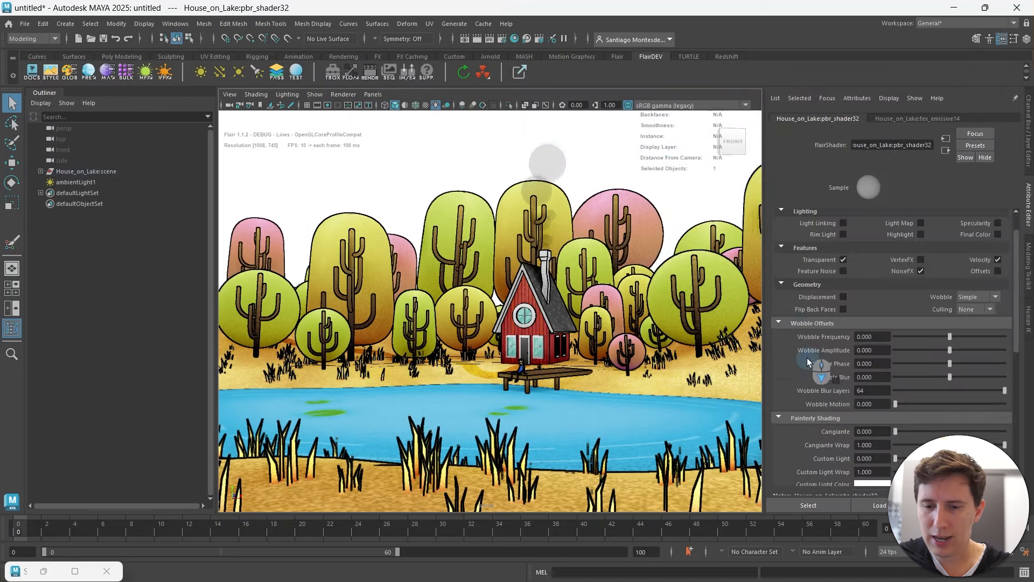
scroll(808, 362, down, 2)
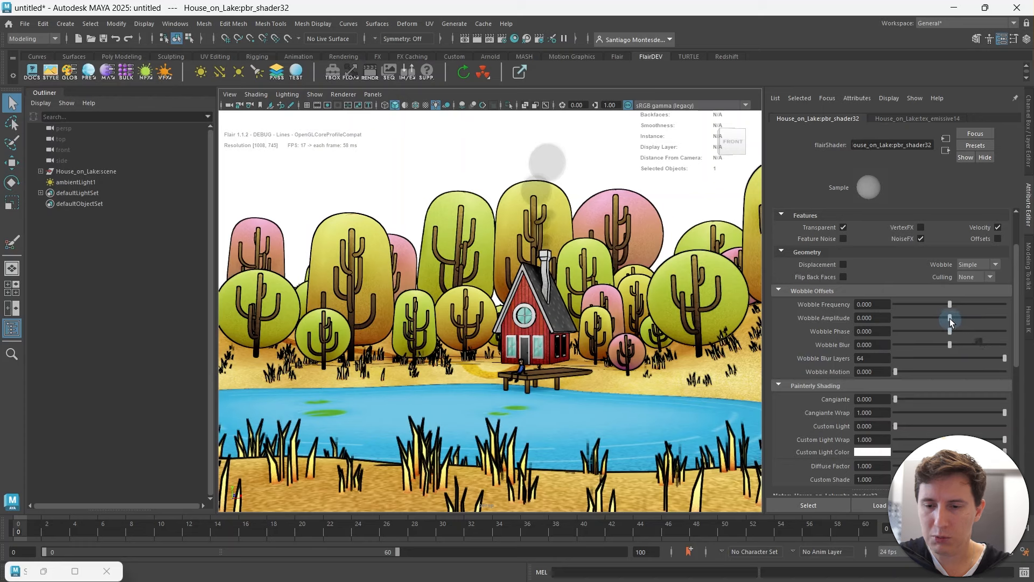
drag(949, 318, 1013, 322)
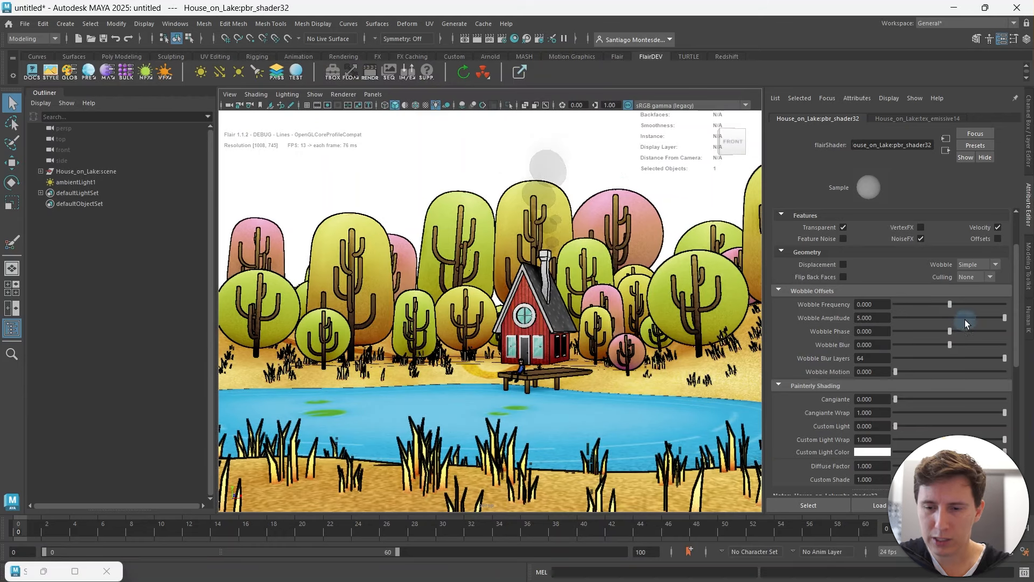
Set the smoke material's Wobble Frequency offset to 1 and compare the distorted smoke with its original mesh.
drag(951, 304, 963, 305)
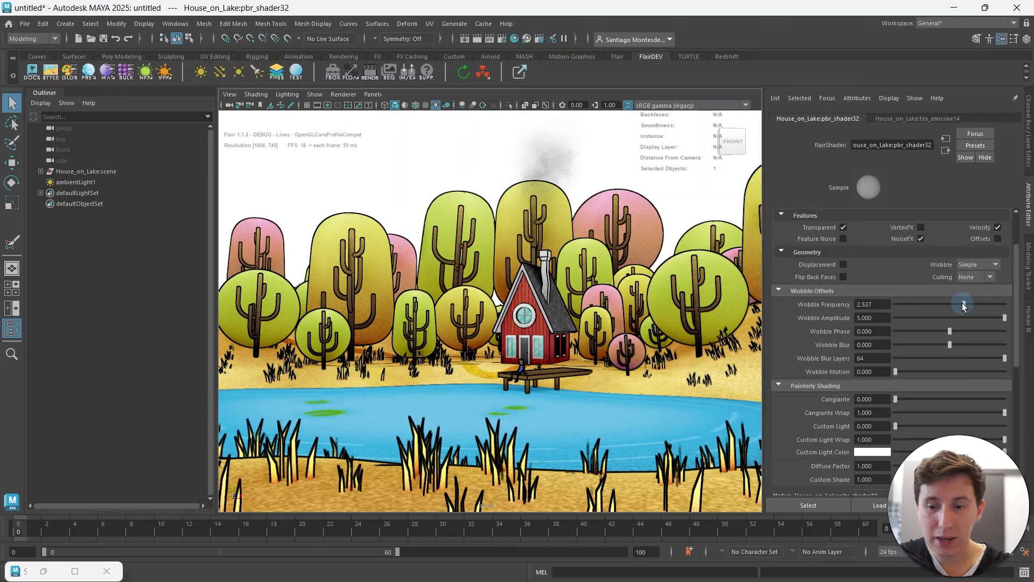
drag(963, 305, 959, 306)
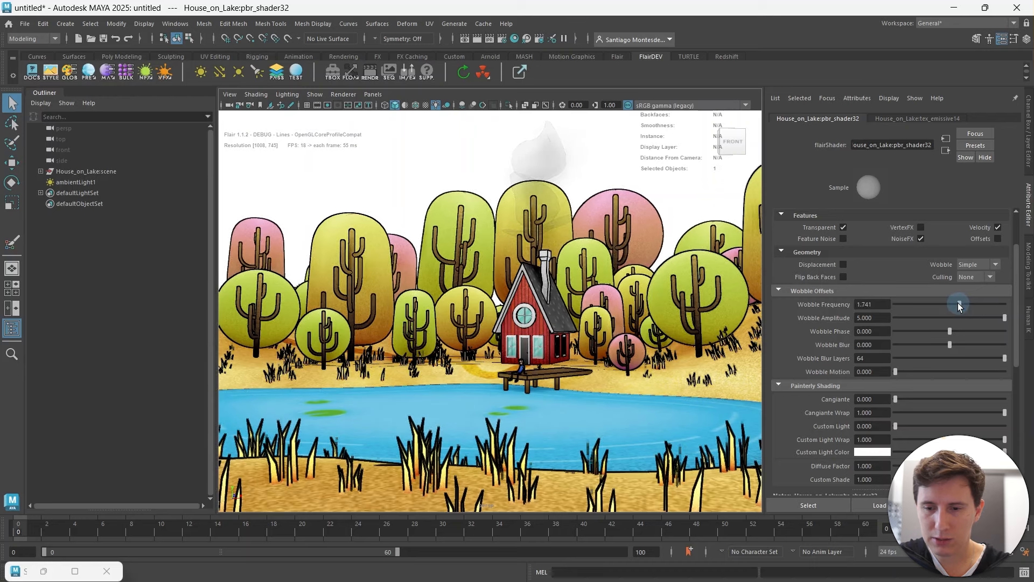
drag(879, 304, 816, 300)
text(1)
key(Return)
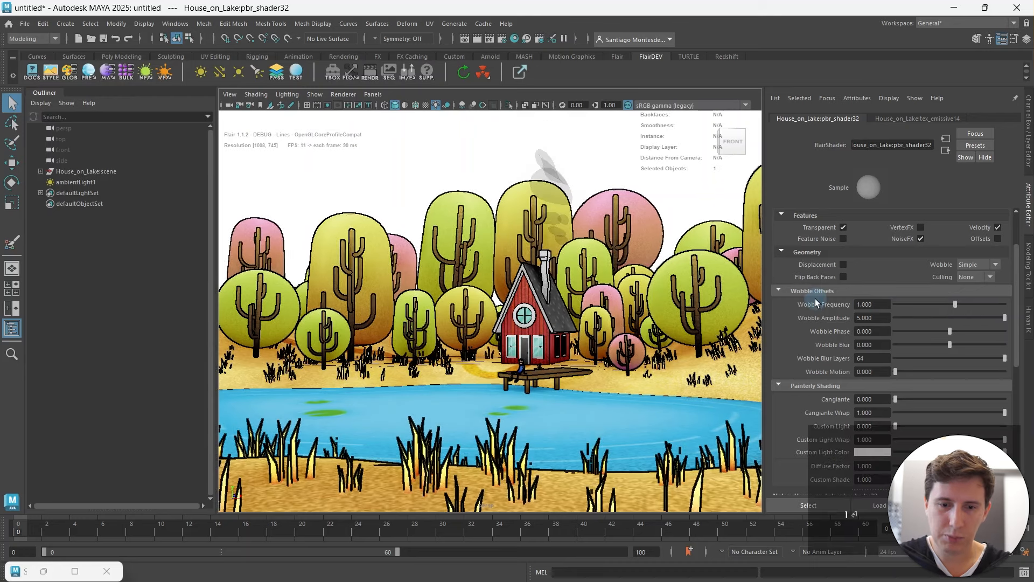
click(558, 173)
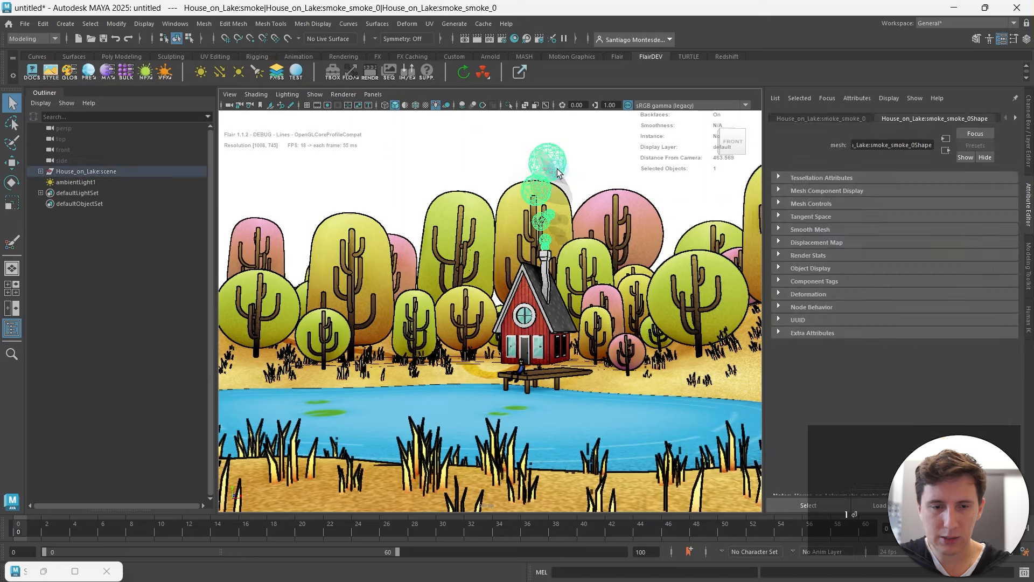
click(599, 166)
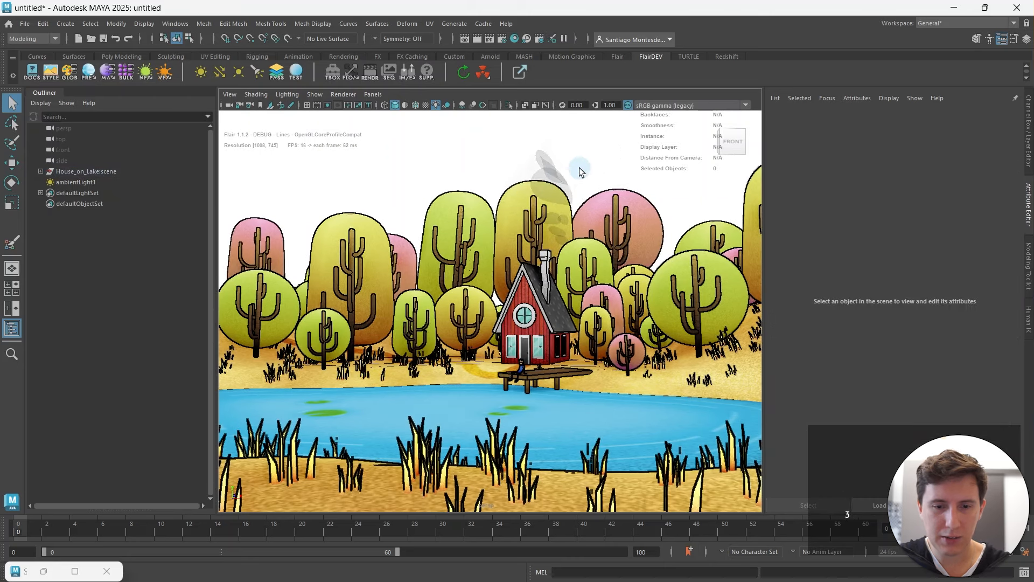
Lower the Transparency of the chimney smoke's material to about 0.672.
click(551, 164)
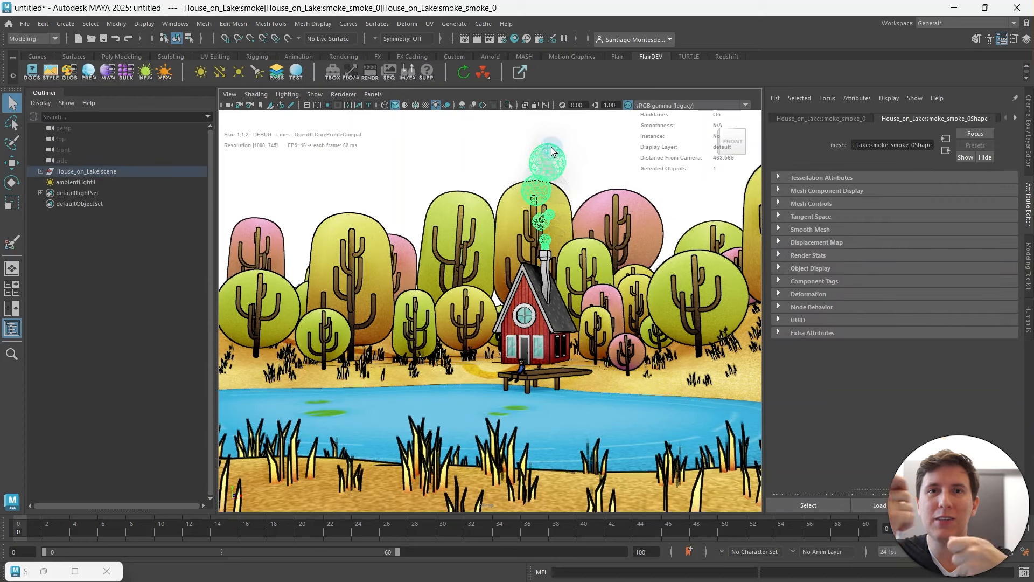
click(110, 78)
scroll(840, 372, down, 5)
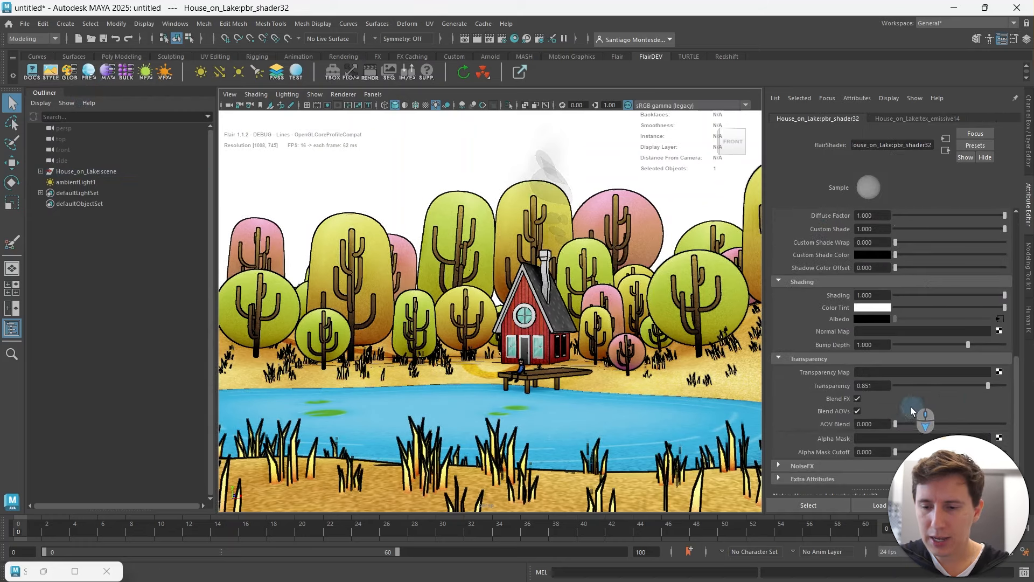
drag(980, 386, 967, 387)
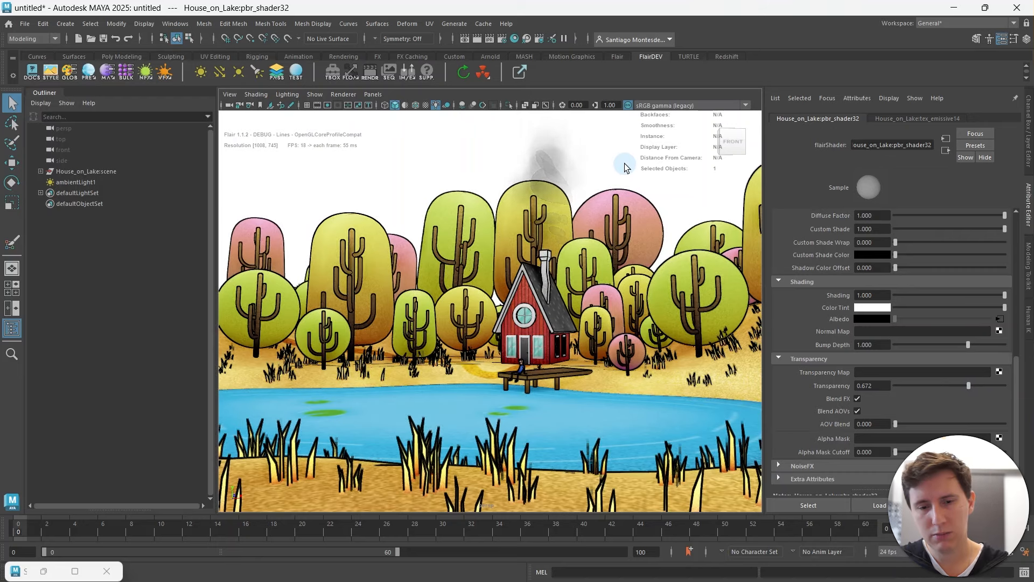
mouse_move(464, 245)
alt+middle_down()
mouse_move(489, 245)
mouse_move(467, 244)
alt+middle_up()
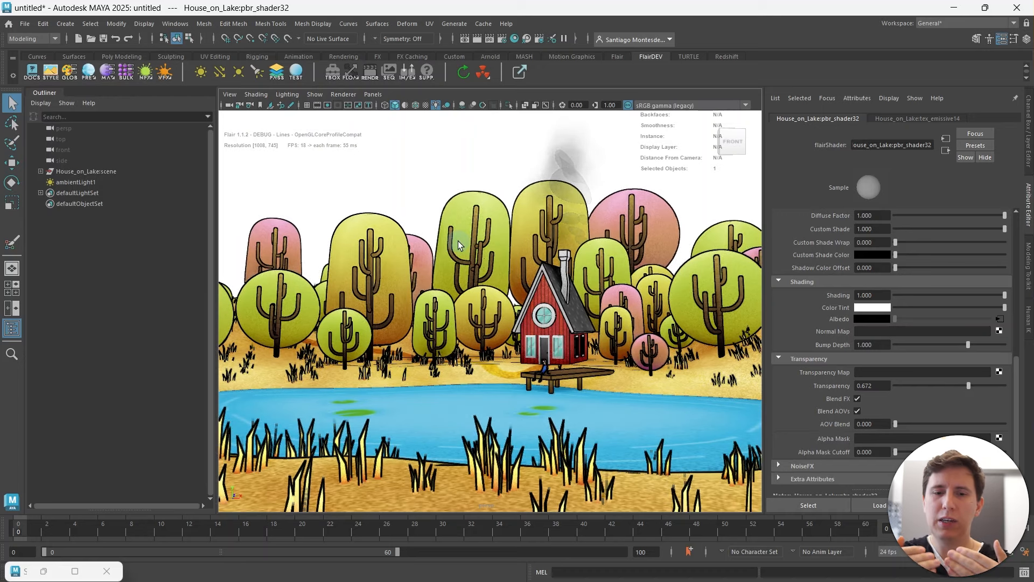
scroll(829, 323, up, 10)
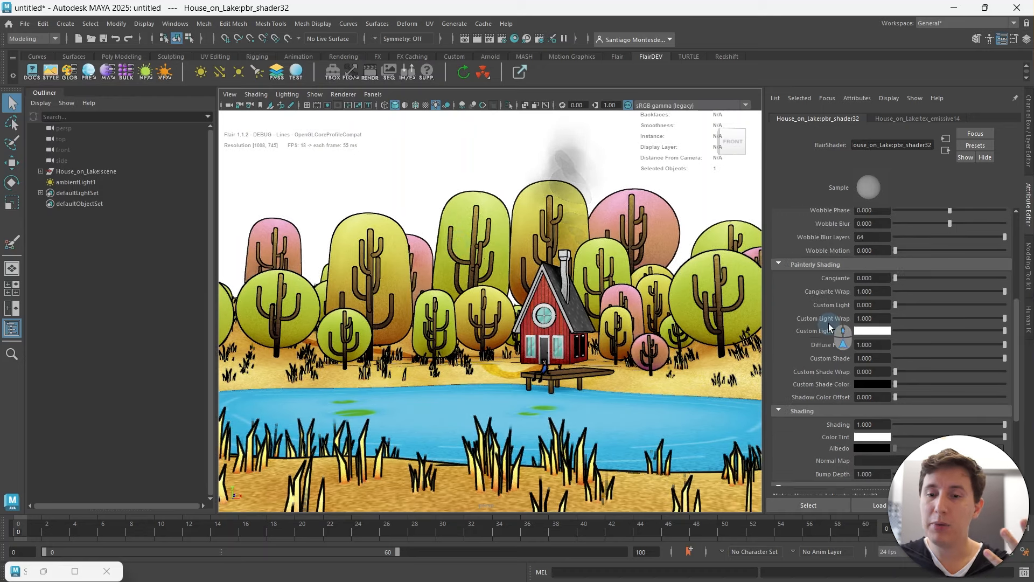
Try an ambient occlusion strength of about 2.296 in the Flair globals and inspect the shading around the house and trees.
click(73, 75)
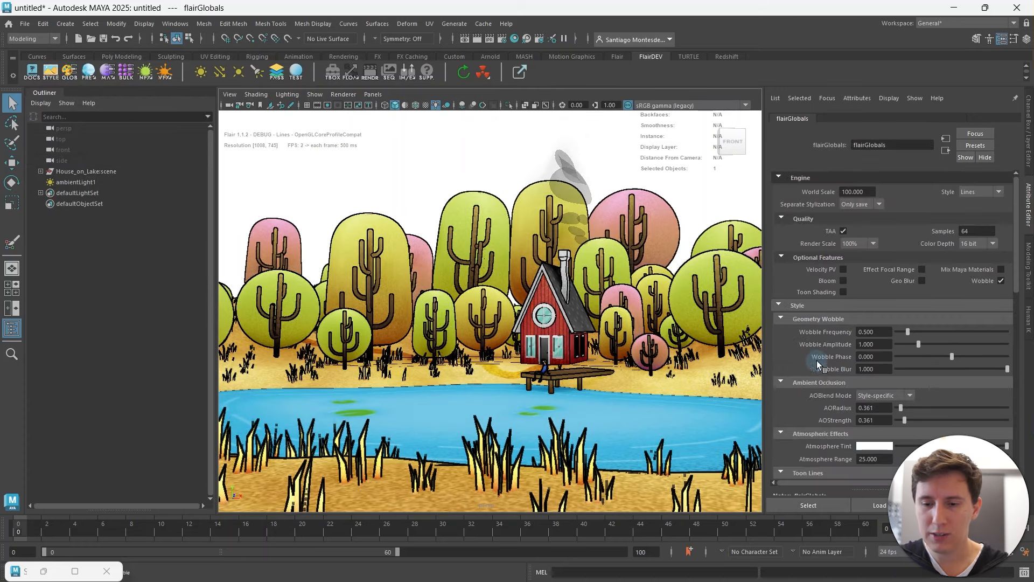
scroll(824, 377, down, 5)
drag(906, 388, 946, 386)
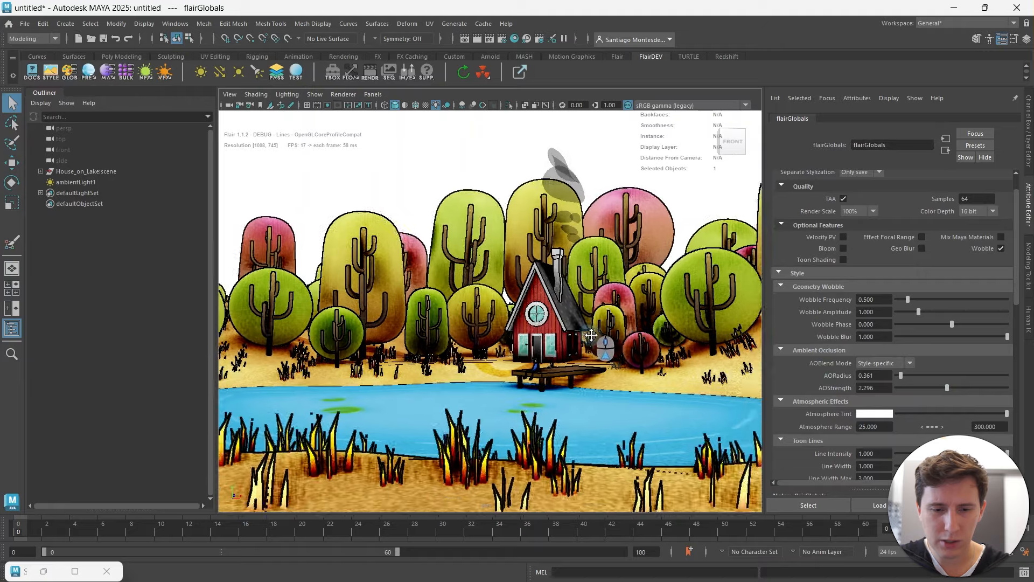
scroll(608, 341, up, 2)
alt+right_drag(608, 341, 596, 342)
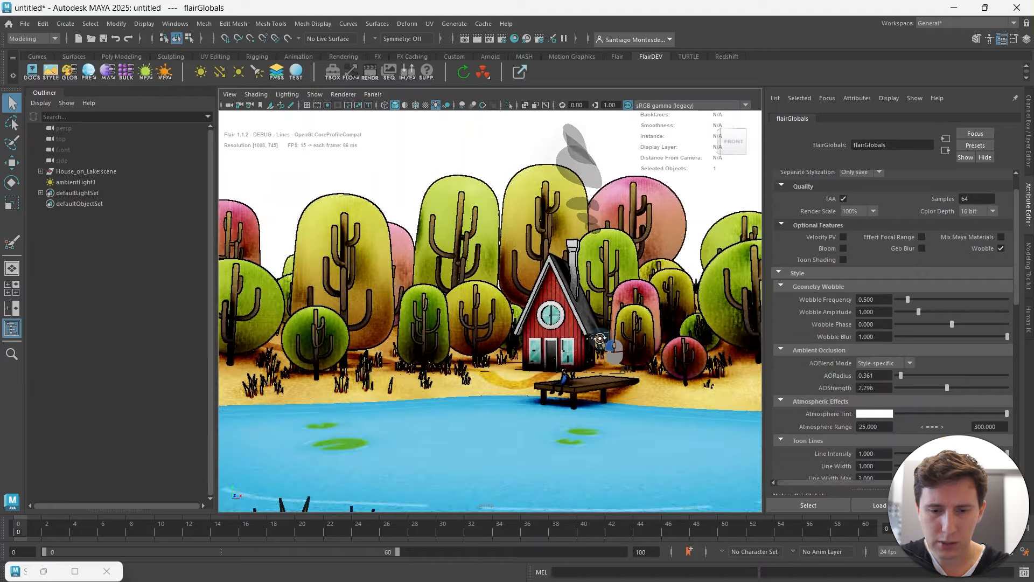
alt+drag(595, 342, 589, 330)
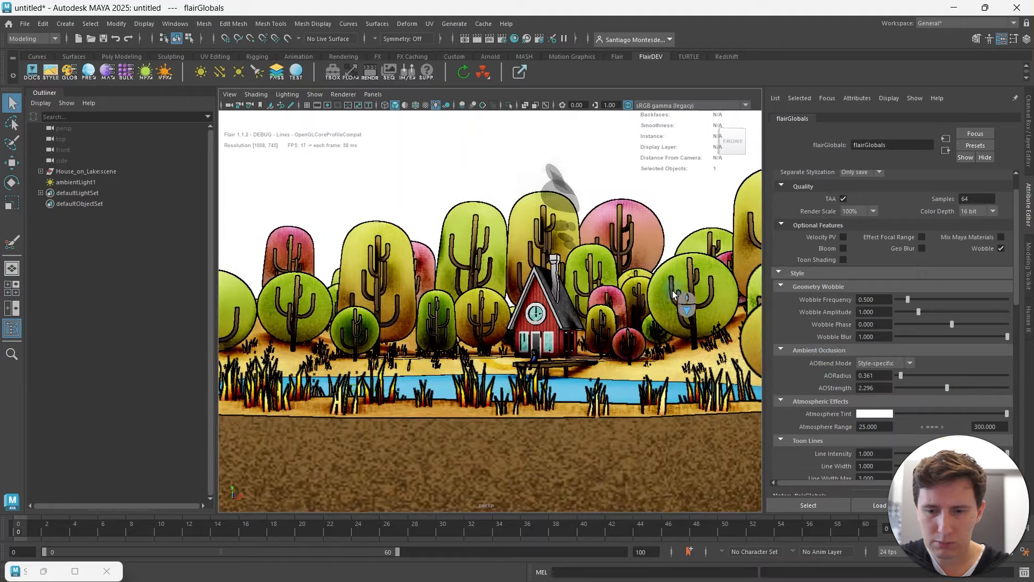
alt+middle_drag(672, 273, 631, 281)
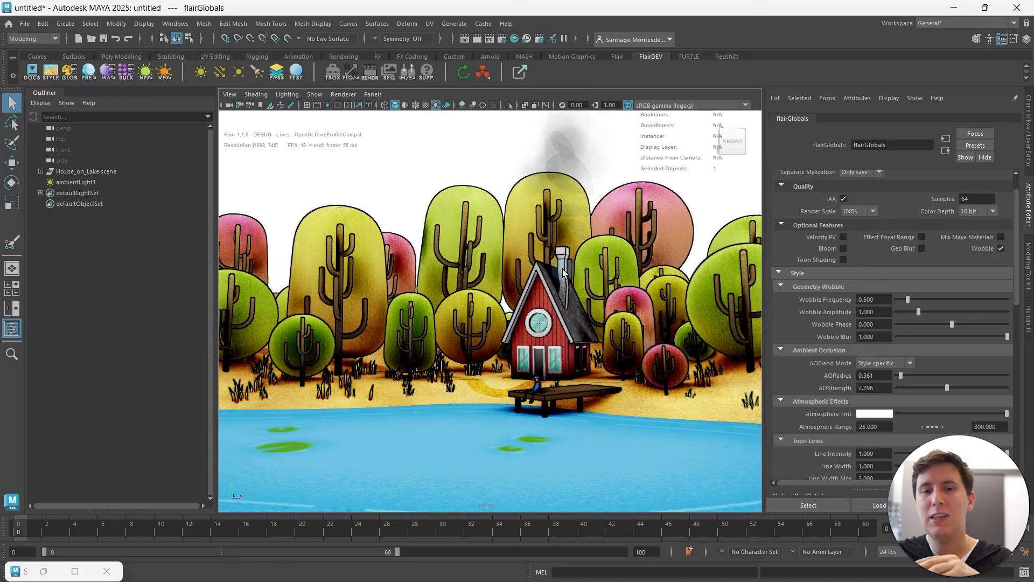
Set the perspective camera's Far Clip Plane to 10000.
click(229, 94)
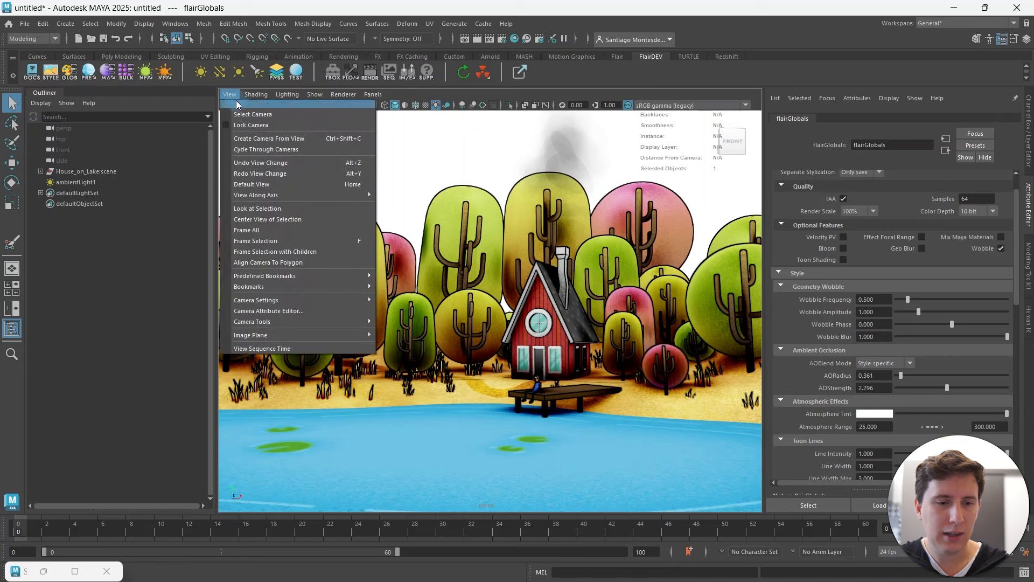
click(246, 105)
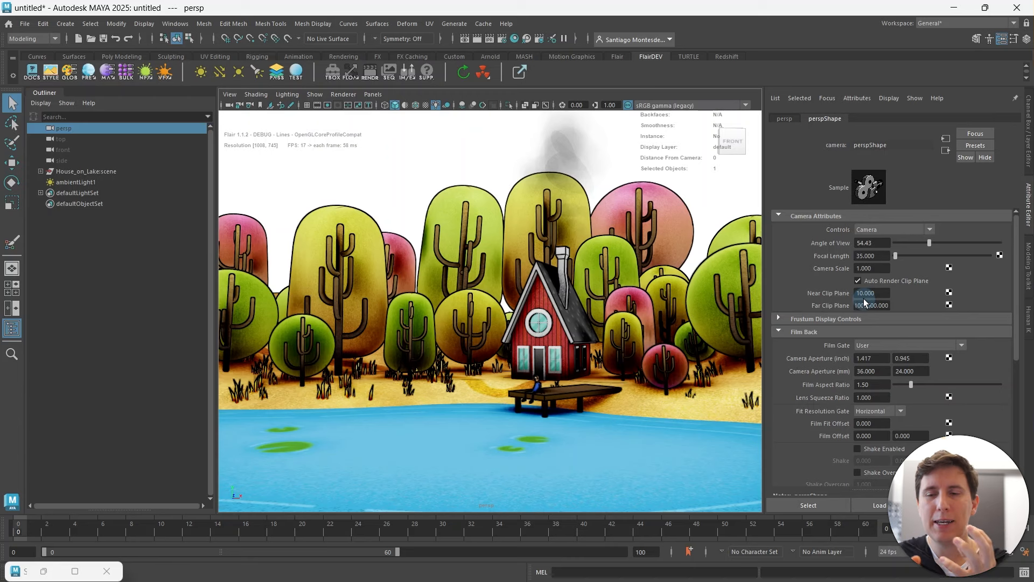
click(873, 304)
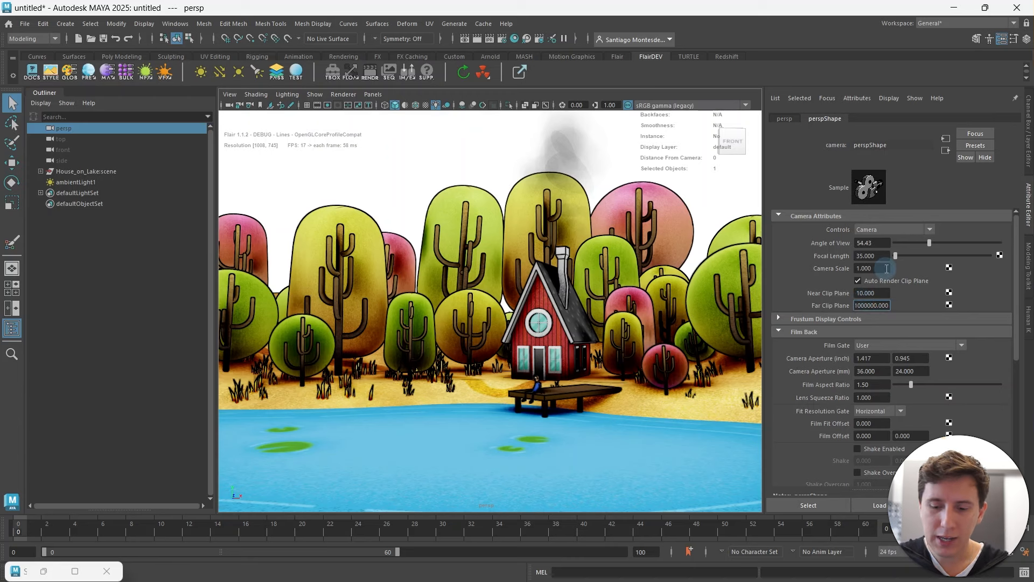
key(BackSpace)
key(Return)
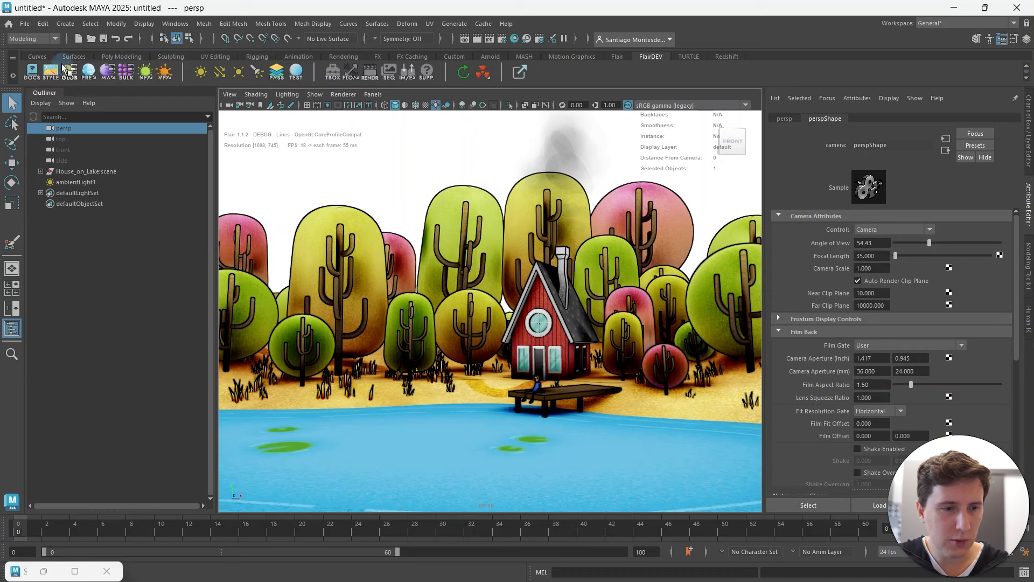
Reduce the ambient occlusion in the Flair globals to a strength of about 0.674 and a radius of about 0.256.
click(77, 78)
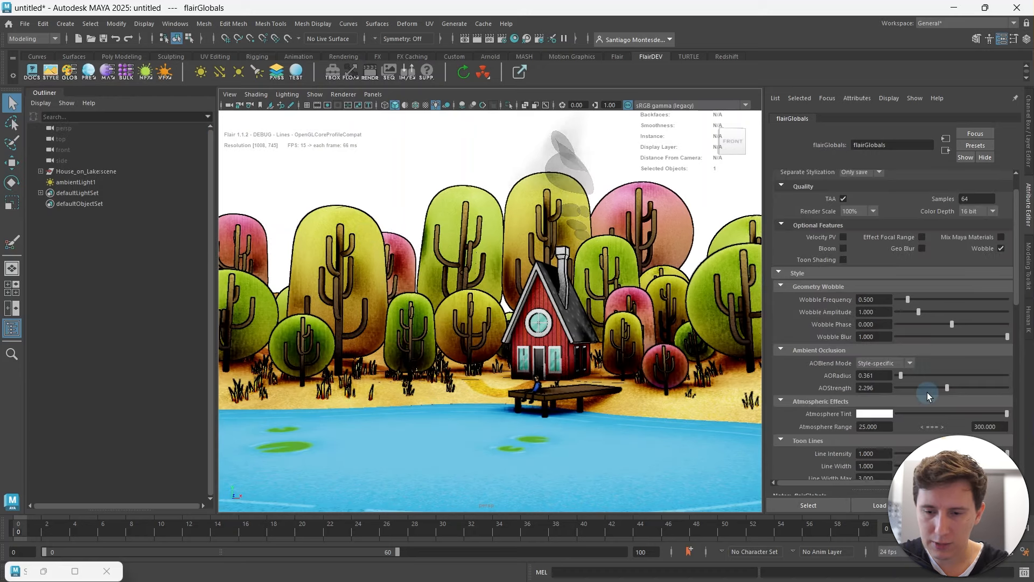
drag(922, 389, 900, 375)
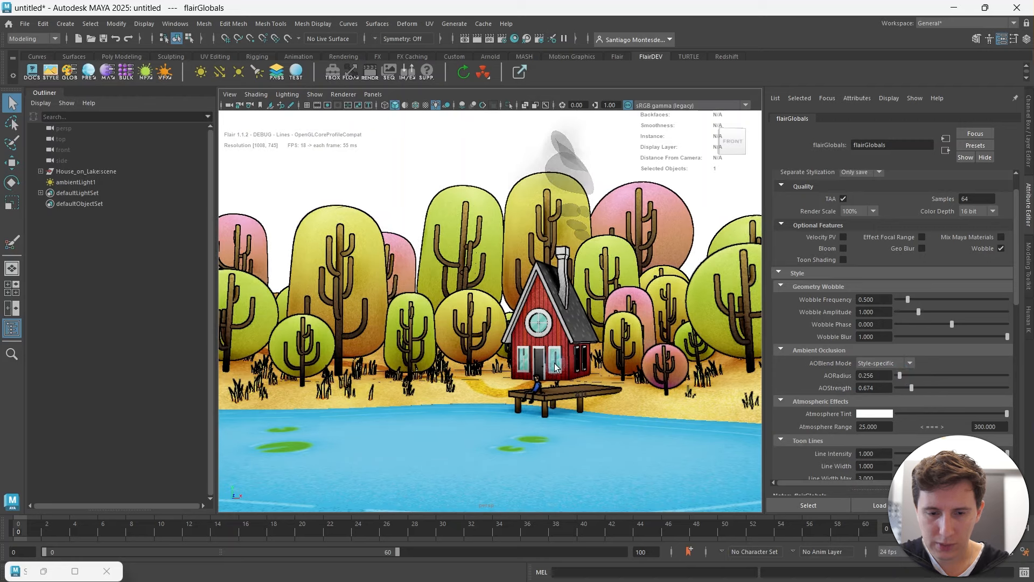
alt+middle_drag(555, 366, 563, 351)
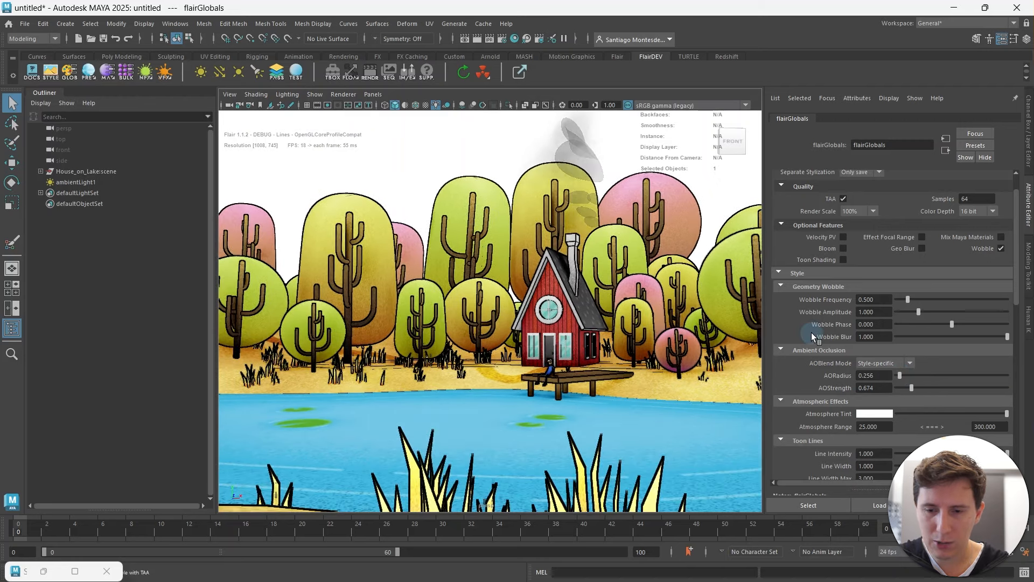
Enable the optional Geo Blur feature in the Flair globals and select the character sitting on the dock.
scroll(815, 349, down, 2)
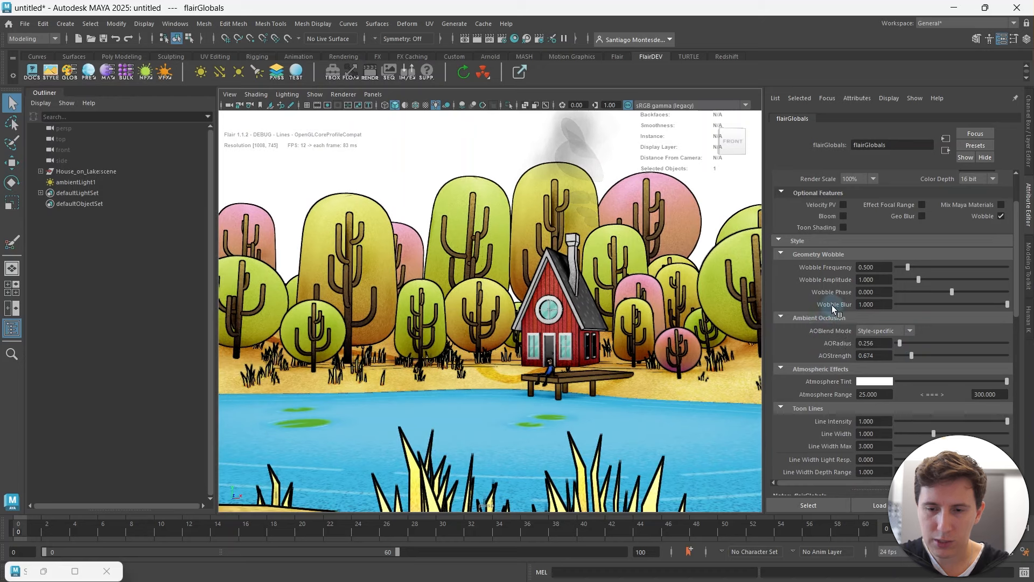
scroll(916, 272, up, 2)
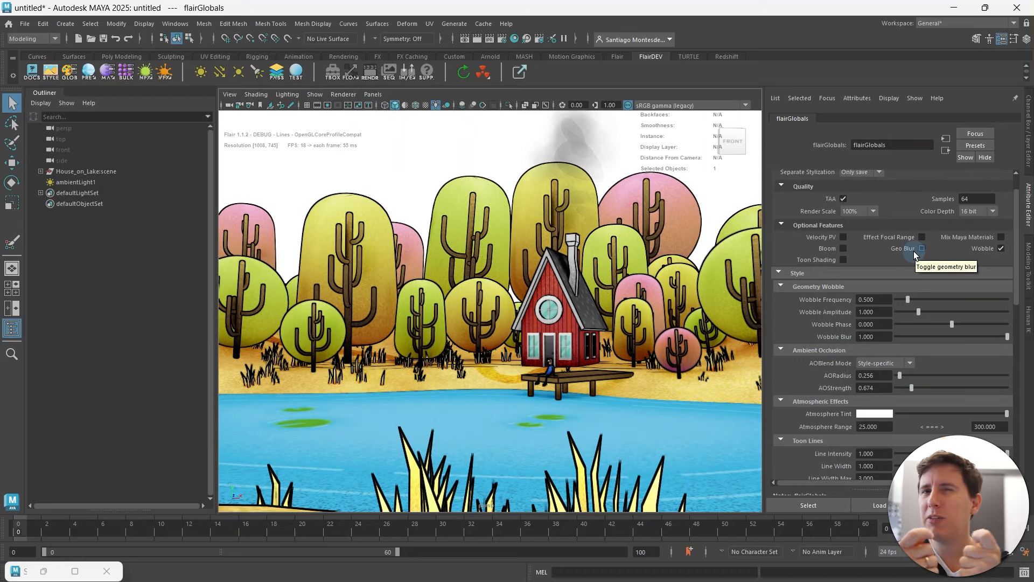
click(914, 250)
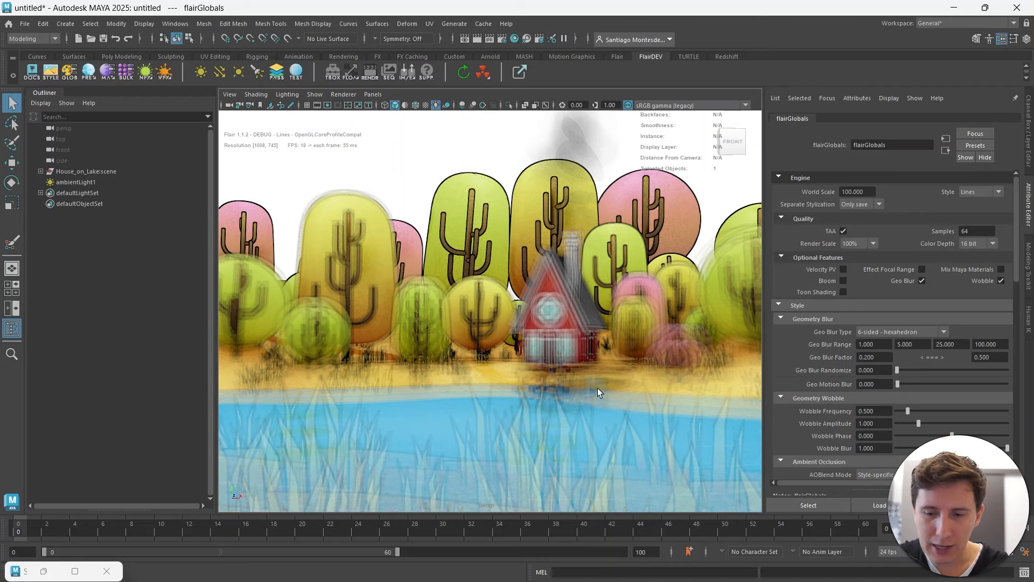
click(541, 377)
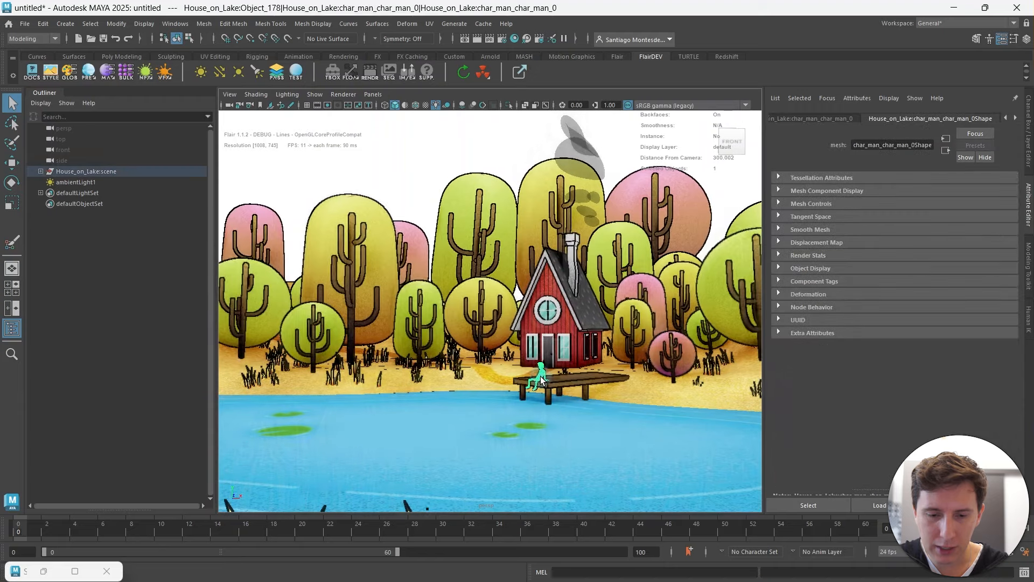
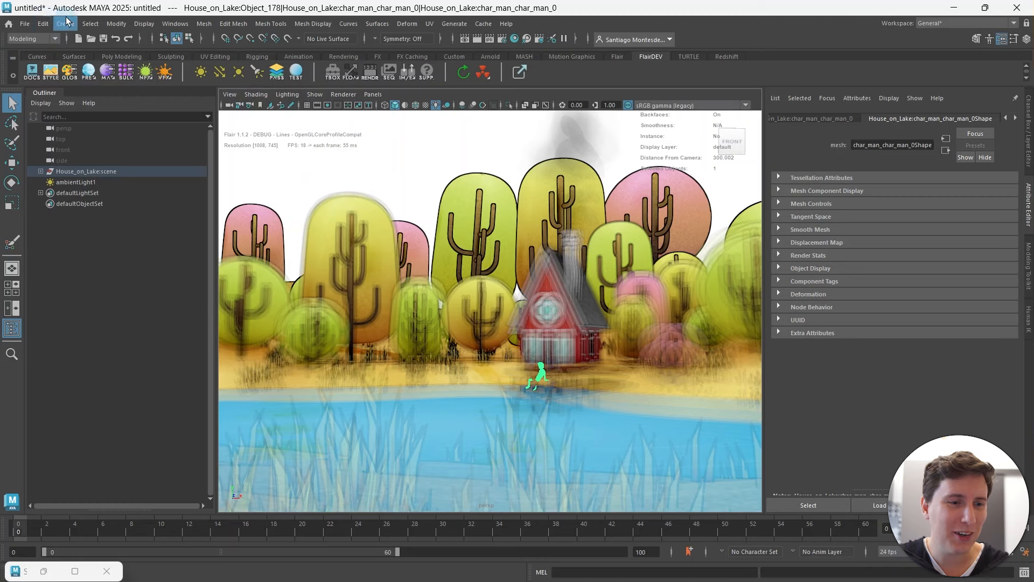
Create a new camera and name it shotcam.
click(66, 23)
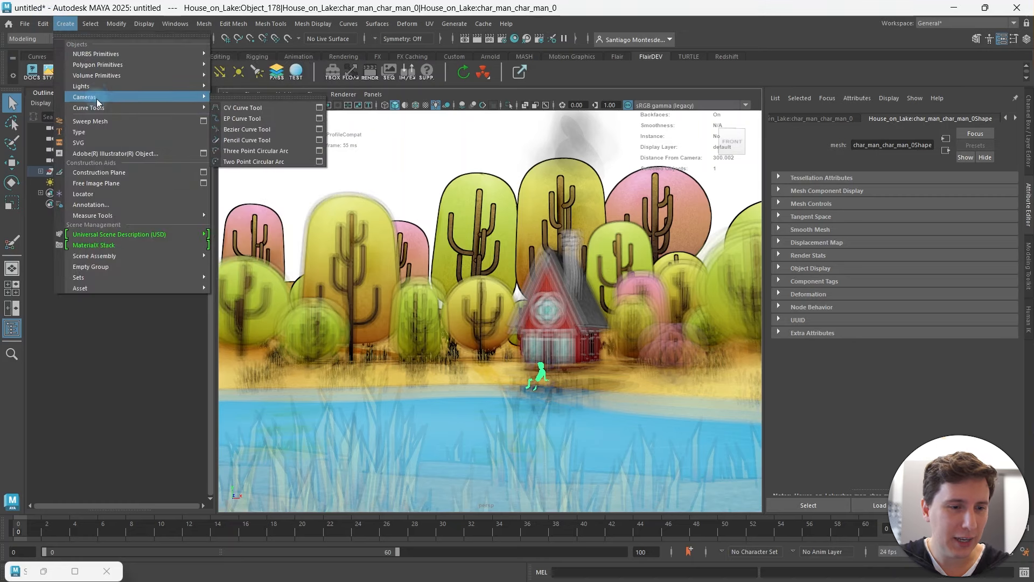
mouse_move(99, 96)
click(270, 106)
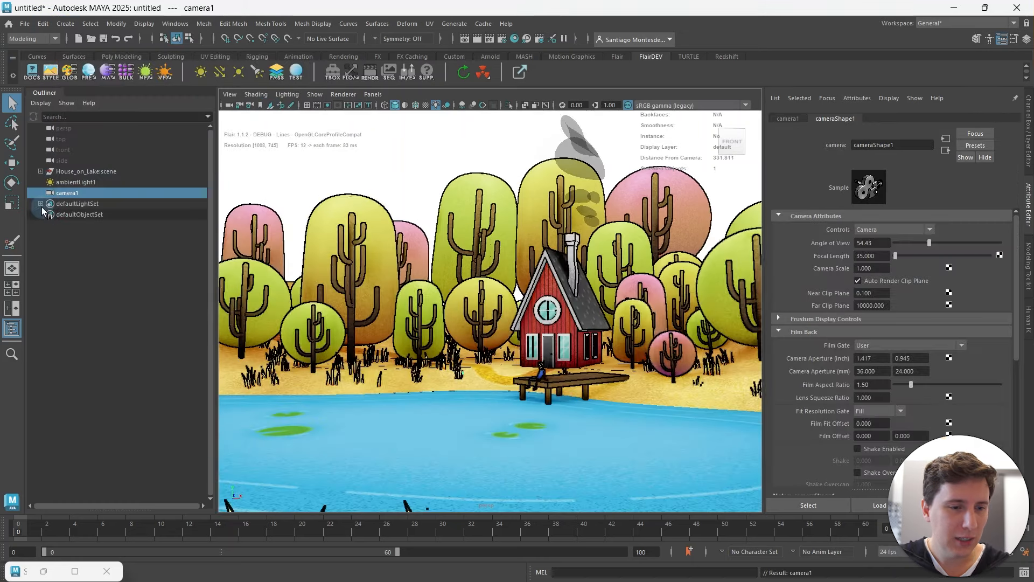
double_click(87, 193)
text(shotcam)
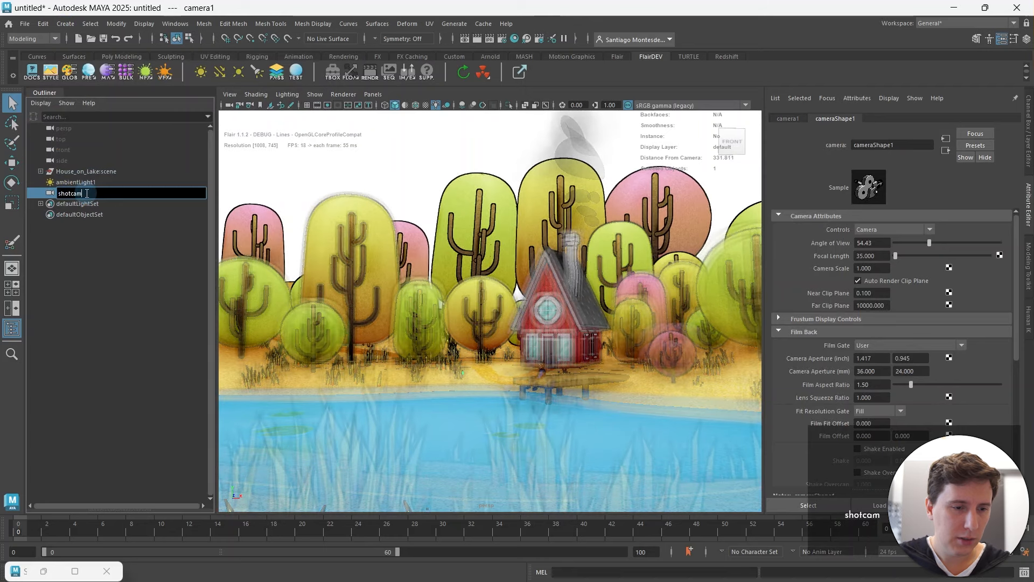
key(Return)
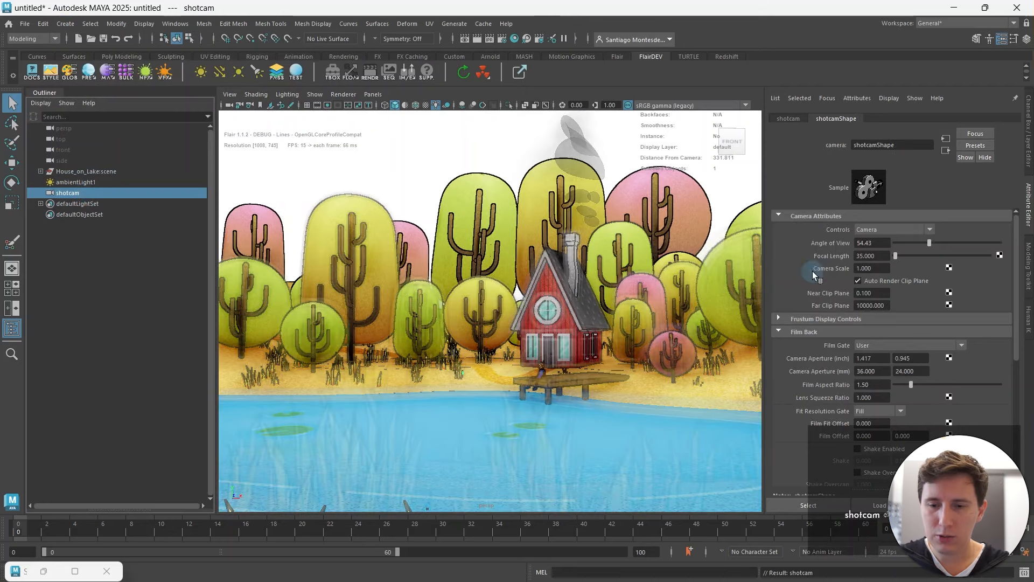
Set the shotcam's Focal Length to 70.
click(866, 256)
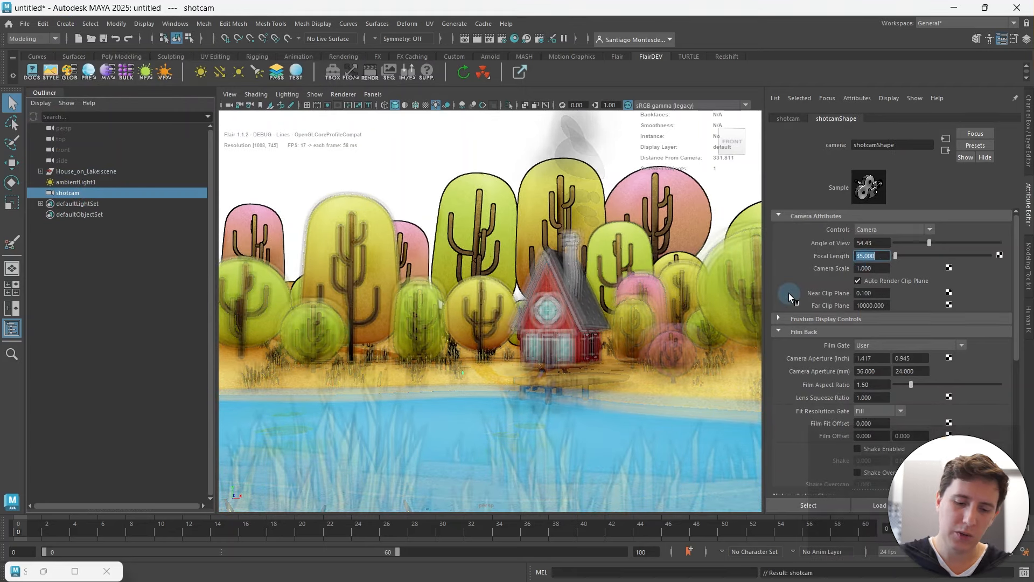
text(70)
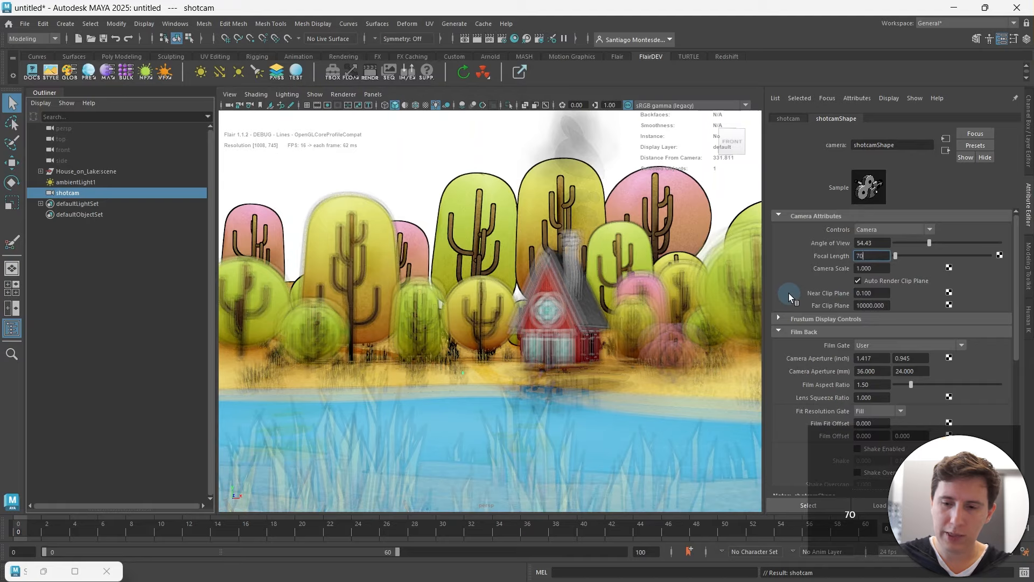
key(Return)
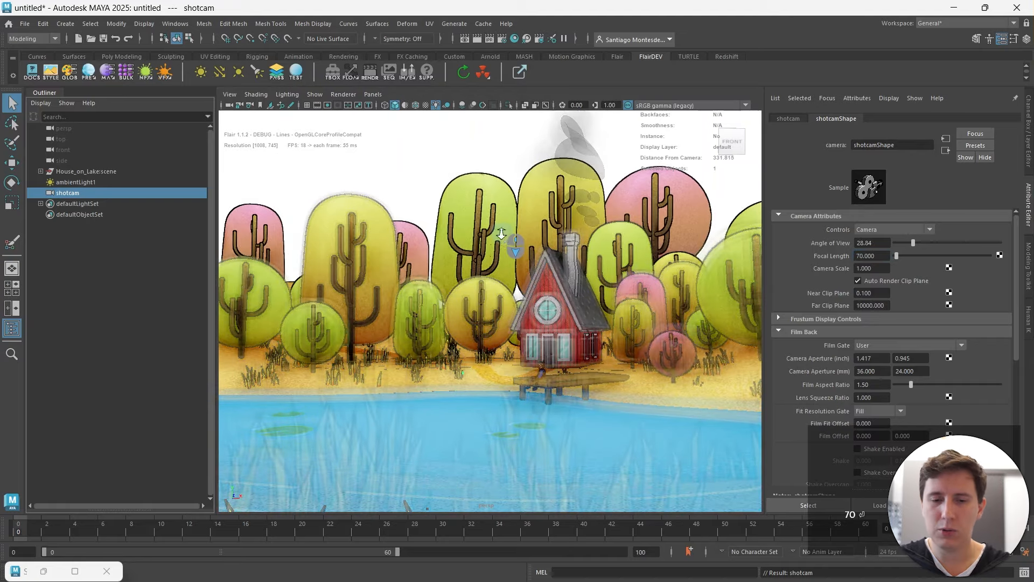
Frame the red house, the dock and the surrounding trees through the shotcam.
scroll(221, 225, down, 3)
scroll(478, 231, up, 10)
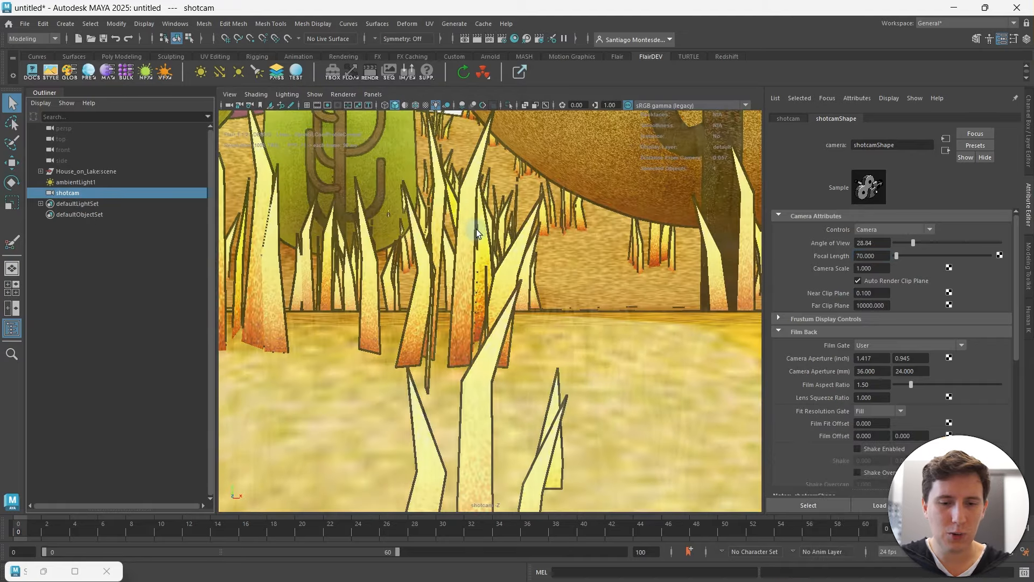
scroll(478, 232, down, 10)
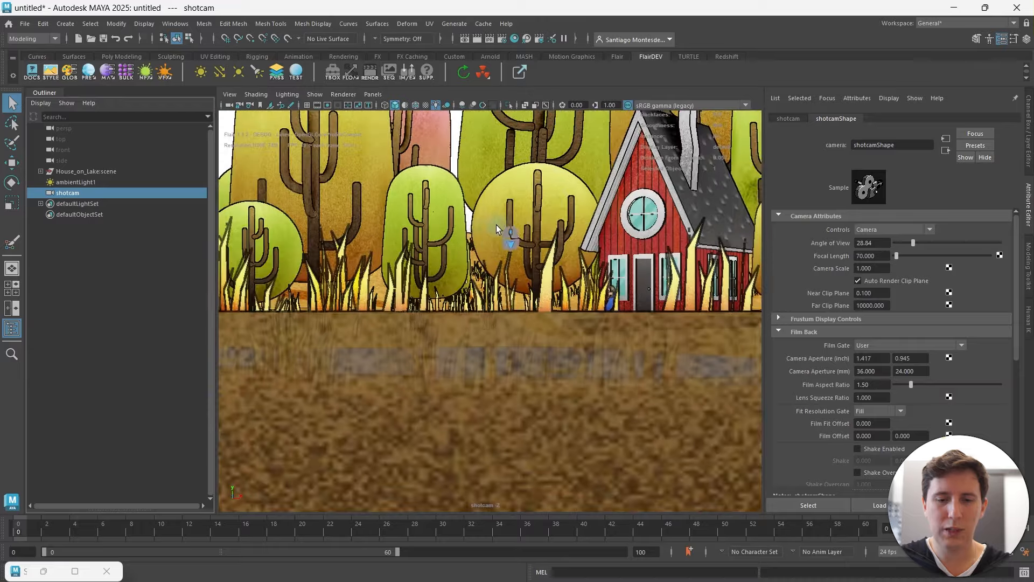
scroll(542, 266, down, 5)
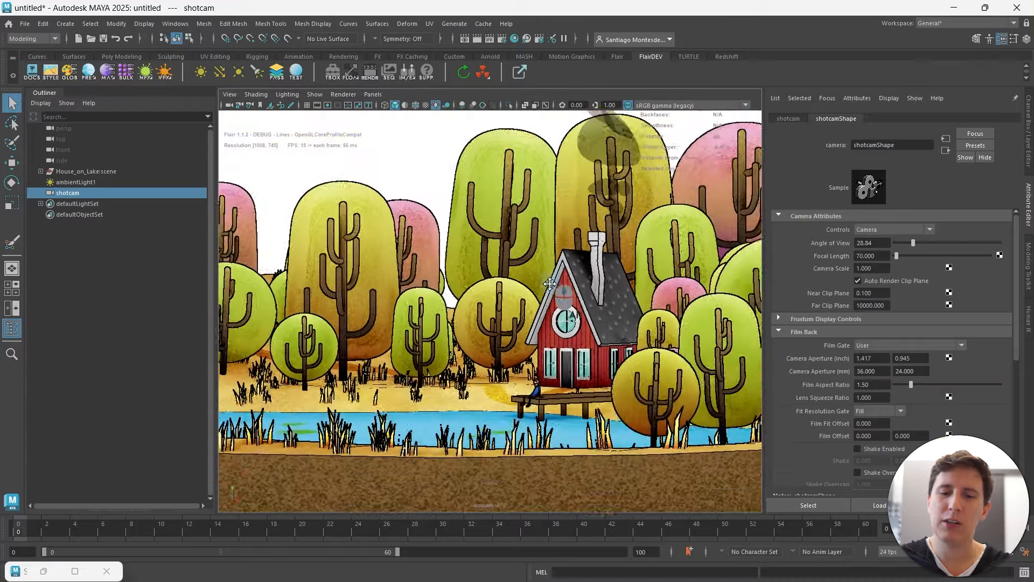
scroll(544, 290, up, 3)
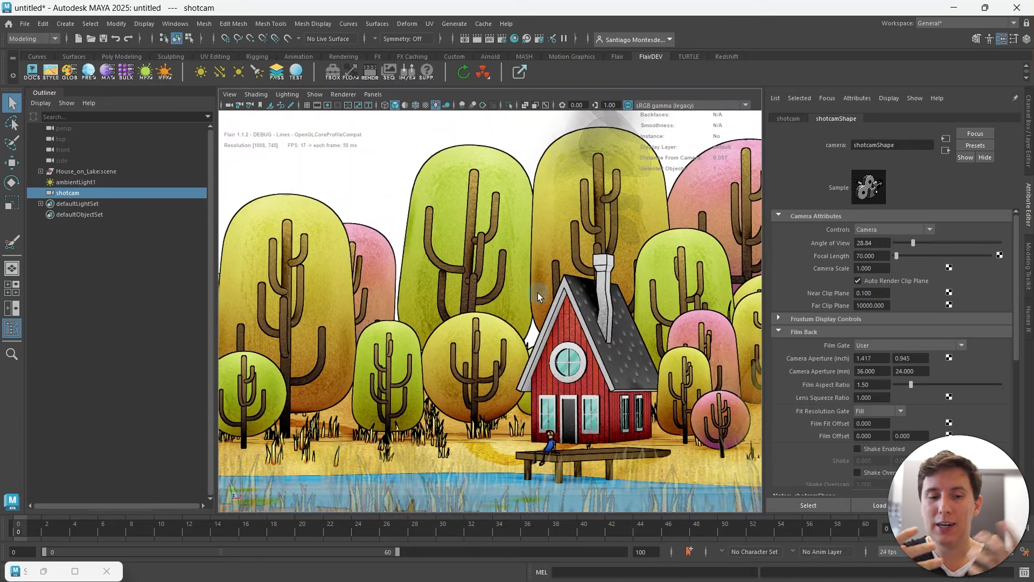
mouse_move(463, 264)
alt+middle_down()
mouse_move(490, 278)
mouse_move(481, 268)
alt+middle_up()
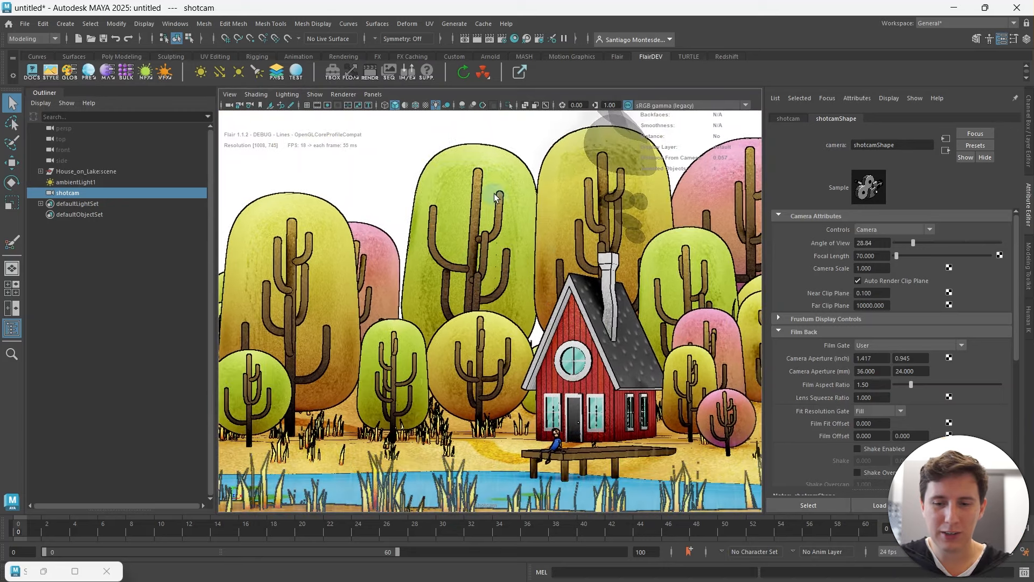
Set the shotcam's Near Clip Plane to 10 and its Far Clip Plane to 100000.
click(830, 293)
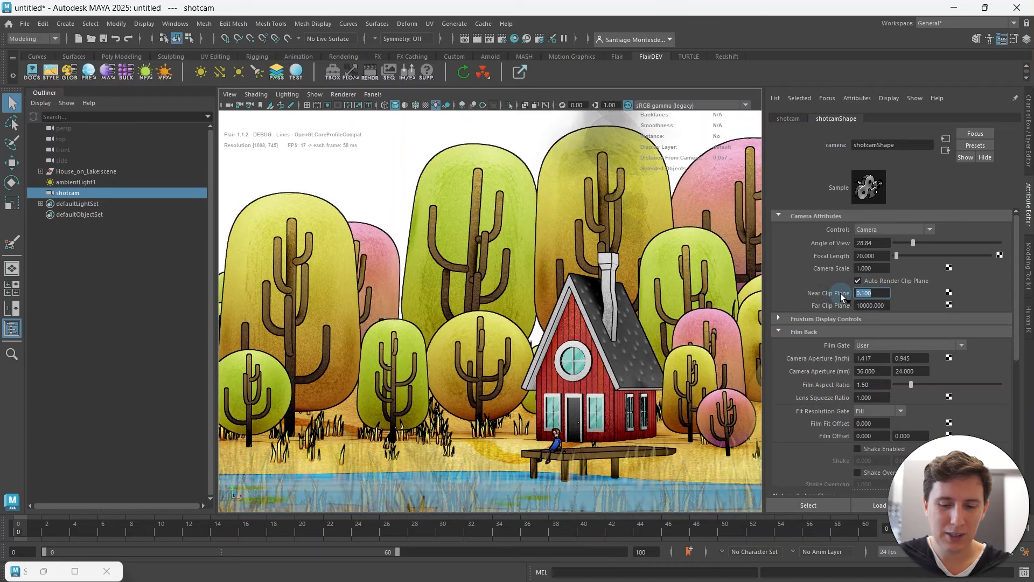
text(10)
key(Return)
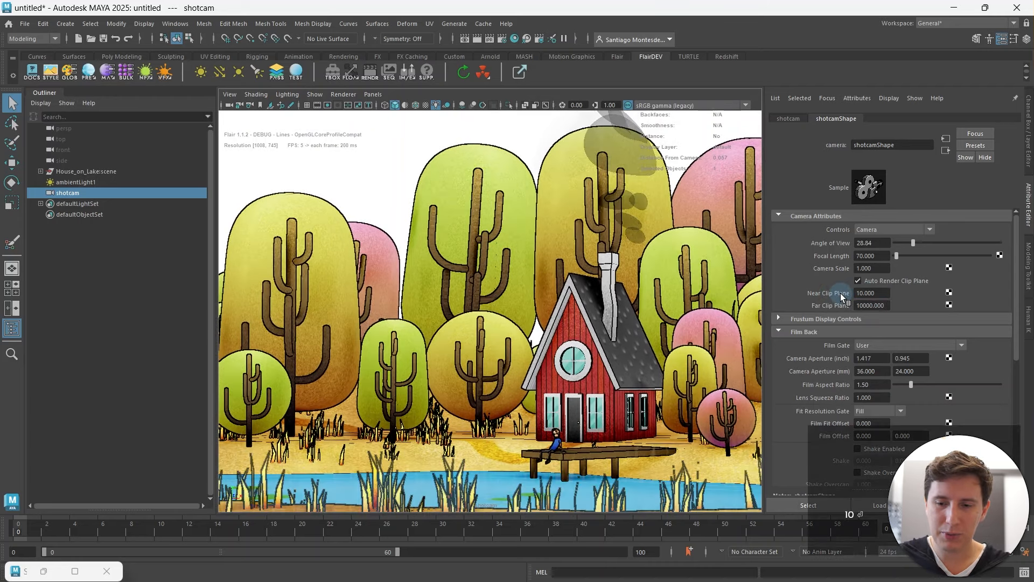
click(876, 305)
key(Left)
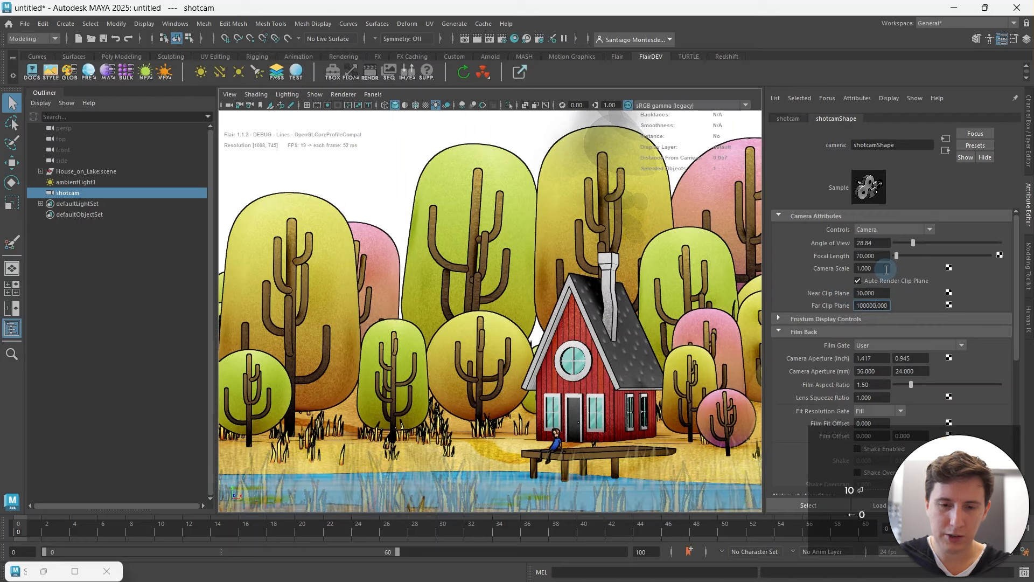
key(Return)
alt+middle_drag(460, 271, 441, 286)
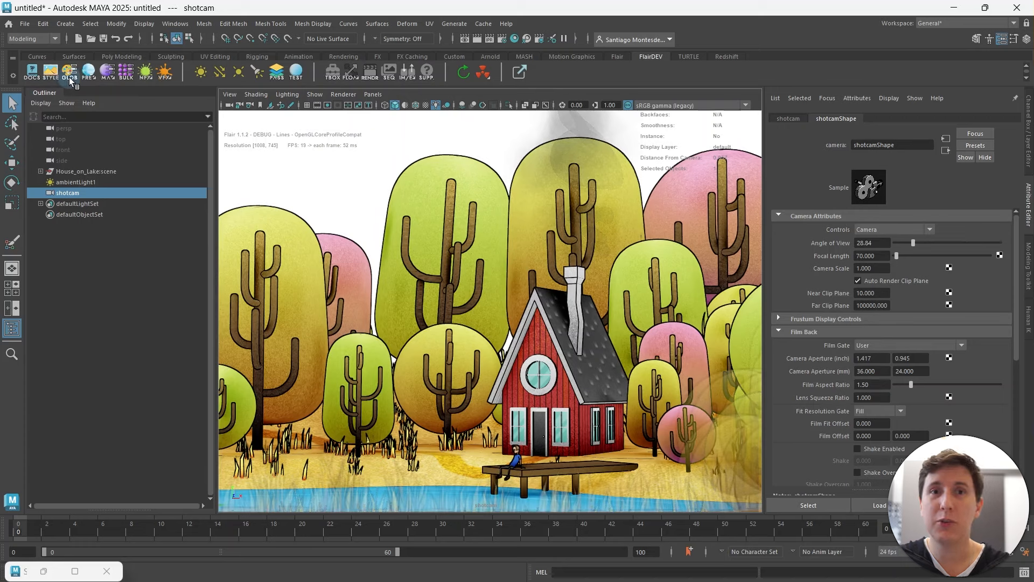
Examine the Geometry Blur settings in the Flair globals and the clip plane values of the shotcam.
click(69, 77)
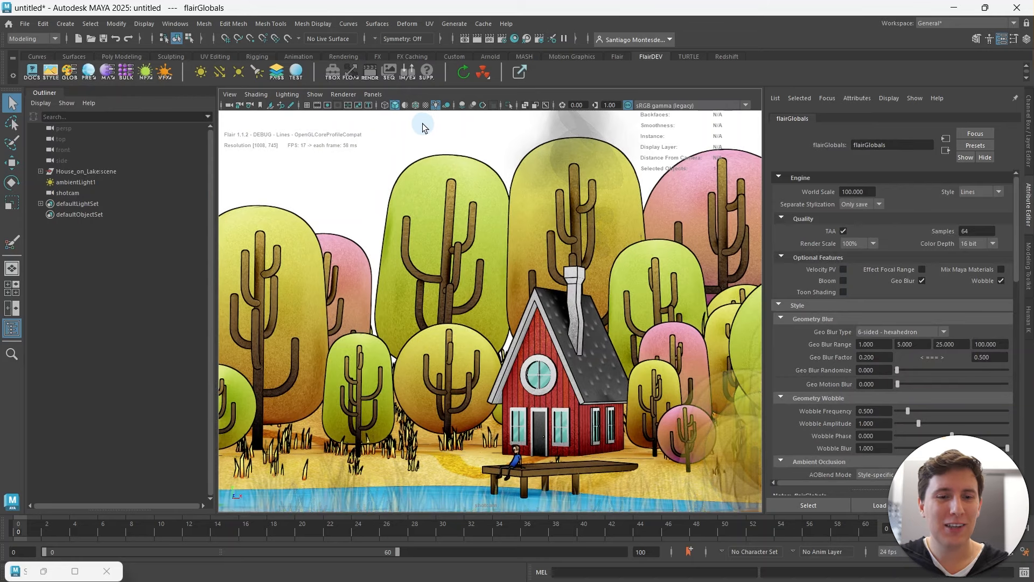
alt+middle_drag(395, 149, 390, 164)
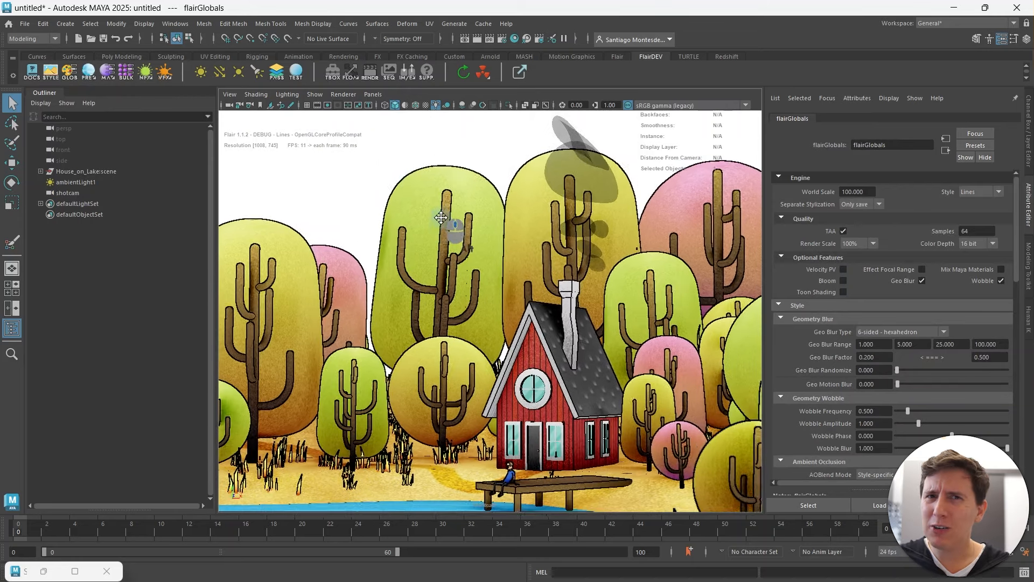
alt+middle_drag(441, 217, 434, 215)
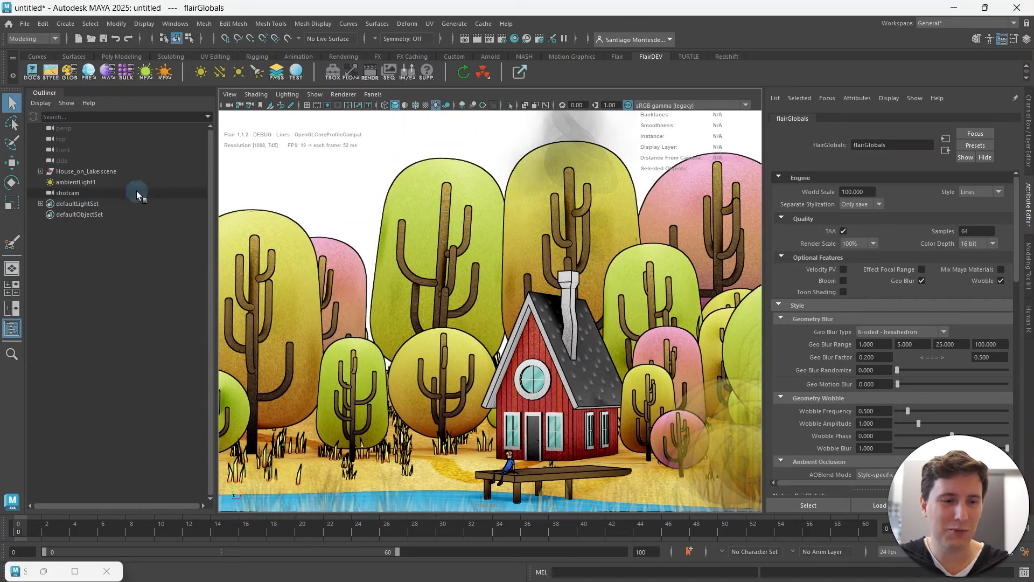
click(97, 194)
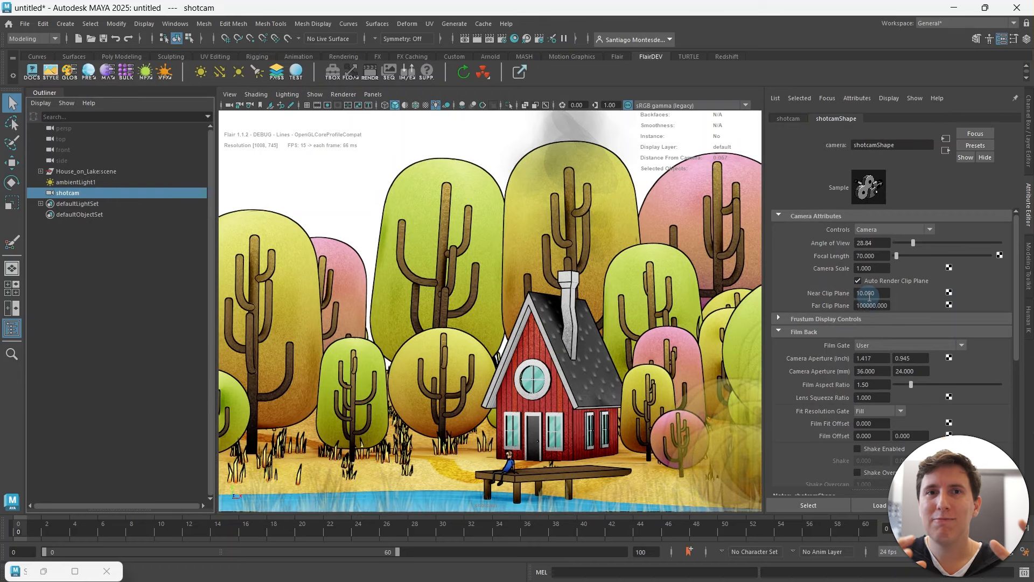
Reframe the shotcam on the house and select the character on the dock to check its distance from the camera.
scroll(601, 365, down, 2)
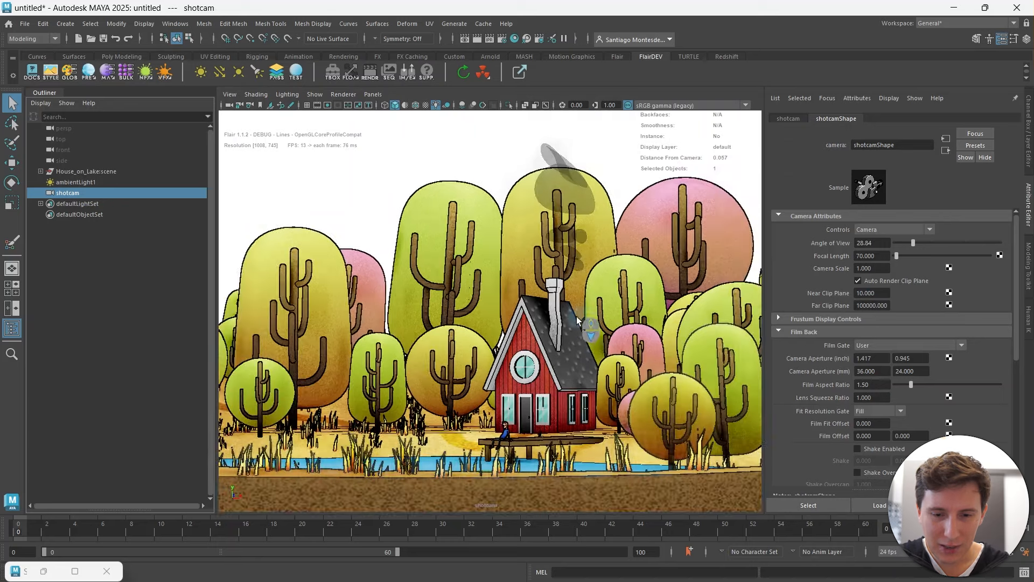
alt+middle_drag(579, 316, 585, 321)
scroll(525, 439, up, 3)
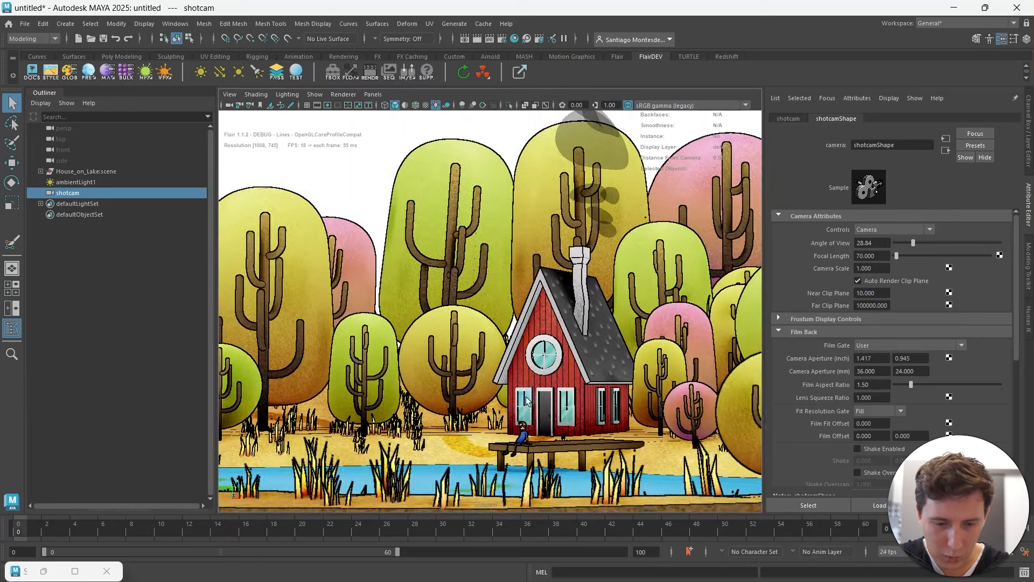
click(523, 437)
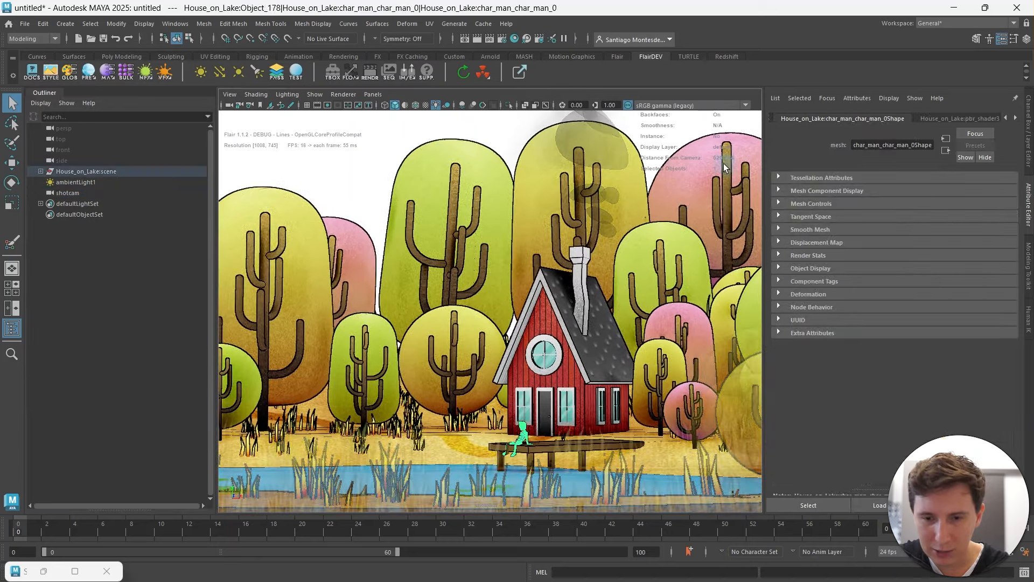
alt+drag(707, 196, 700, 194)
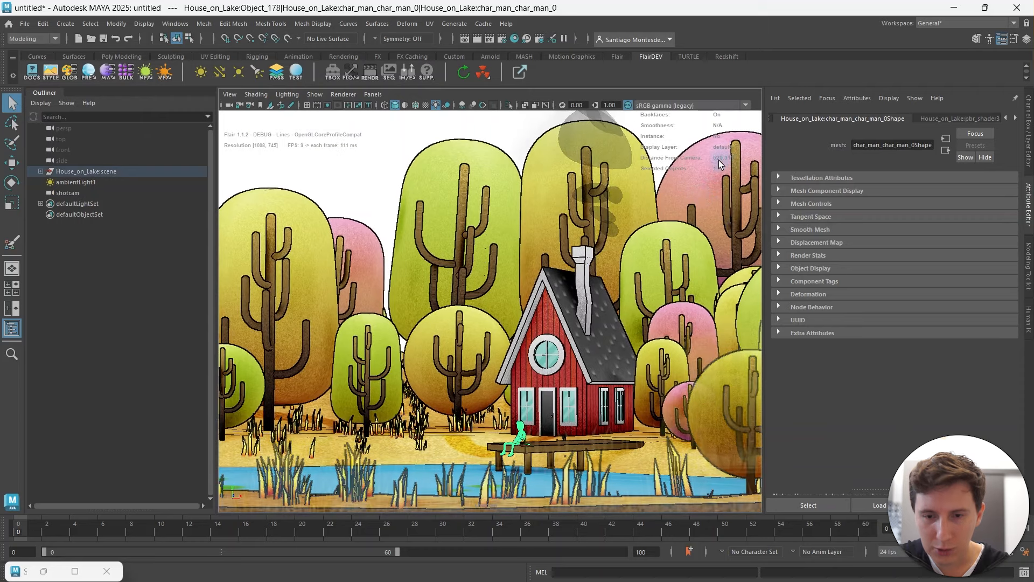
Set the second Geo Blur Range value in the Flair globals to 4.
click(72, 70)
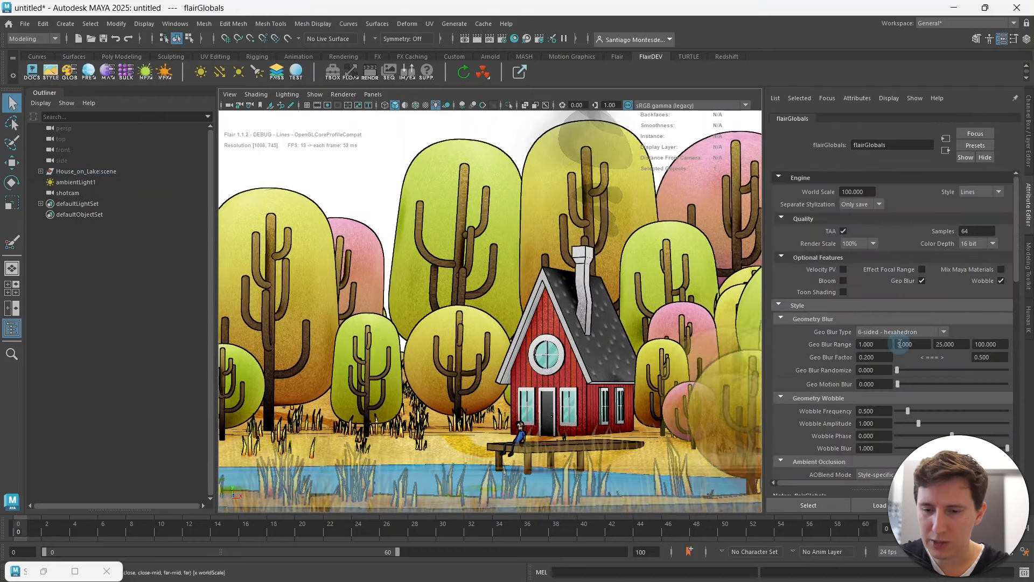
click(910, 345)
click(843, 192)
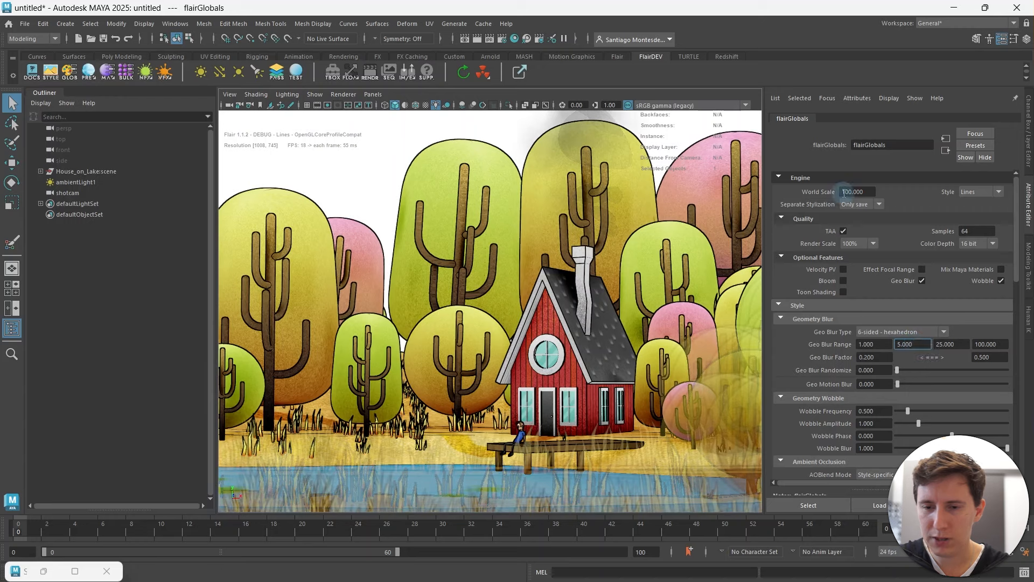
click(916, 344)
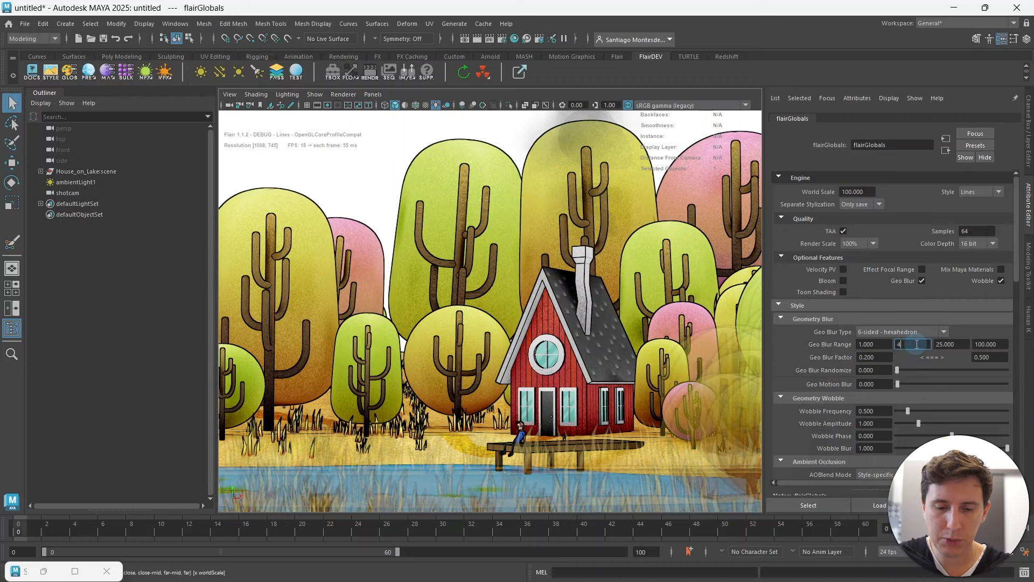
text(4)
key(Return)
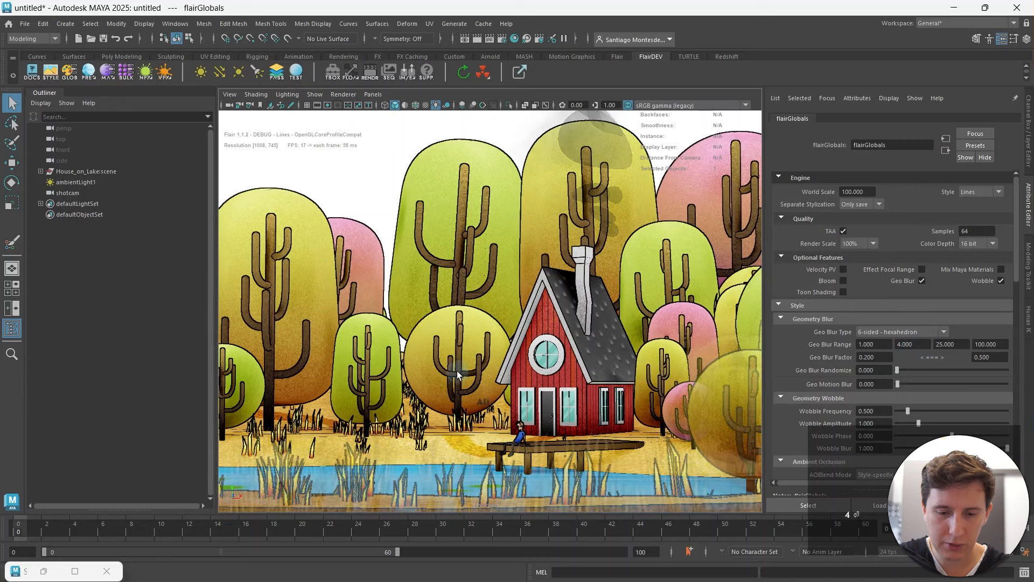
Change the Geo Blur Type to 20-sided - icosahedron and raise Geo Blur Randomize to about 0.384.
alt+middle_drag(457, 370, 465, 364)
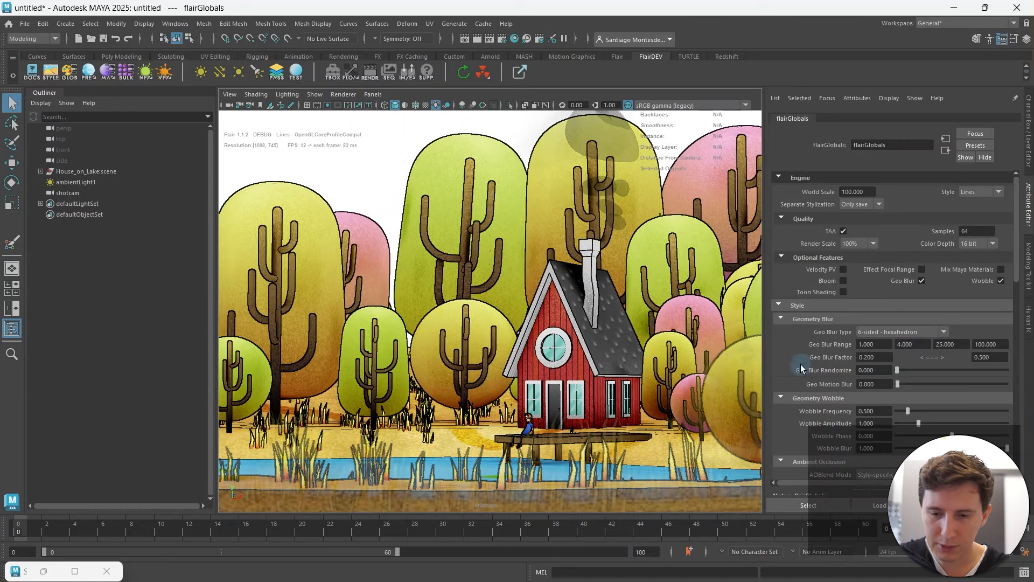
click(896, 331)
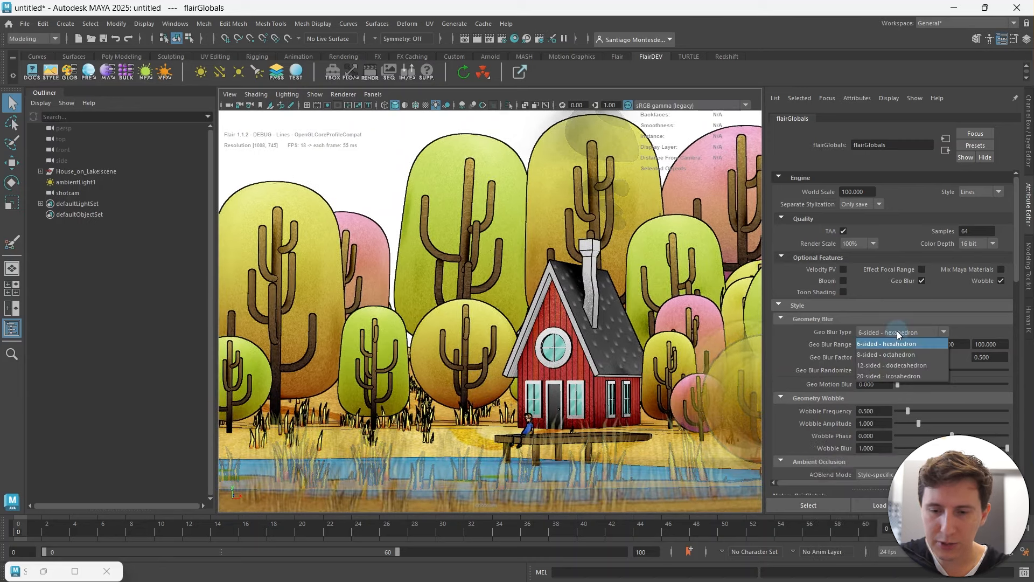
click(900, 377)
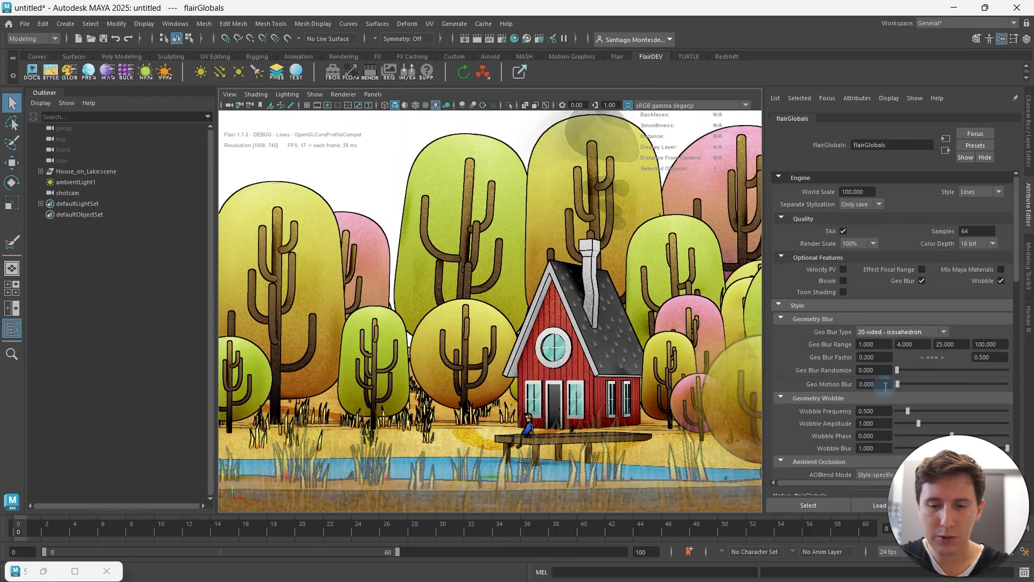
drag(898, 370, 925, 370)
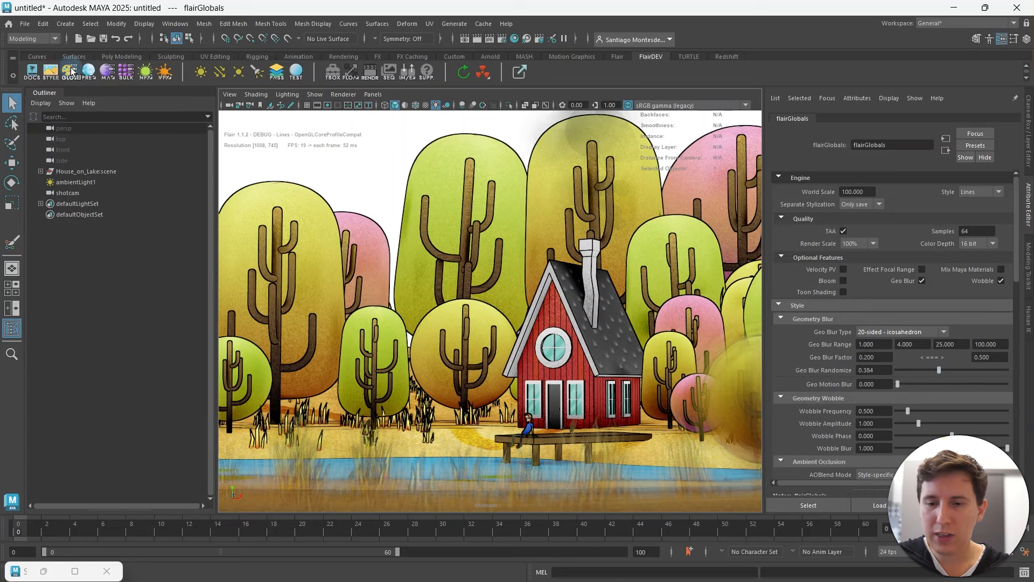
Reduce the Line Width of the toon lines in the Flair globals to about 0.665.
scroll(813, 360, down, 5)
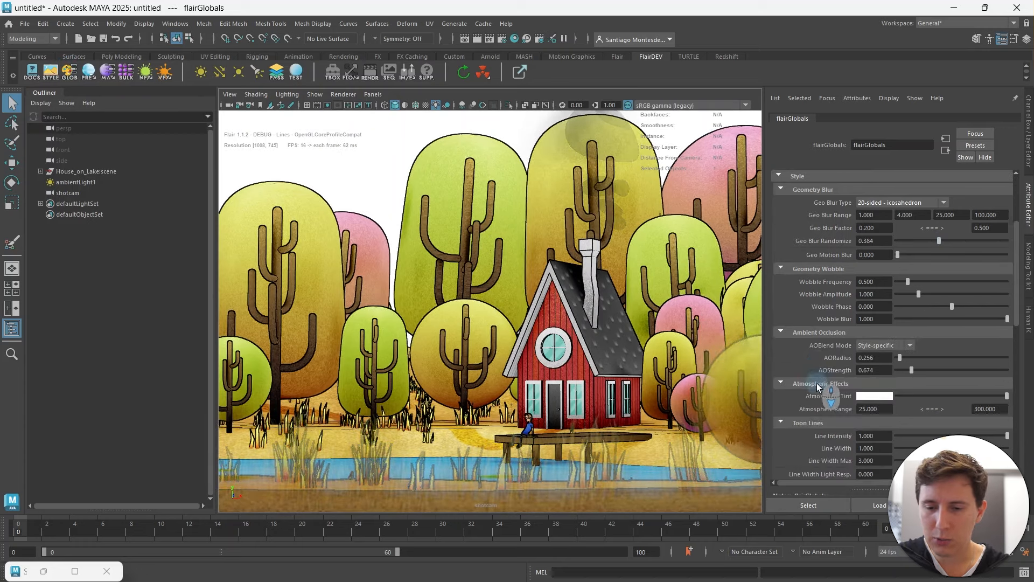
scroll(817, 382, down, 3)
drag(931, 384, 920, 385)
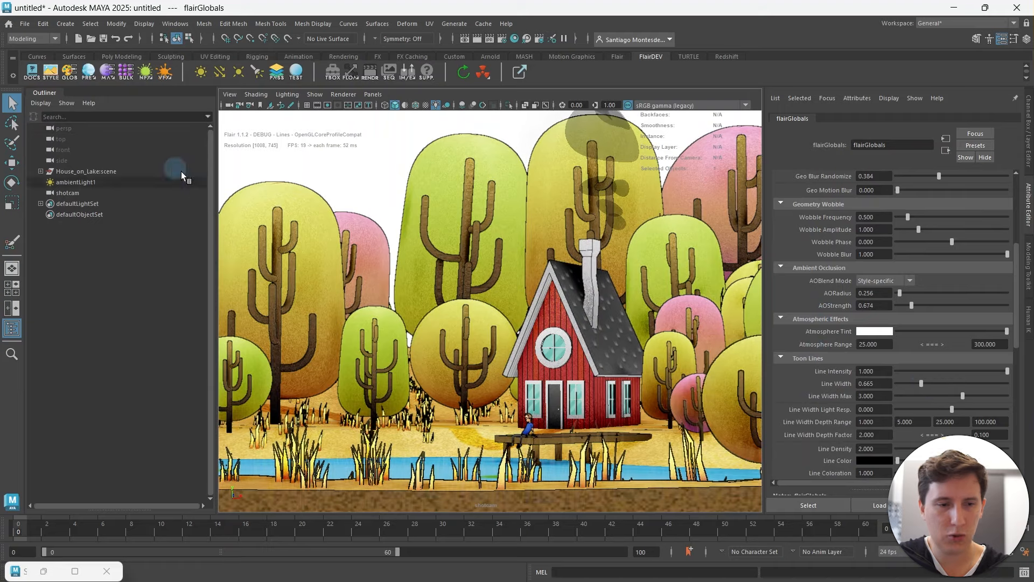
Collapse the Outliner to widen the viewport and reframe the shotcam on the house, dock and trees.
click(44, 92)
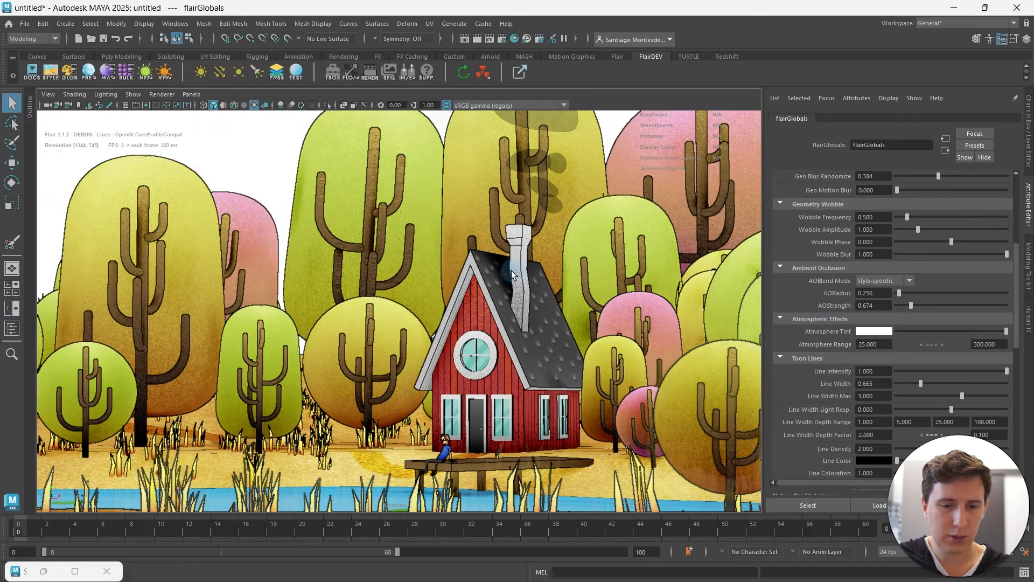
scroll(489, 253, down, 2)
alt+middle_drag(489, 252, 494, 280)
scroll(495, 281, up, 1)
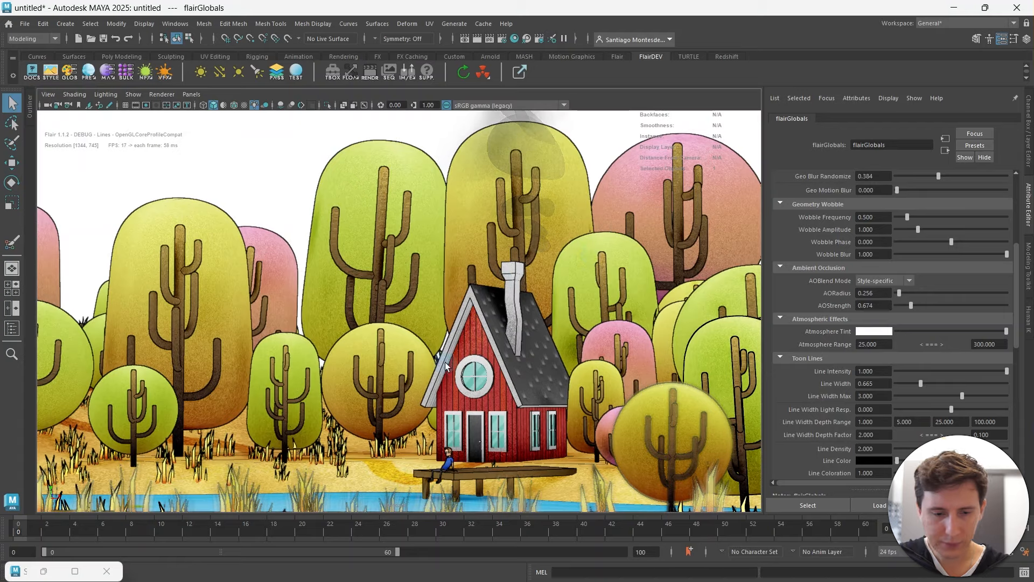
alt+drag(451, 368, 446, 337)
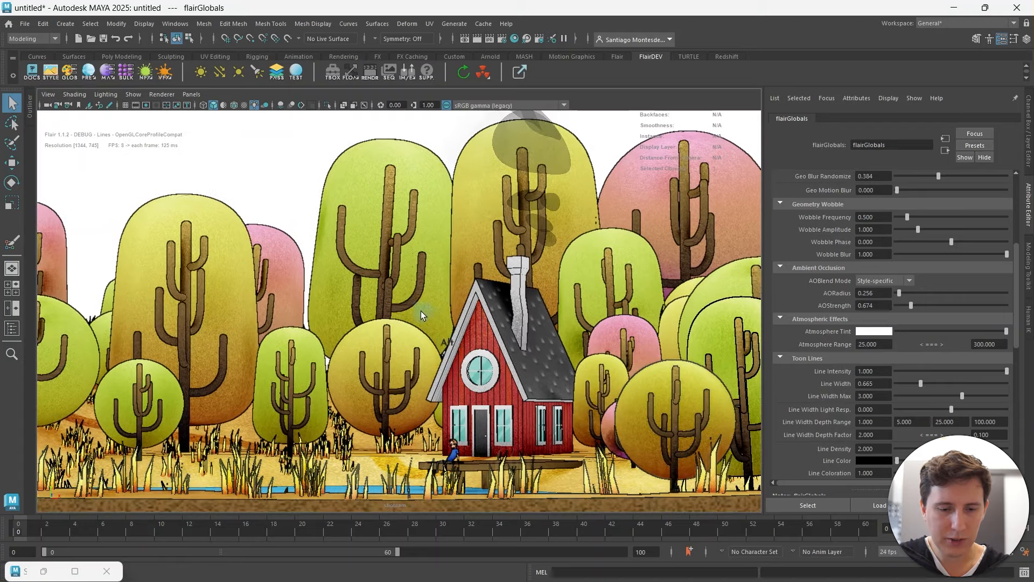
alt+middle_drag(423, 312, 438, 319)
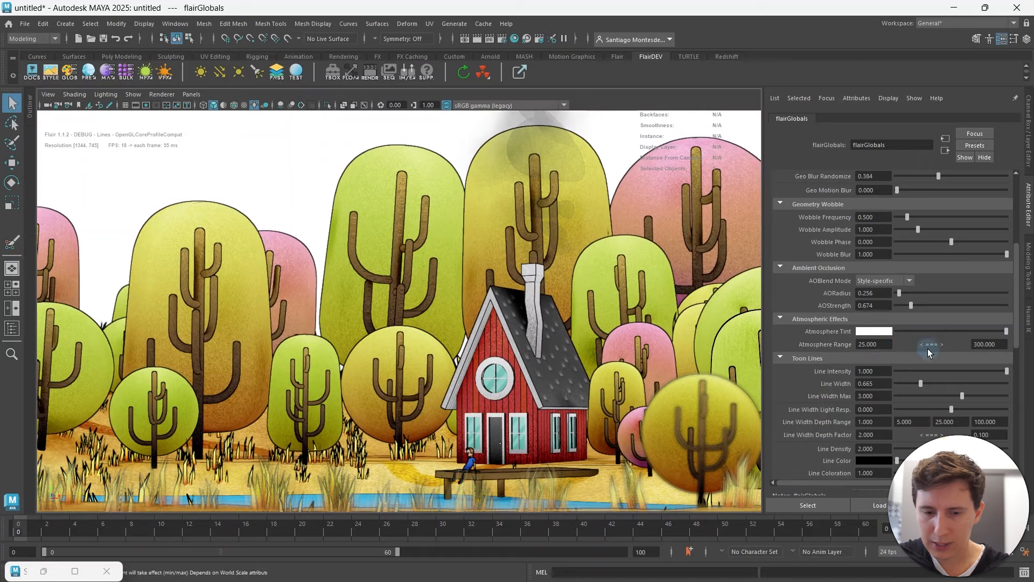
Reduce the Line Width of the toon lines to about 0.591.
drag(920, 384, 918, 384)
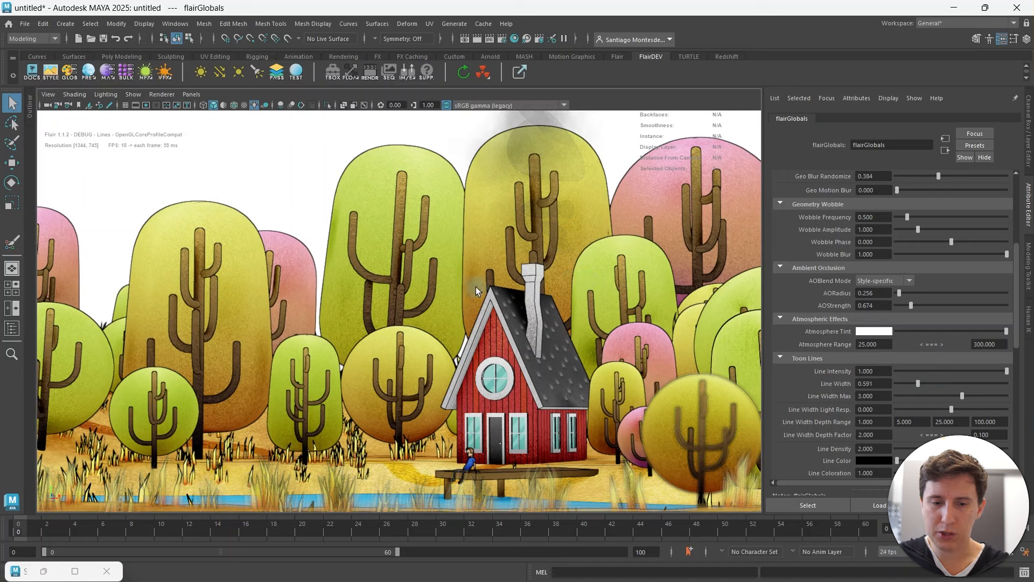
Try ambient occlusion radius values of 0.2 and 0.17 in the Flair globals.
scroll(835, 338, up, 5)
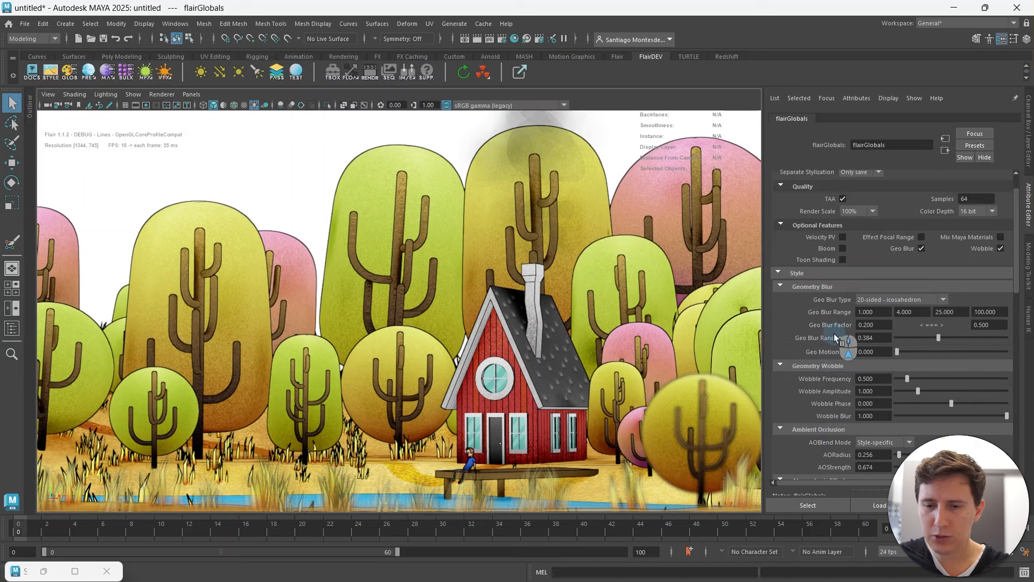
scroll(836, 338, down, 2)
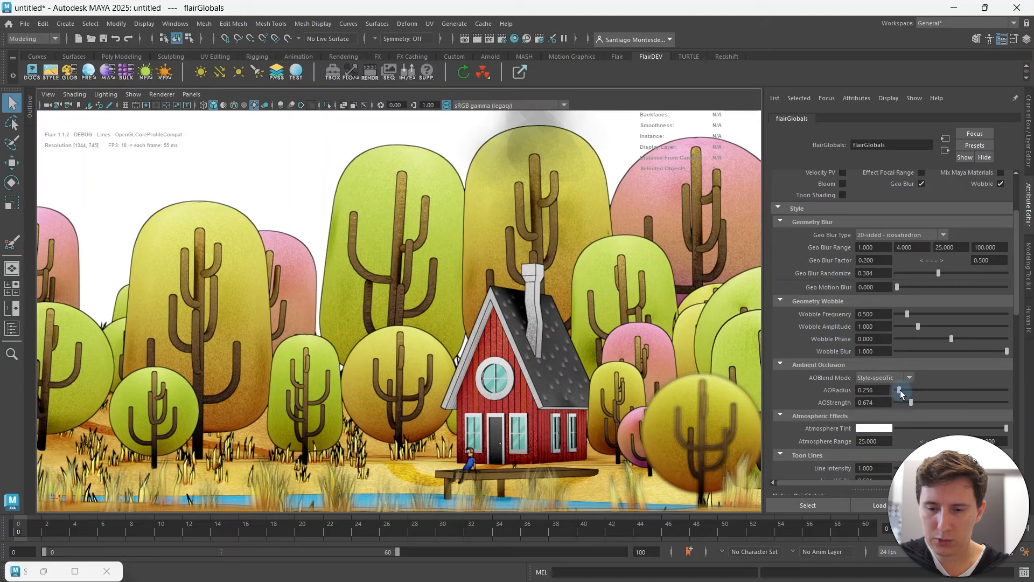
mouse_move(899, 390)
mouse_down()
mouse_move(916, 390)
mouse_move(898, 390)
mouse_up()
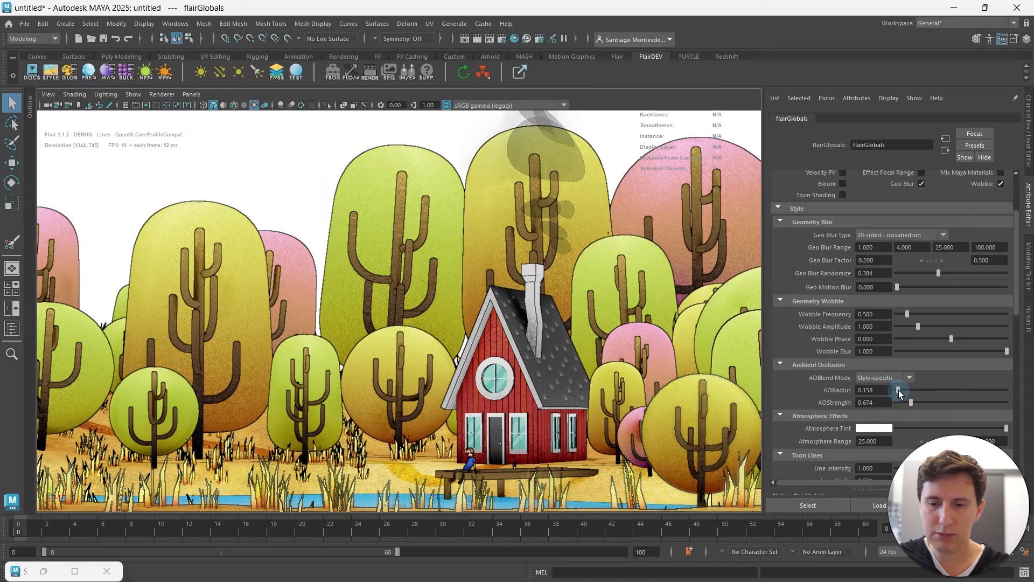
double_click(871, 390)
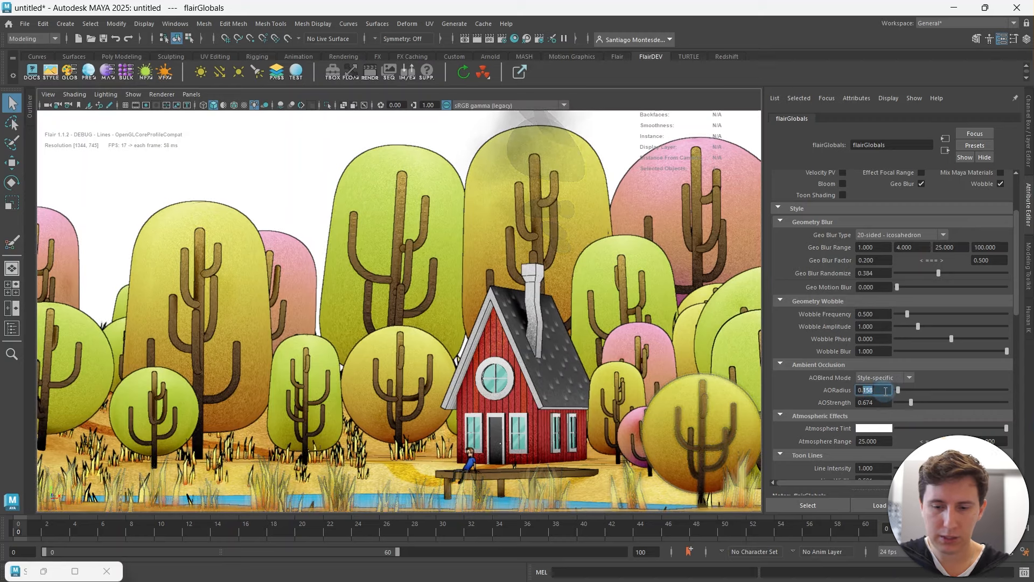
text(.2)
key(Return)
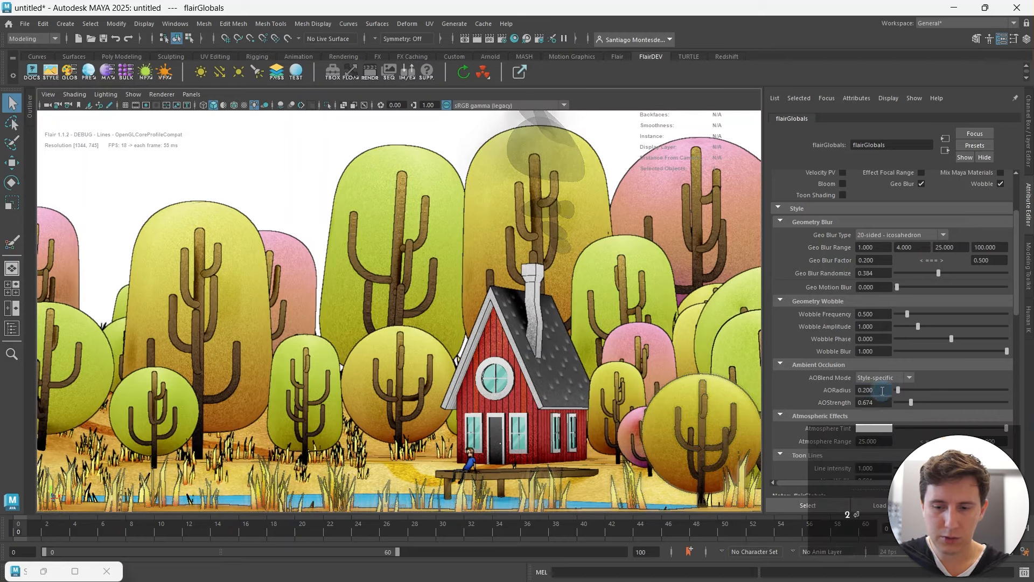
drag(863, 390, 882, 399)
text(17)
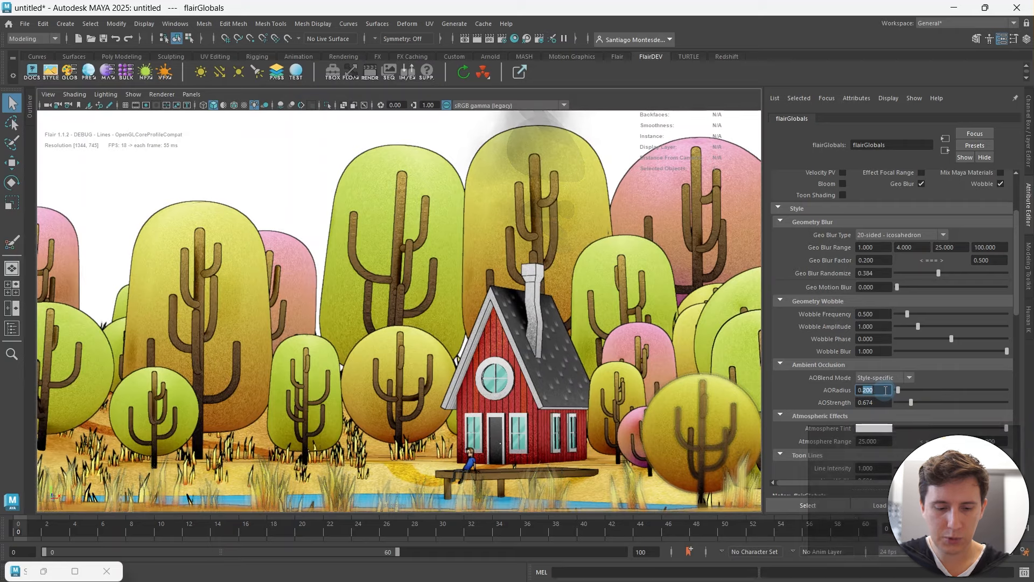
key(Return)
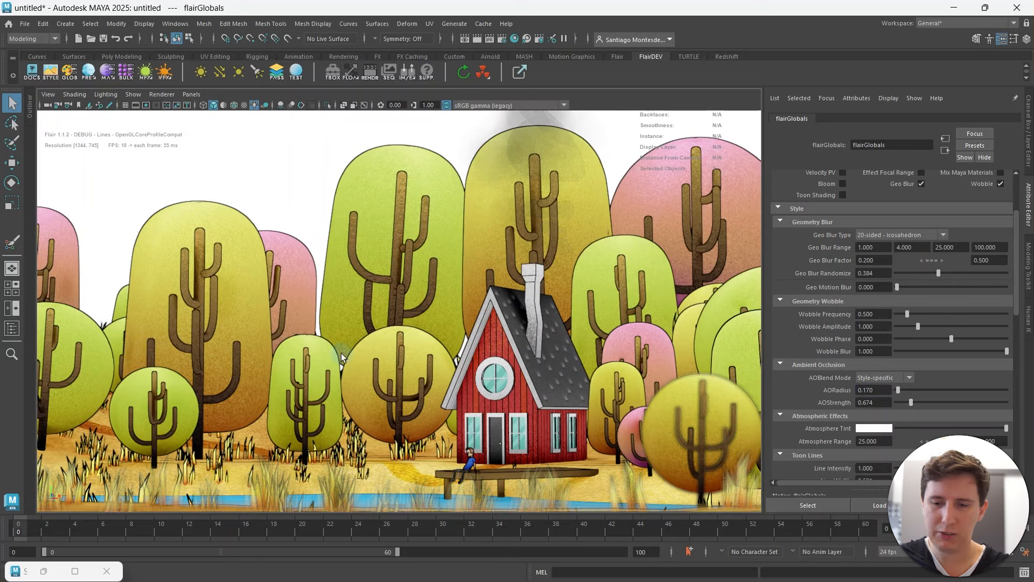
Set the ambient occlusion radius (AORadius) in the Flair globals to 0.15.
click(875, 390)
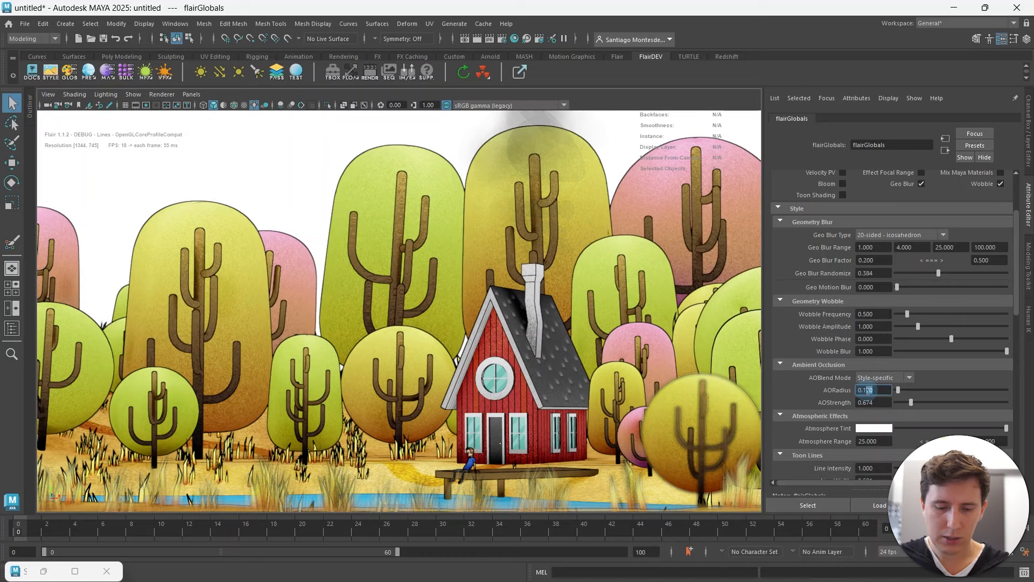
text(5)
key(Return)
alt+scroll(425, 318, up, 2)
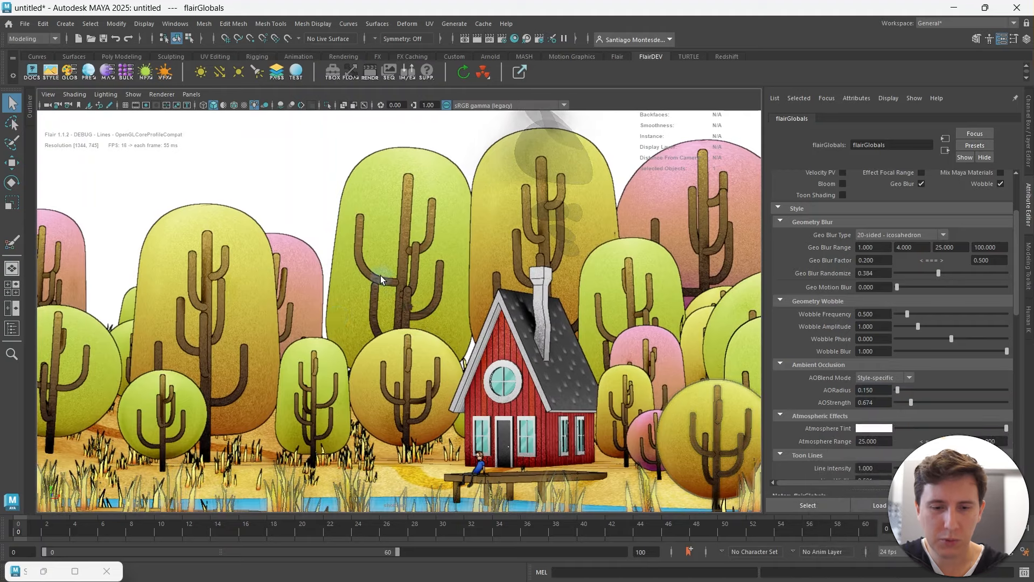
mouse_move(381, 277)
alt+mouse_down()
mouse_move(399, 283)
mouse_move(391, 277)
alt+mouse_up()
alt+middle_drag(429, 313, 427, 311)
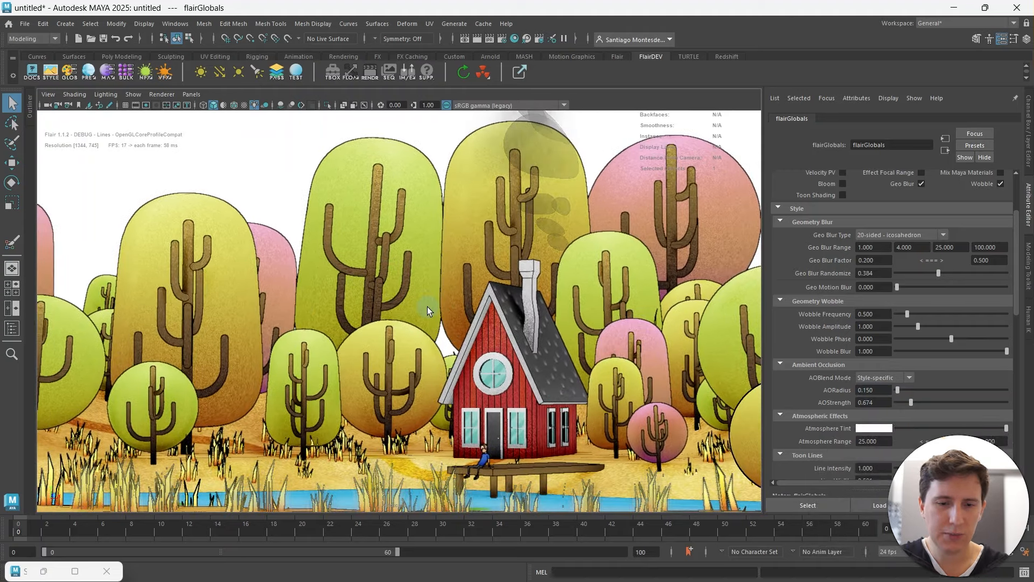
Export the full stylization, including style, materials, VertexFX and proxies, as ver1 in the House on Lake folder.
click(409, 73)
drag(945, 214, 599, 189)
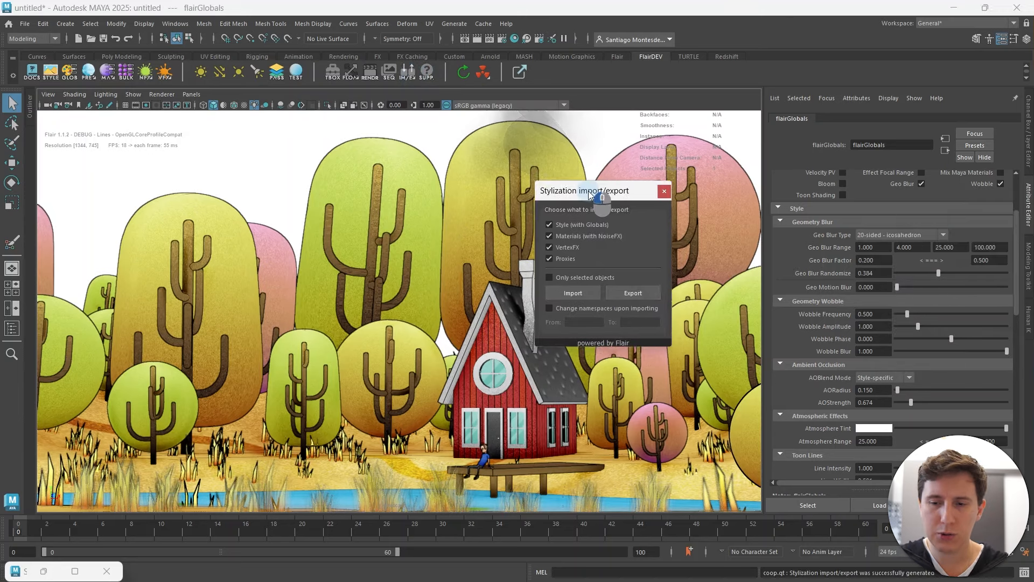
click(633, 297)
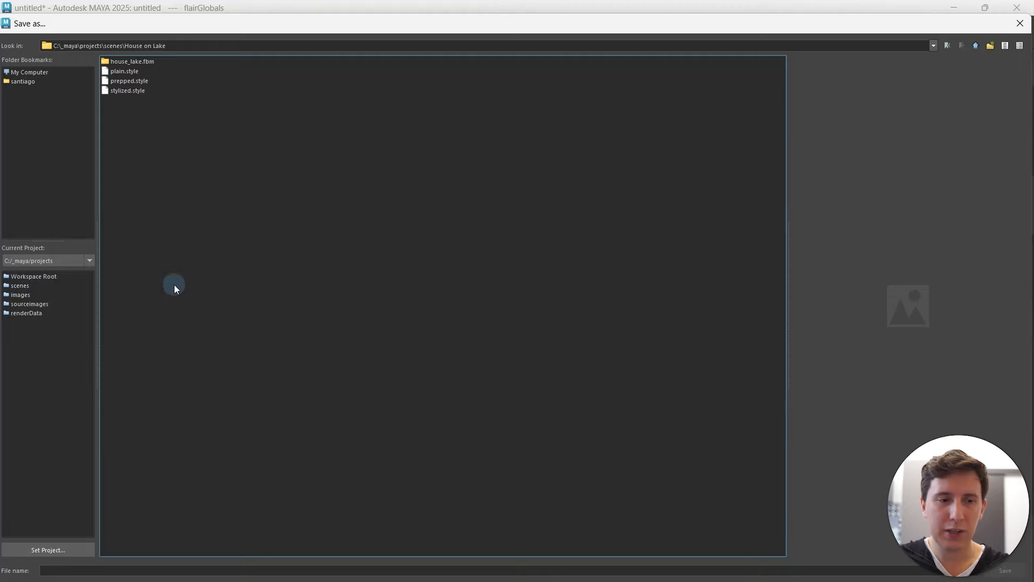
click(106, 571)
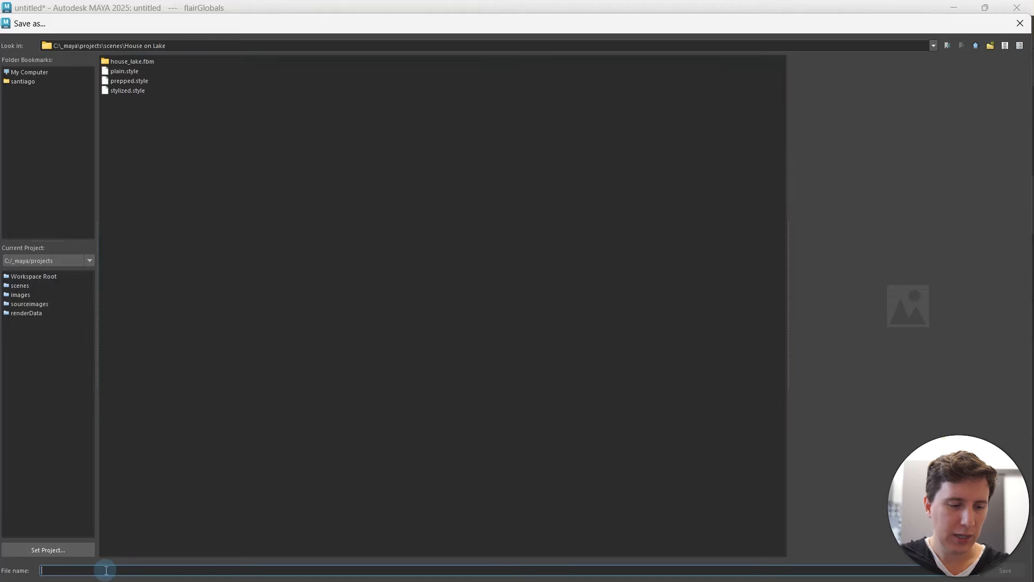
text(ver1)
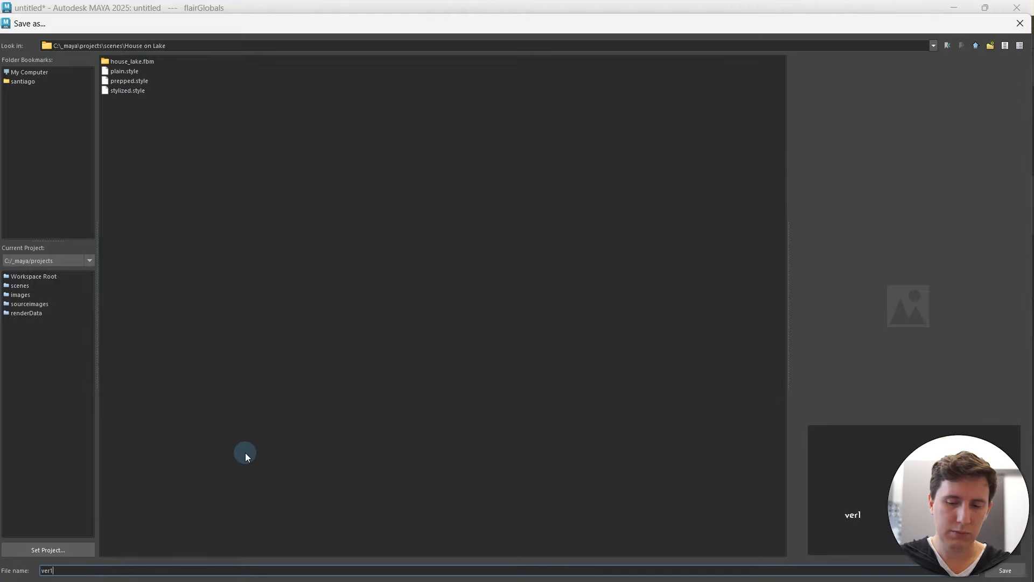
key(Return)
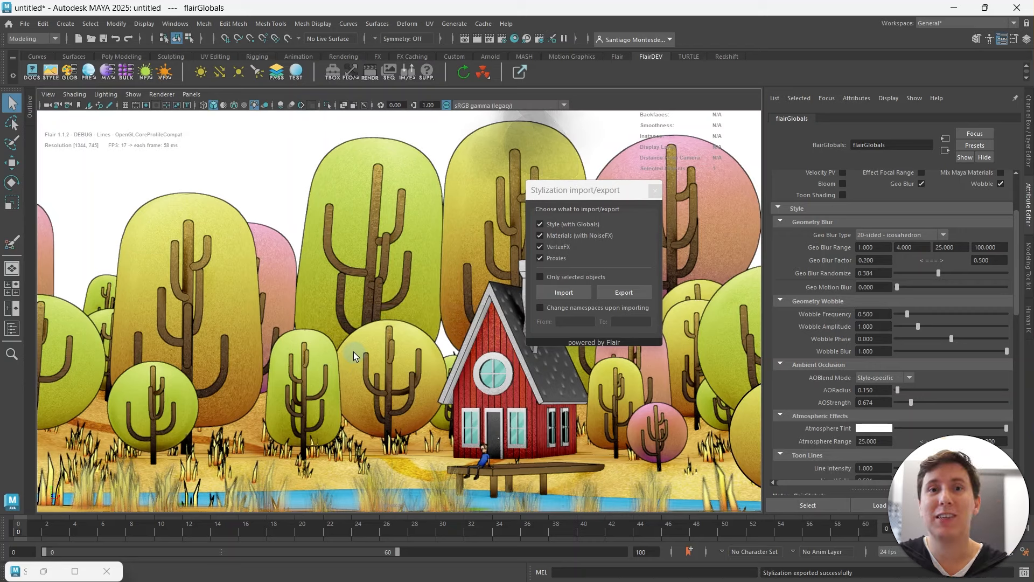
click(654, 192)
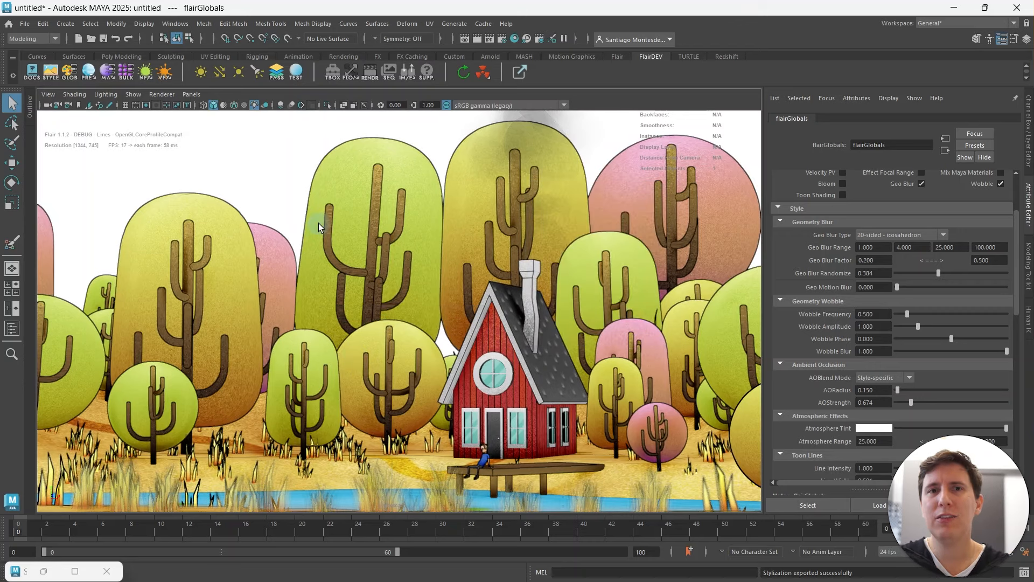
Select the green, yellow and pink tree canopies behind the house and bulk-set their material Wobble to Simple.
click(334, 183)
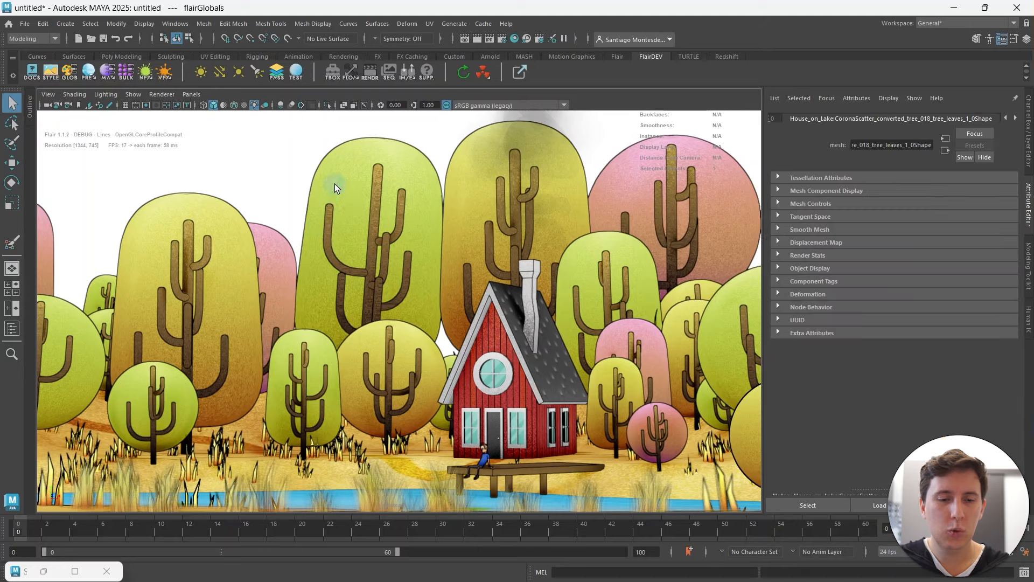
shift+click(638, 174)
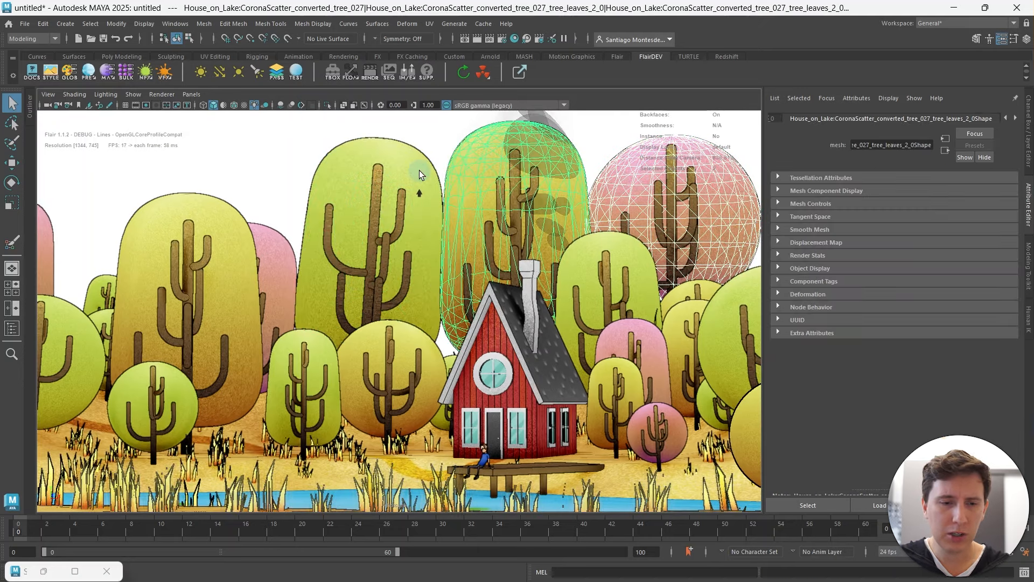
shift+click(377, 153)
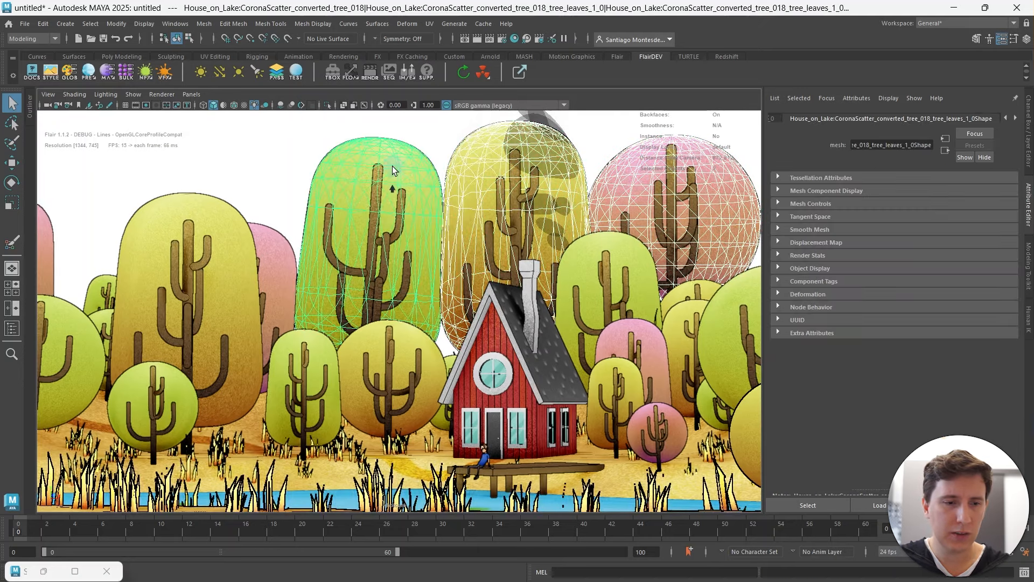
click(124, 76)
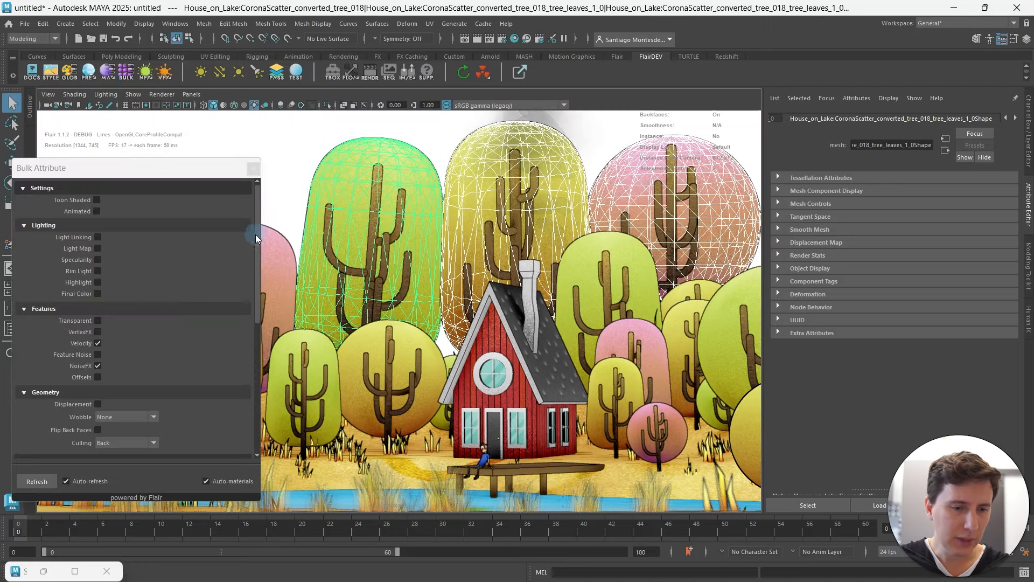
scroll(257, 237, down, 2)
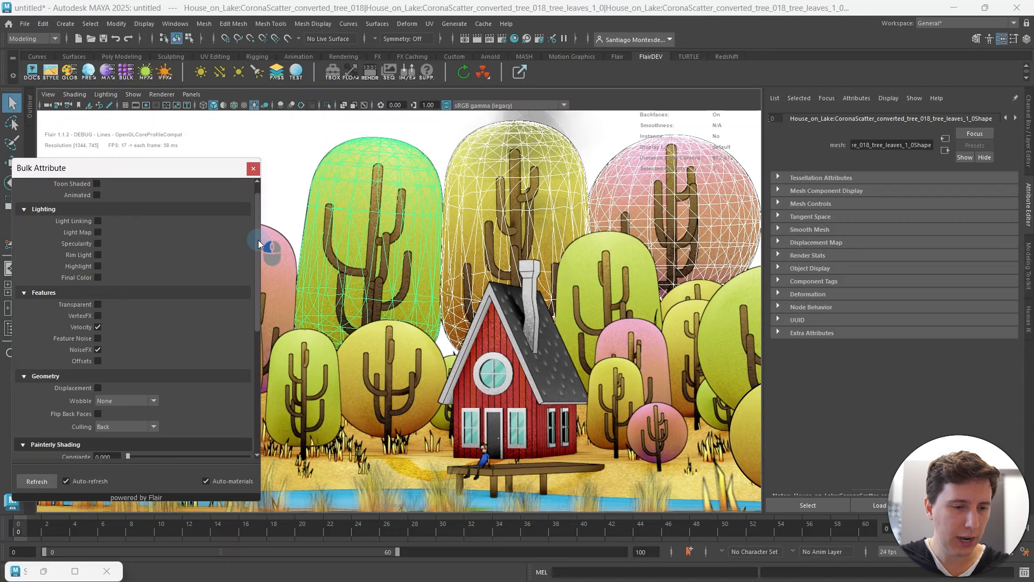
click(122, 400)
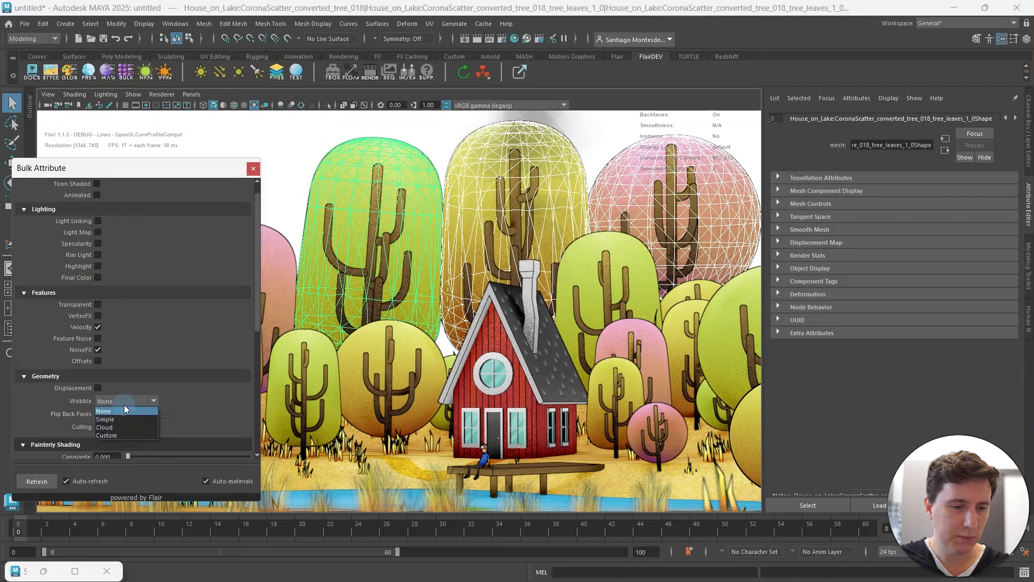
click(125, 419)
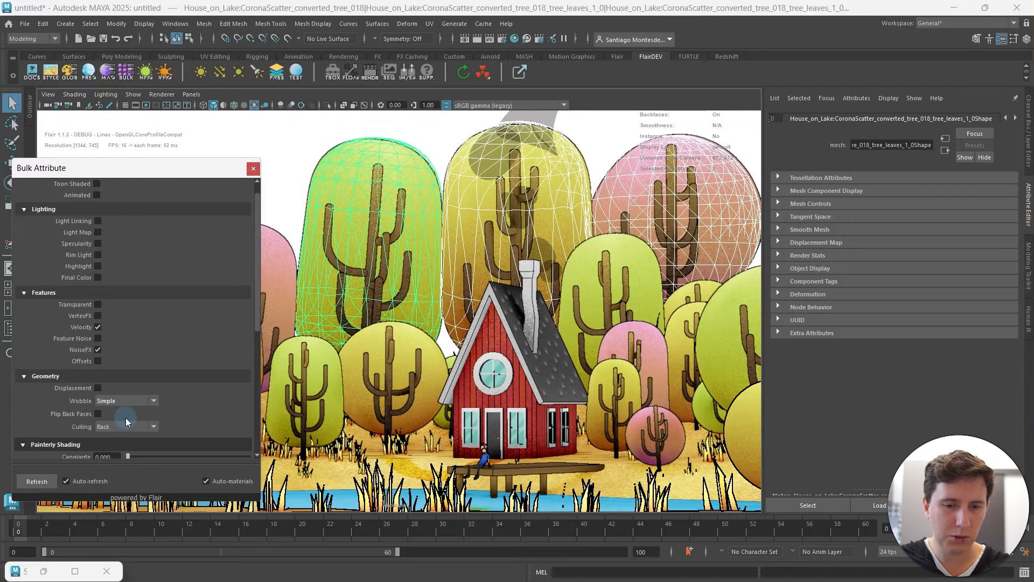
Raise the canopy materials' Wobble Frequency offset to about 4.26 and Wobble Amplitude offset to about 2.758.
scroll(176, 348, down, 5)
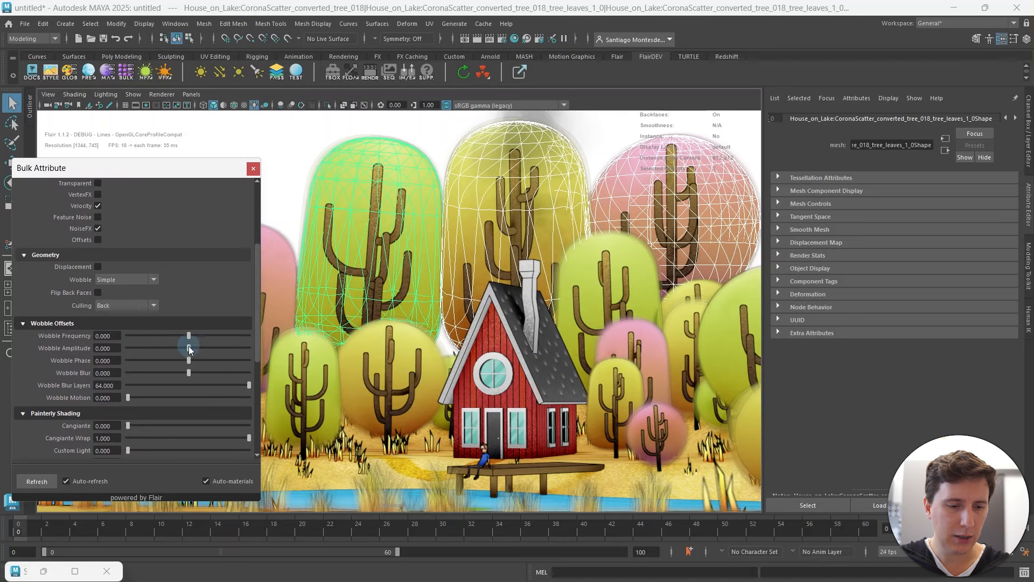
drag(190, 335, 218, 348)
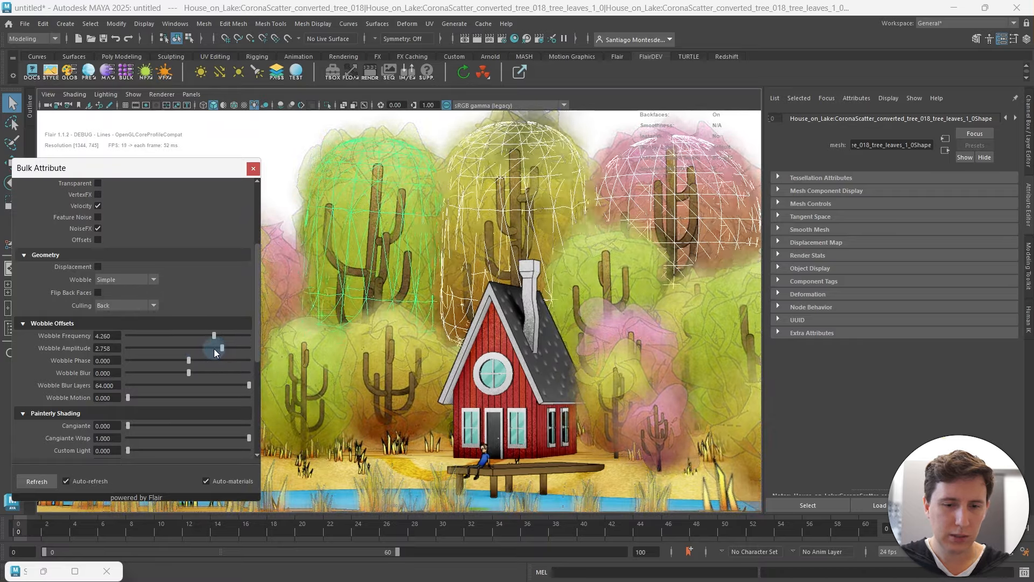
click(254, 168)
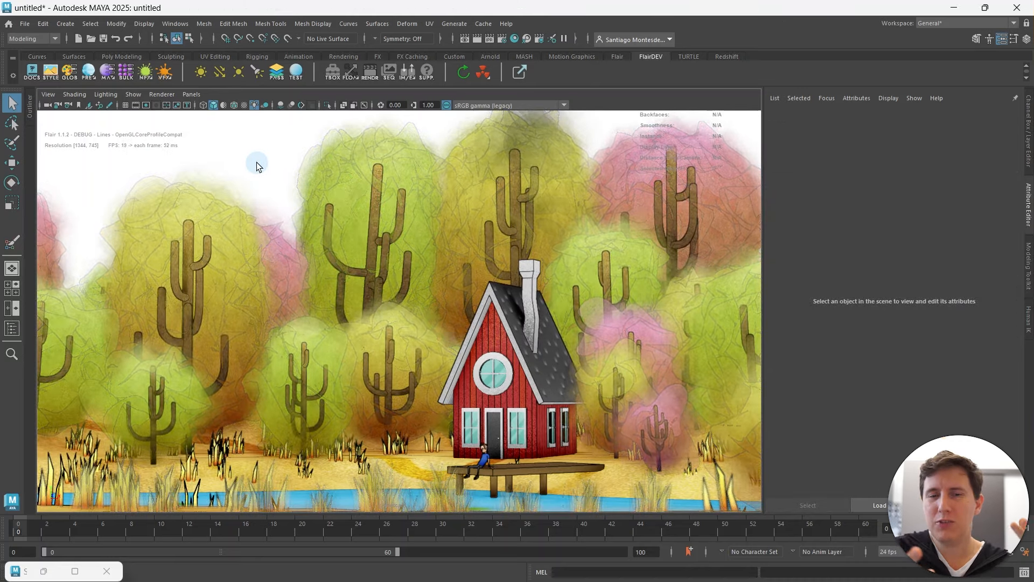
Select the green, yellow and pink canopies and shift their NoiseFX Line width down until the outlines are removed.
click(355, 166)
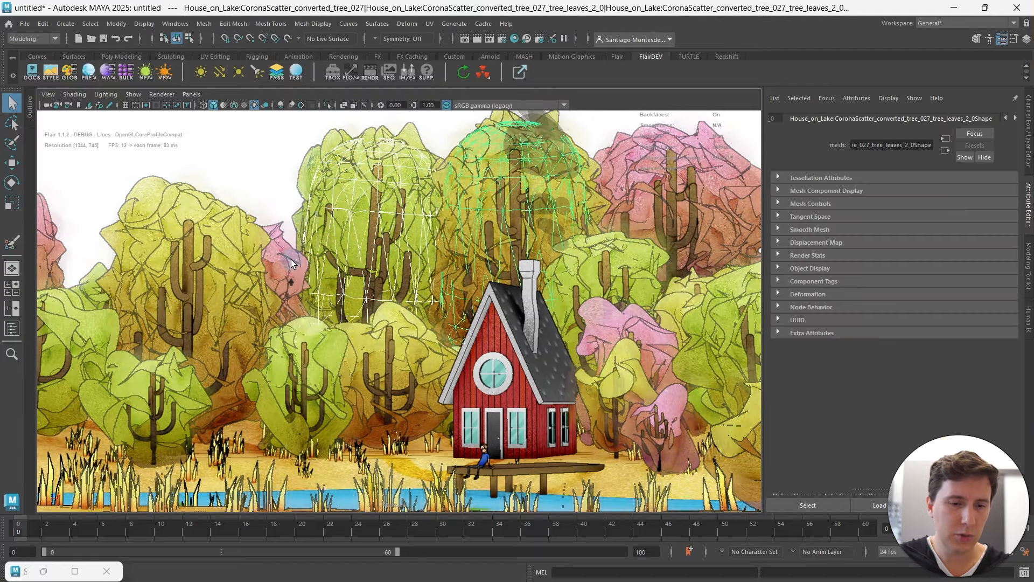
shift+click(291, 259)
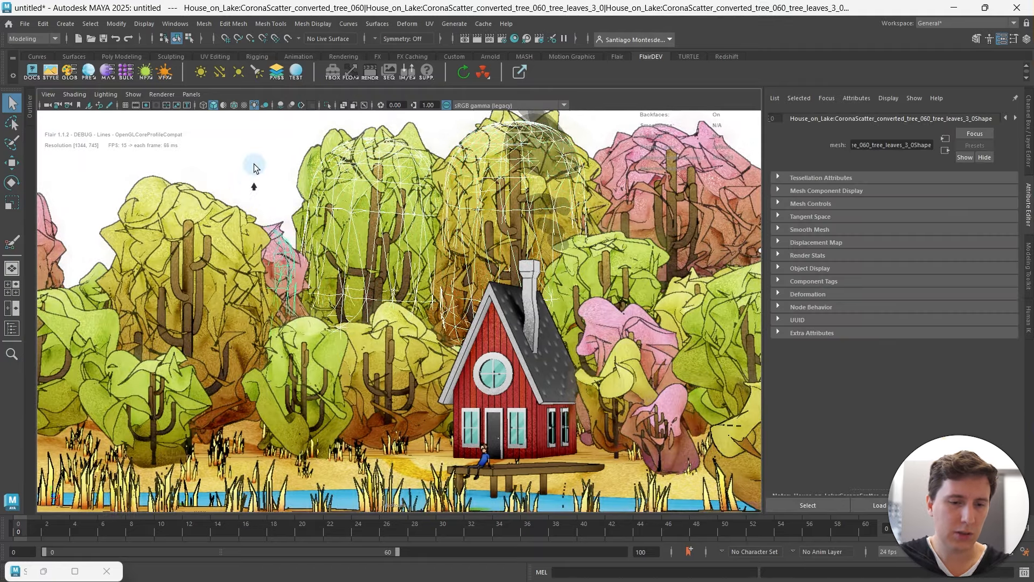
click(147, 72)
drag(149, 100, 129, 93)
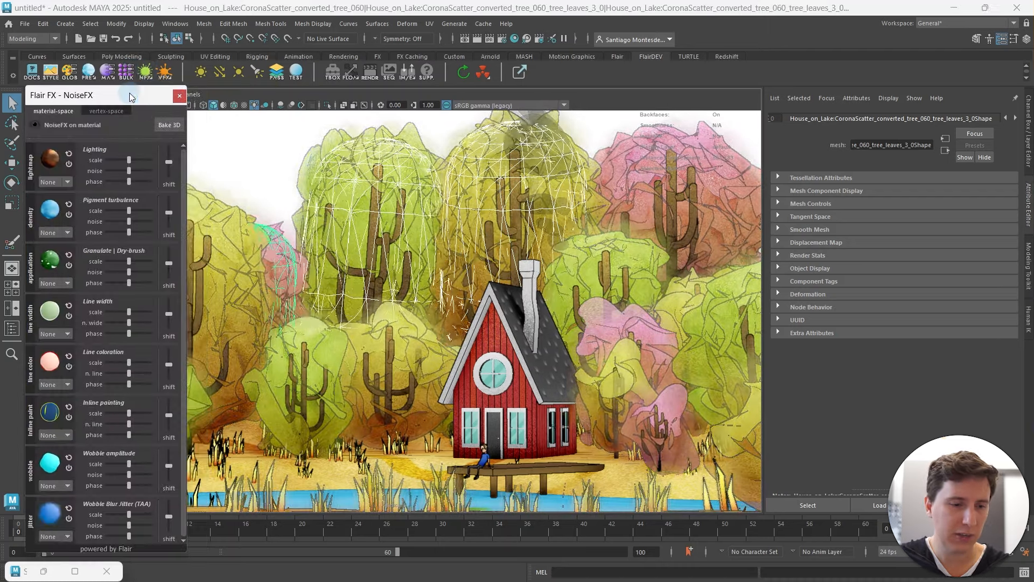
drag(169, 314, 170, 351)
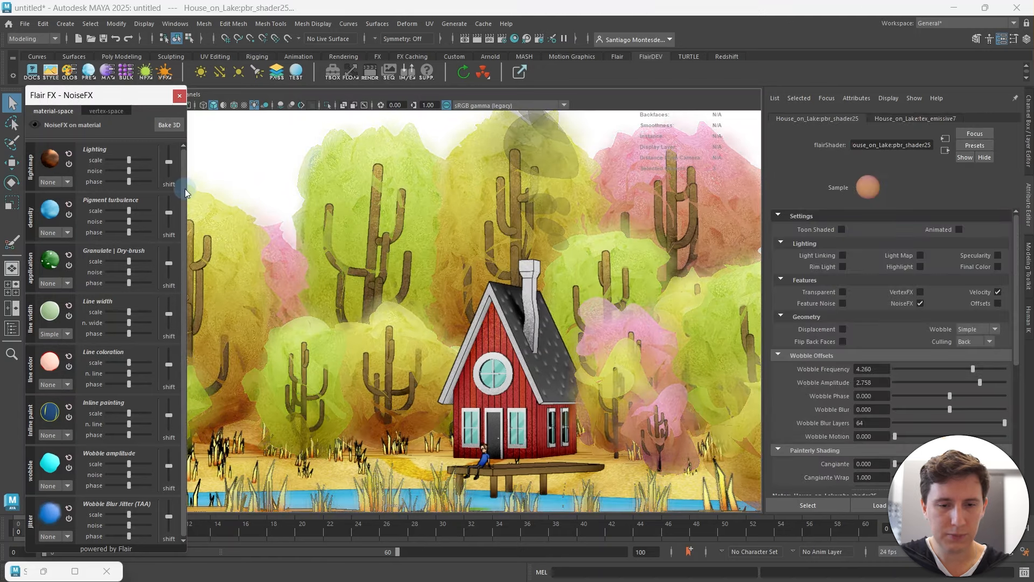
click(180, 97)
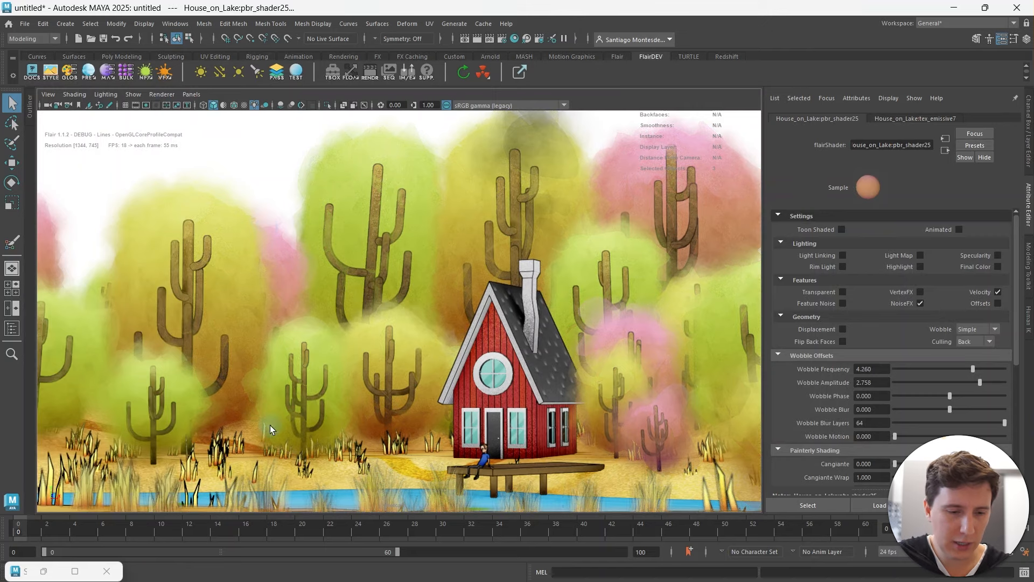
Select the grass and shift its material's NoiseFX Line width slightly down to thin its outlines.
click(217, 454)
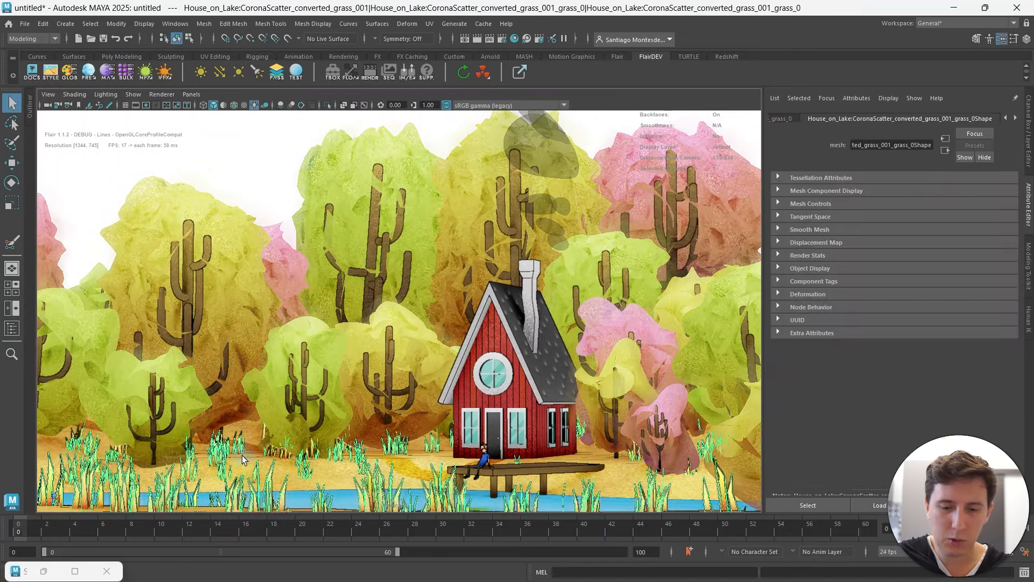
click(147, 75)
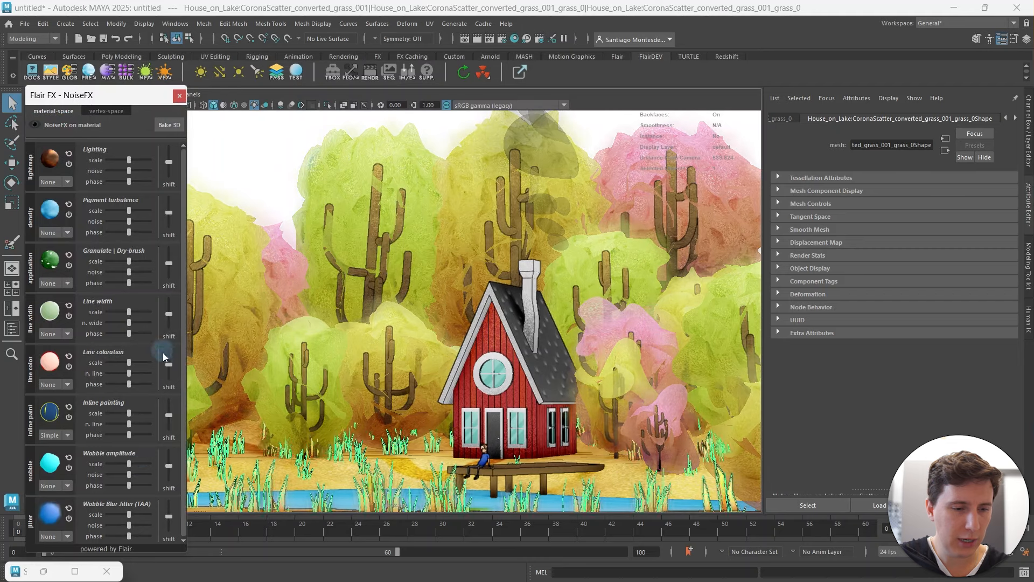
click(169, 316)
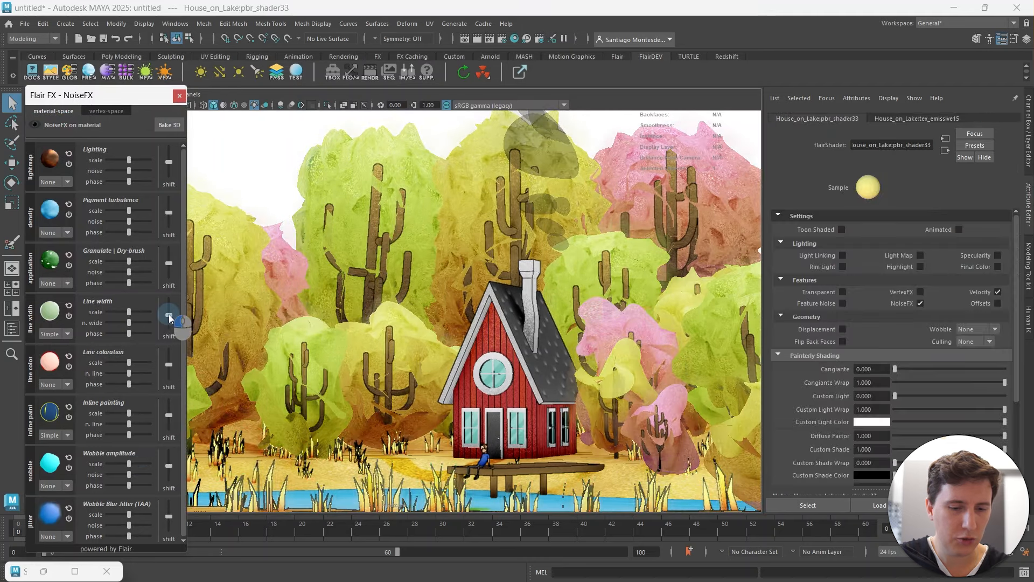
drag(171, 315, 170, 317)
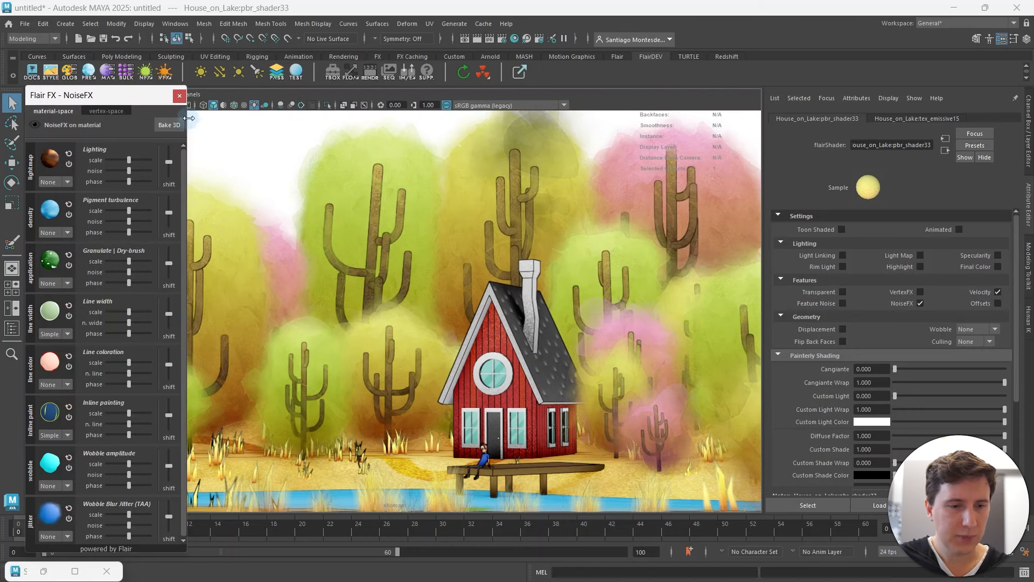
Select the wooden trunk of the small foreground tree and shift its material's NoiseFX Inline painting slightly down.
click(179, 96)
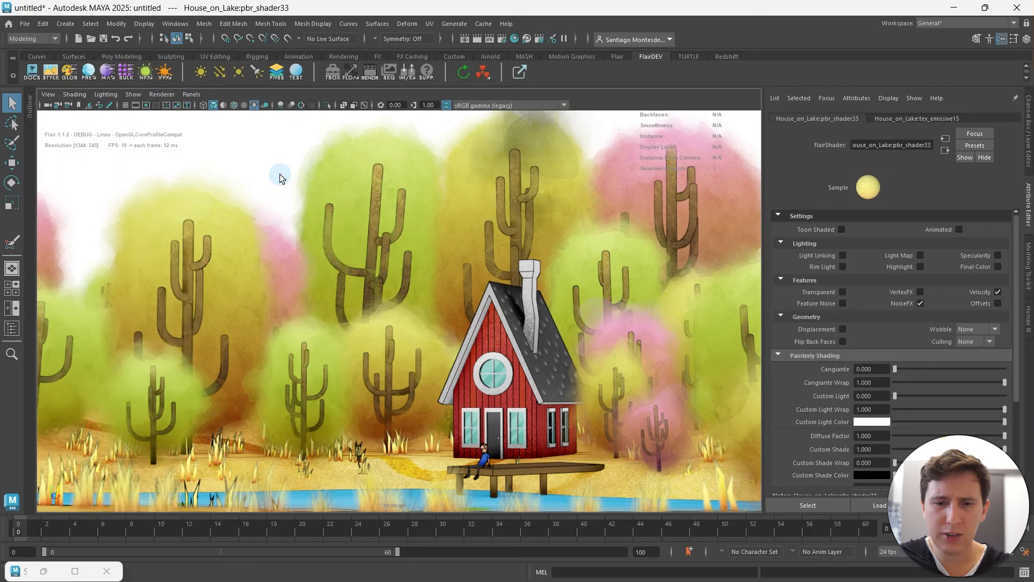
click(379, 203)
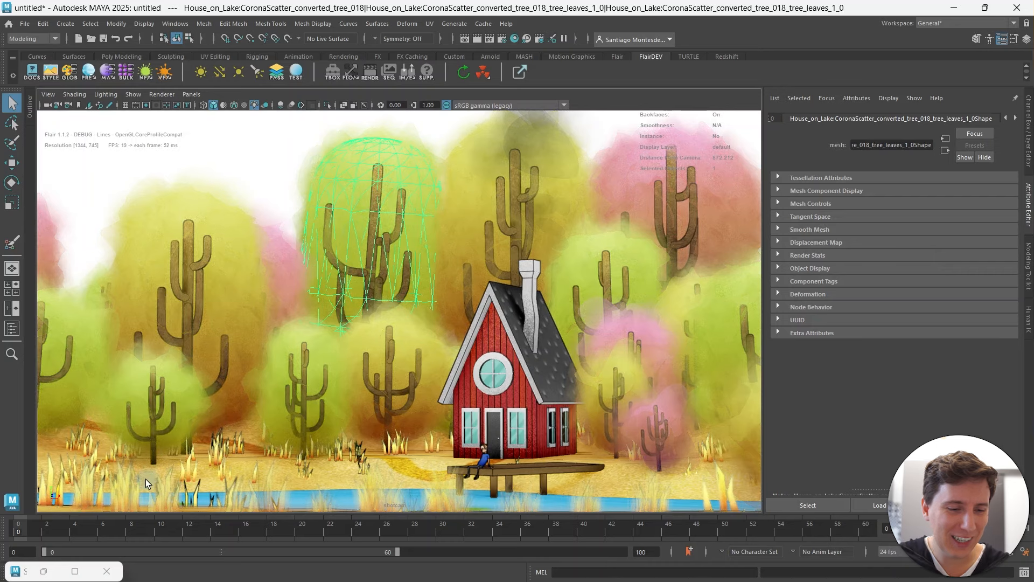
click(157, 460)
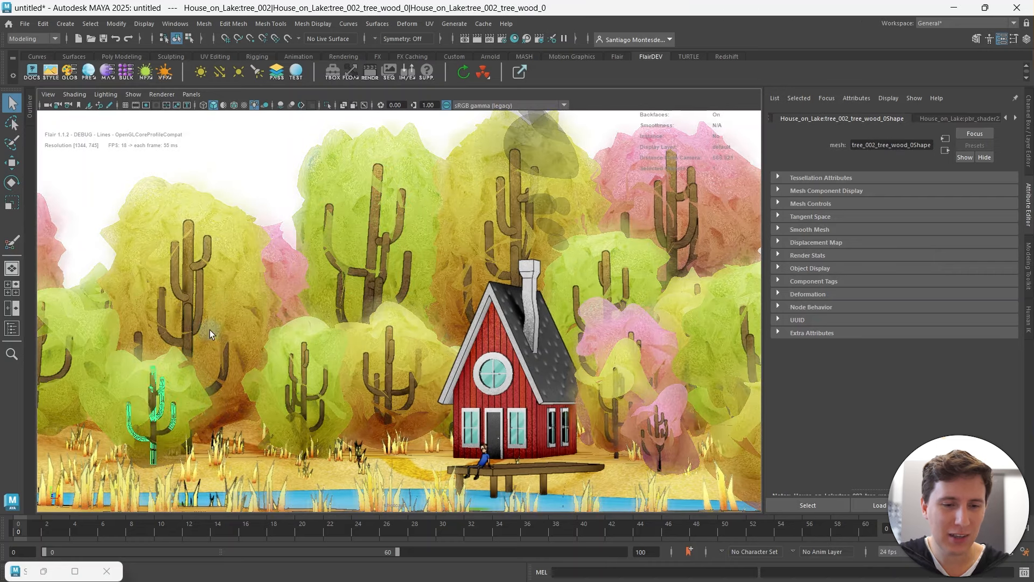
click(145, 73)
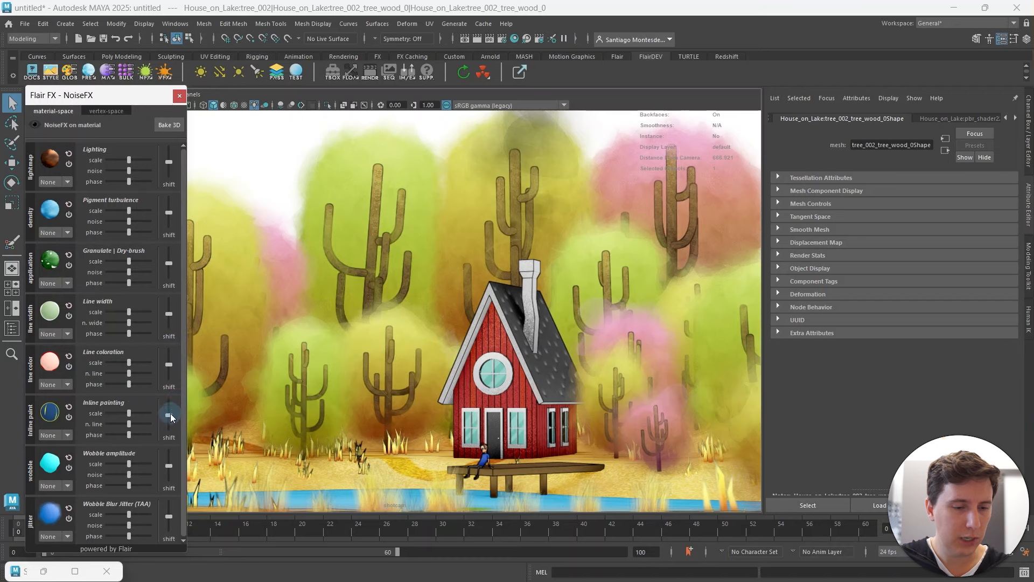
drag(169, 417, 172, 418)
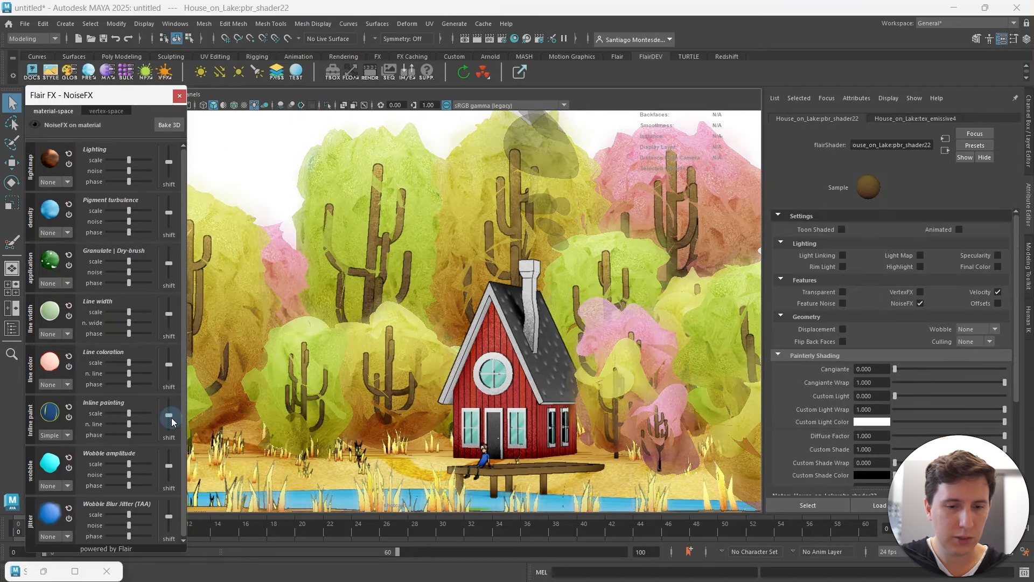
click(179, 95)
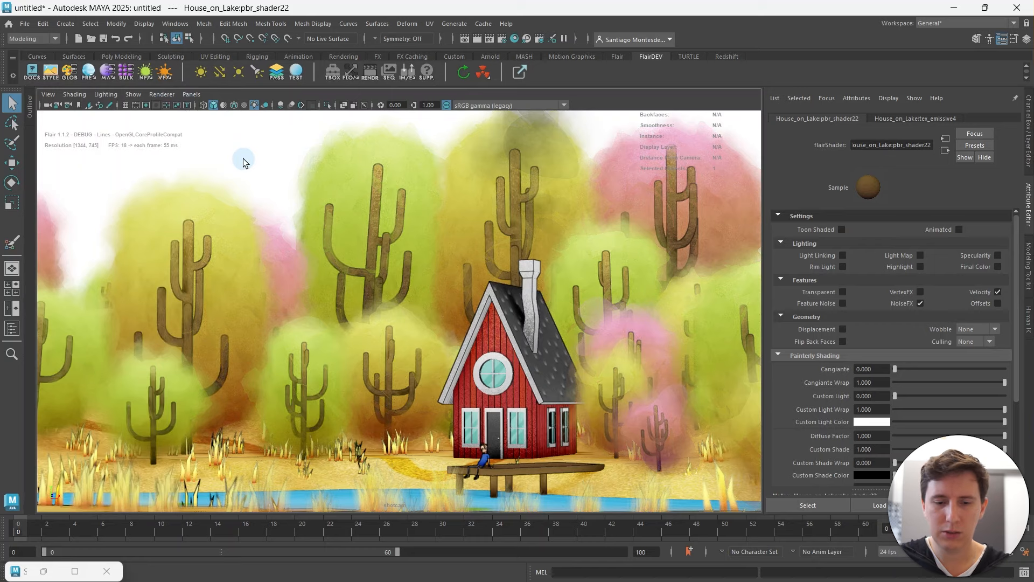
Reframe the scene from a slightly lower angle to examine the restyled house, trees and grass.
alt+middle_drag(399, 308, 412, 314)
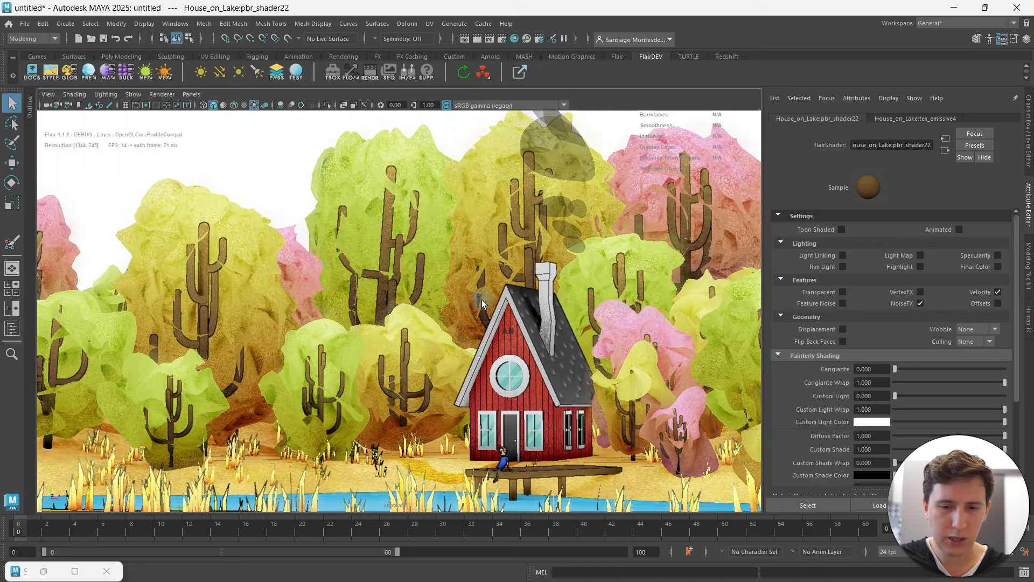
alt+right_drag(475, 300, 463, 300)
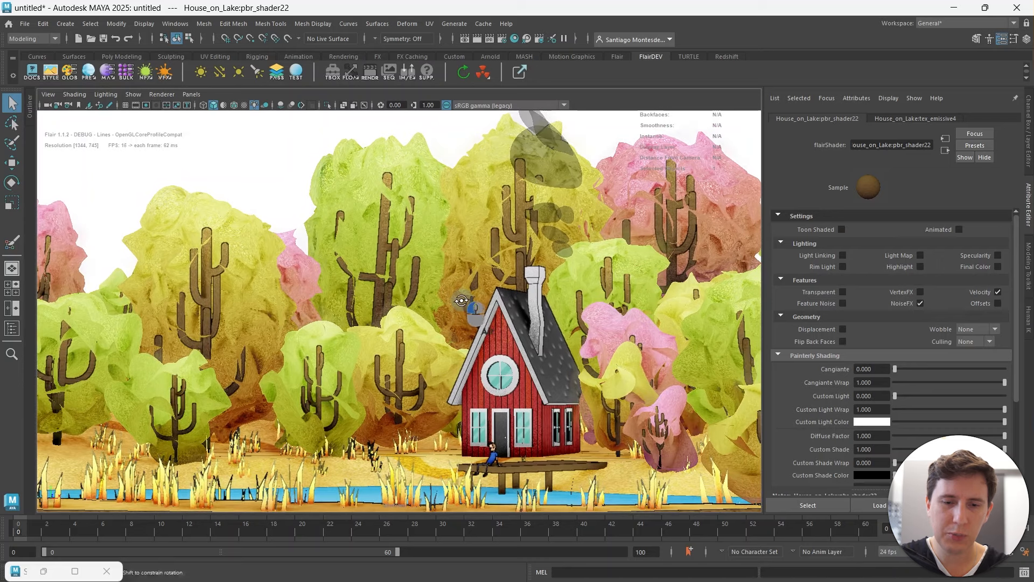
alt+drag(464, 300, 464, 291)
alt+middle_drag(473, 290, 480, 311)
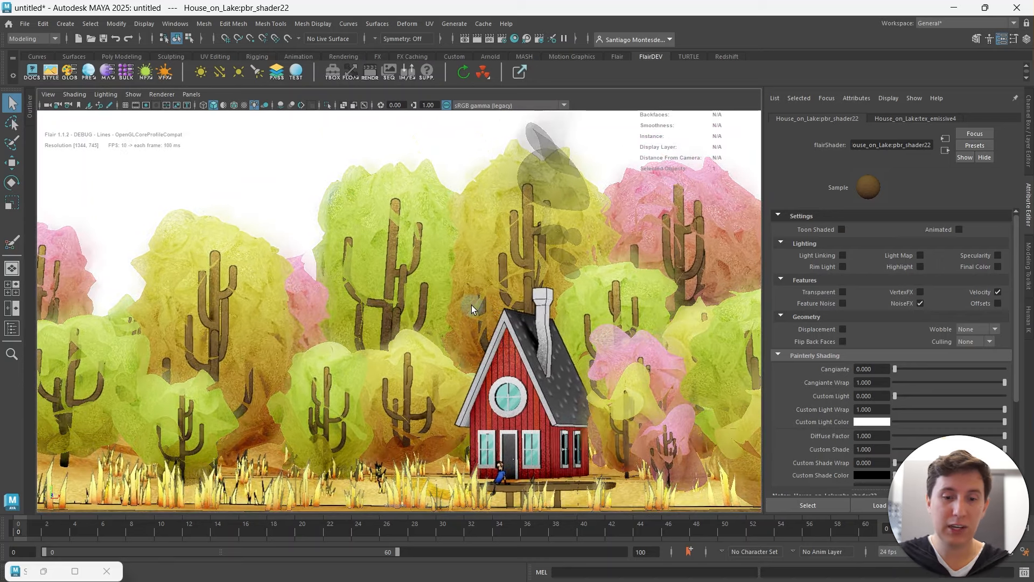